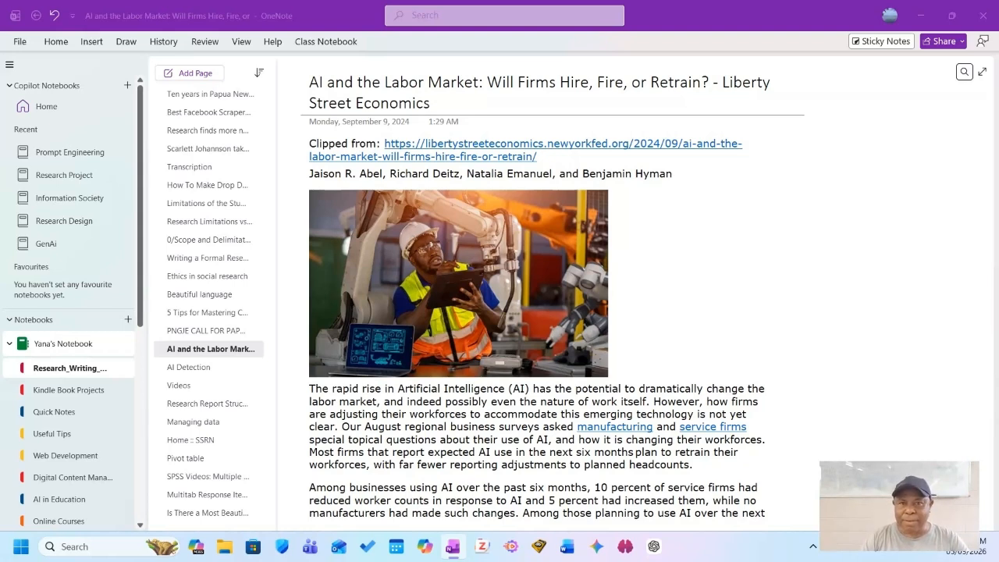
Look through the notebook's sections and browse the Research_Writing pages from Best Facebook Scraper to Limitations of the Study
scroll(70, 297, "down", 2)
scroll(70, 296, "down", 4)
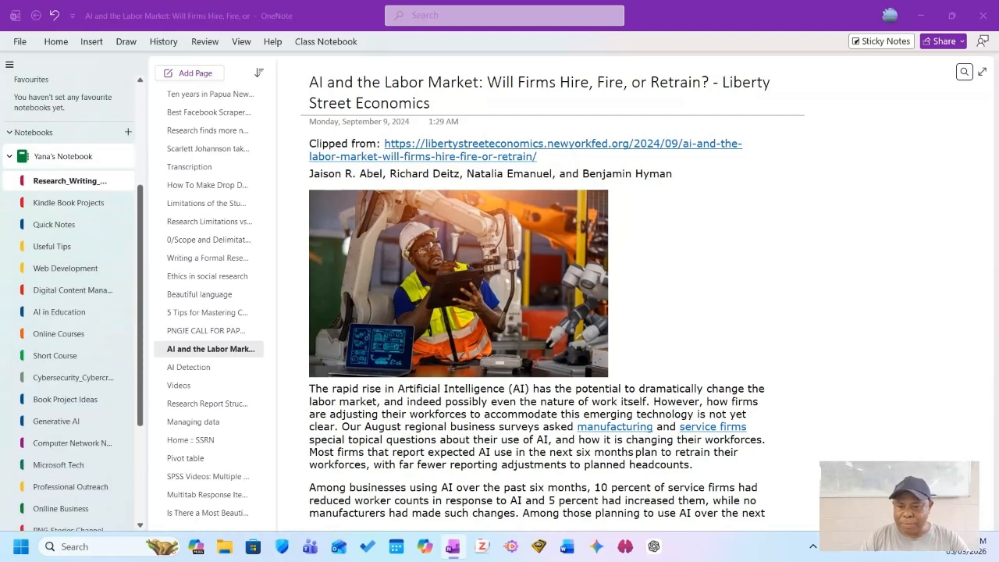
scroll(70, 297, "up", 2)
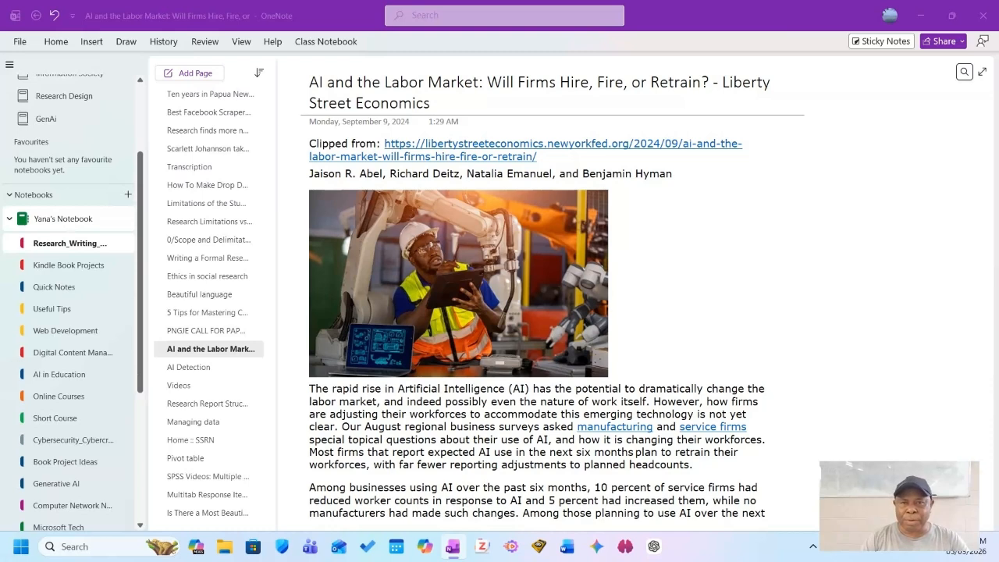
scroll(70, 297, "up", 1)
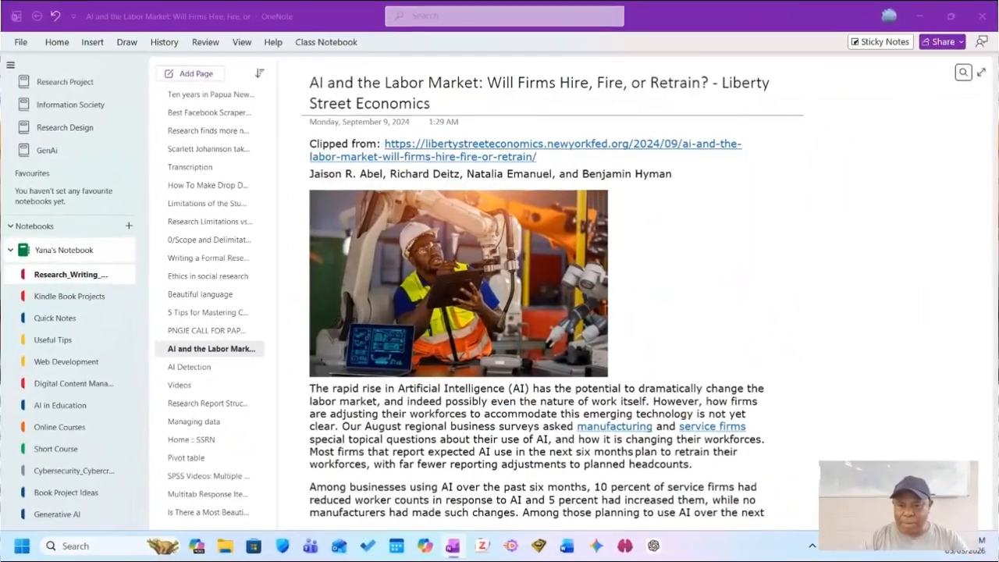
left_click(210, 112)
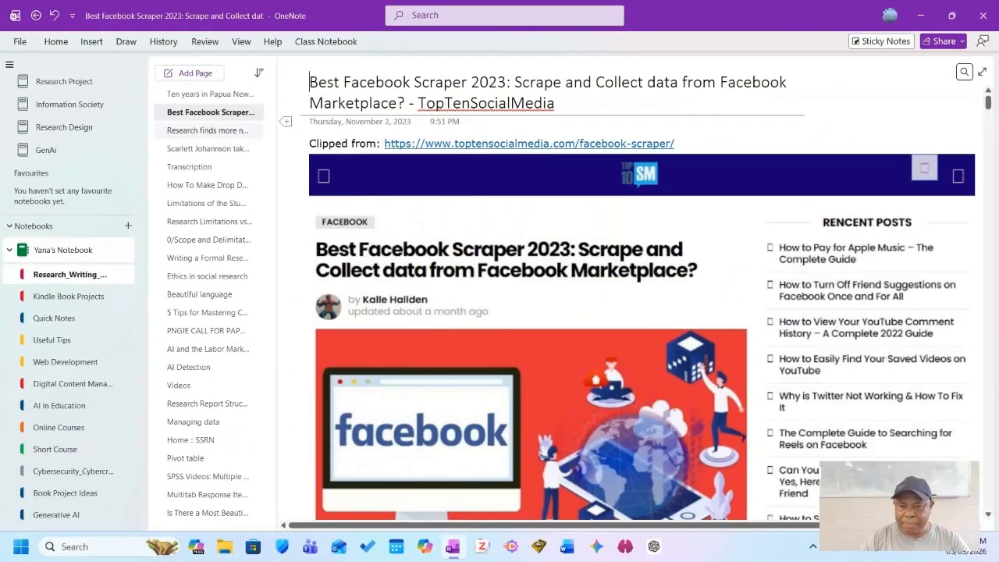
left_click(207, 130)
left_click(208, 149)
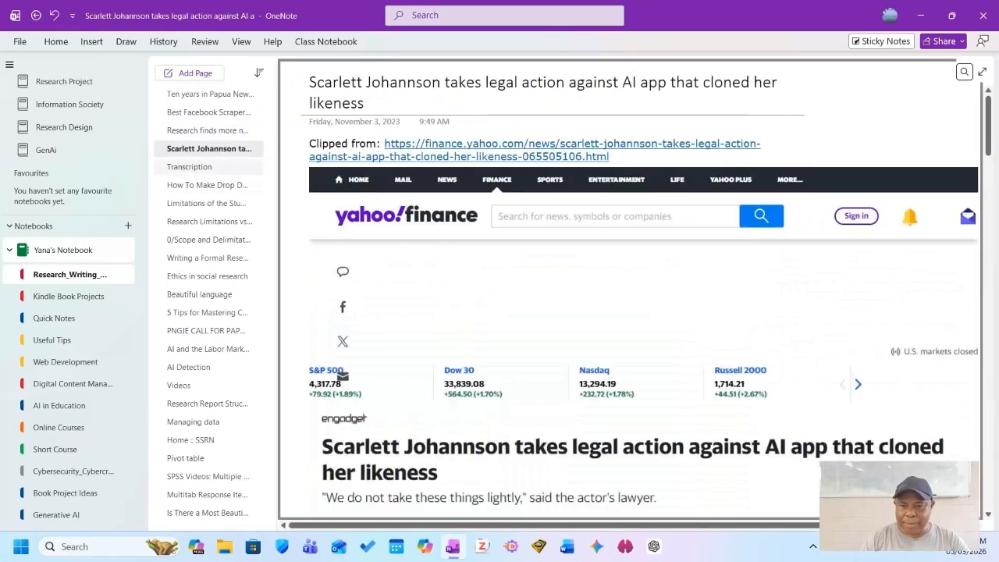
left_click(192, 168)
left_click(206, 185)
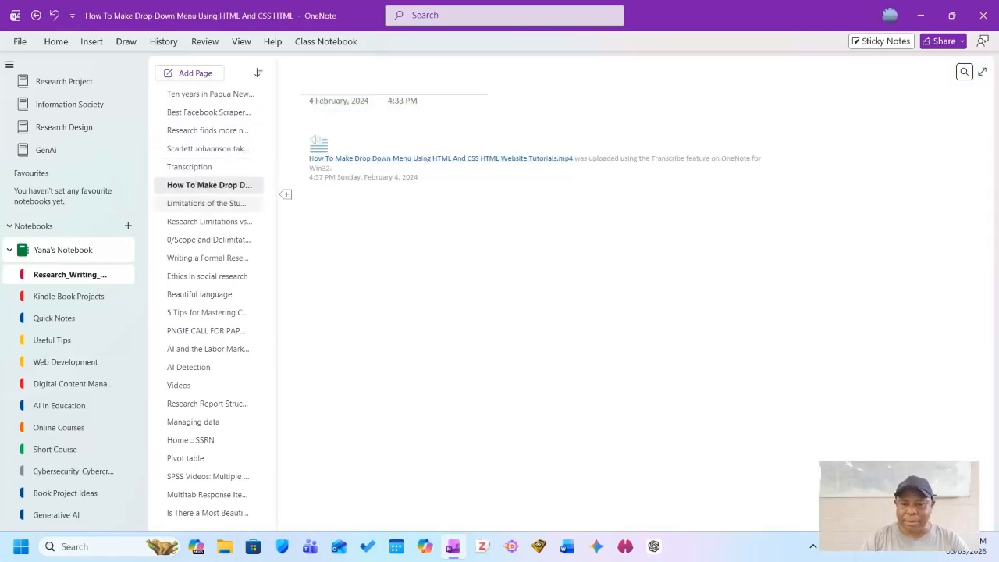
left_click(207, 204)
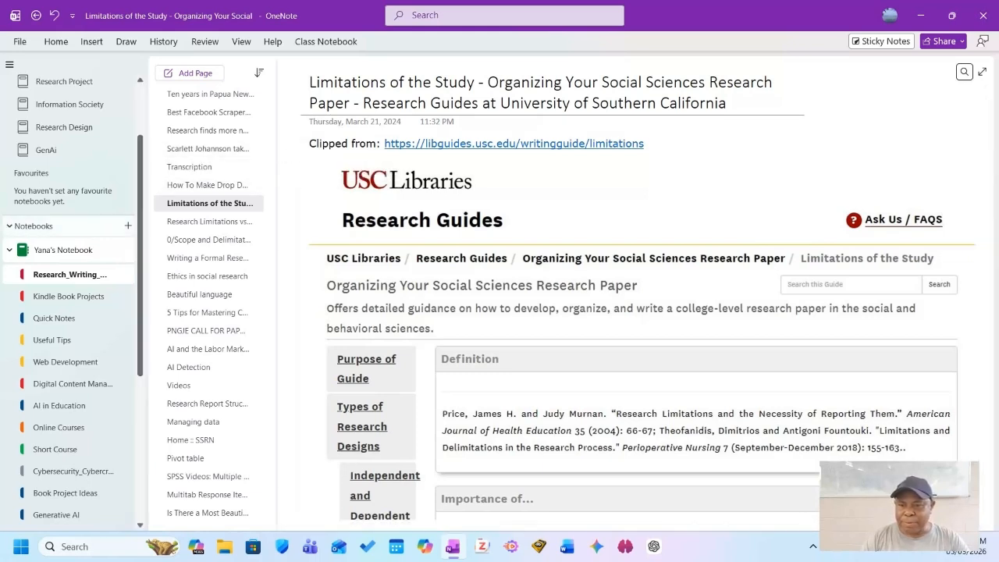
Open the Copilot Notebooks home page and review the full list of notebooks and the tips below it
scroll(70, 312, "up", 3)
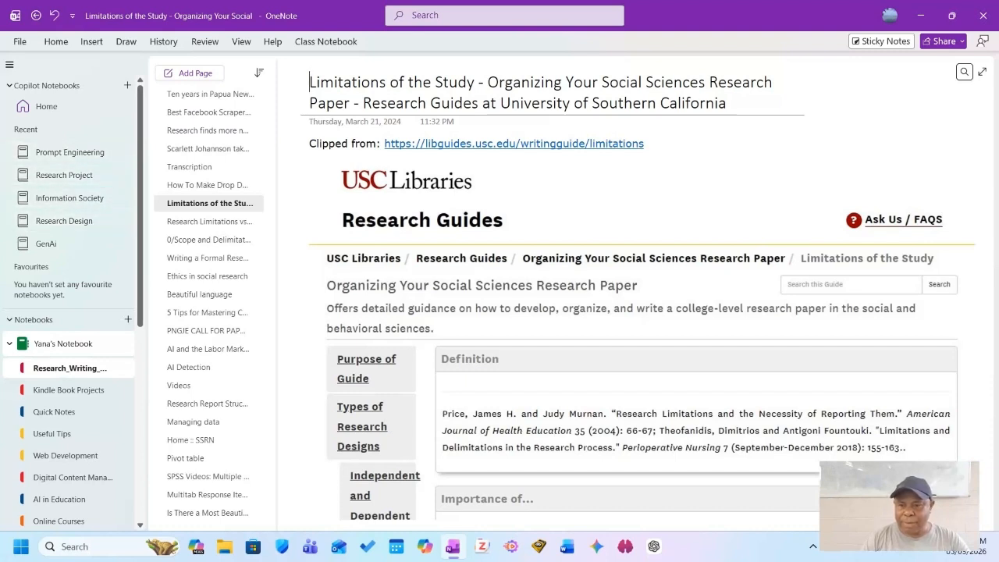
left_click(46, 106)
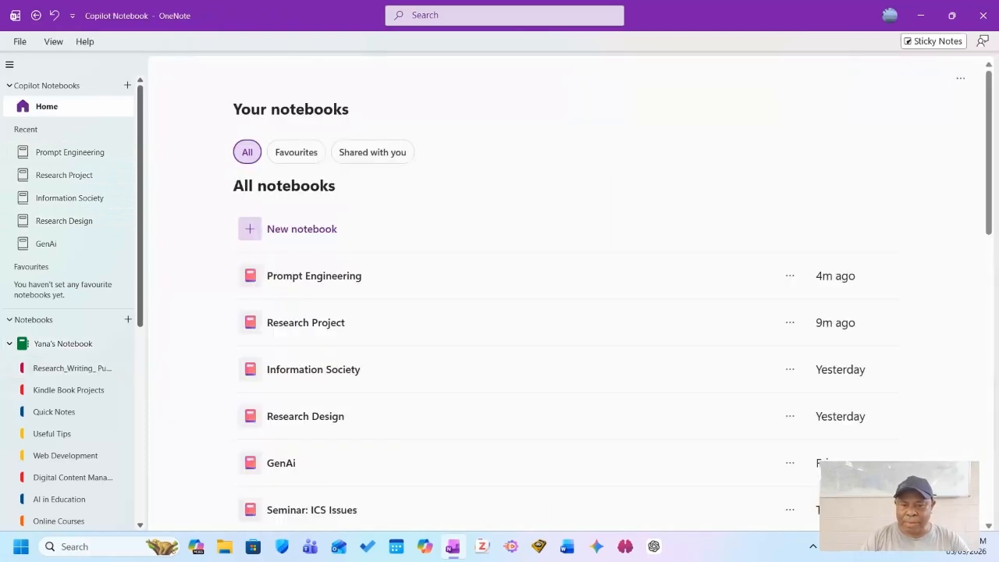
scroll(546, 265, "down", 3)
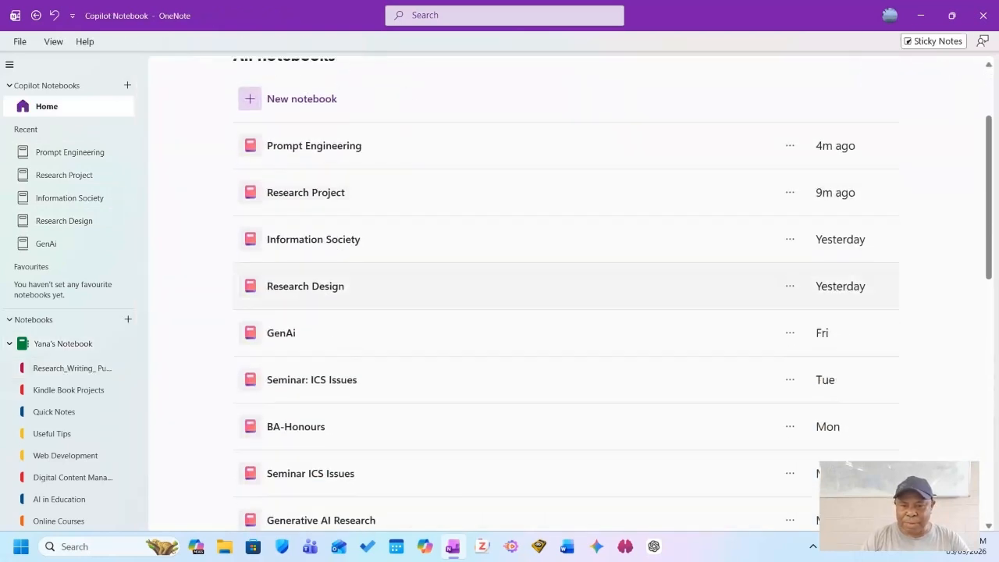
scroll(546, 226, "down", 3)
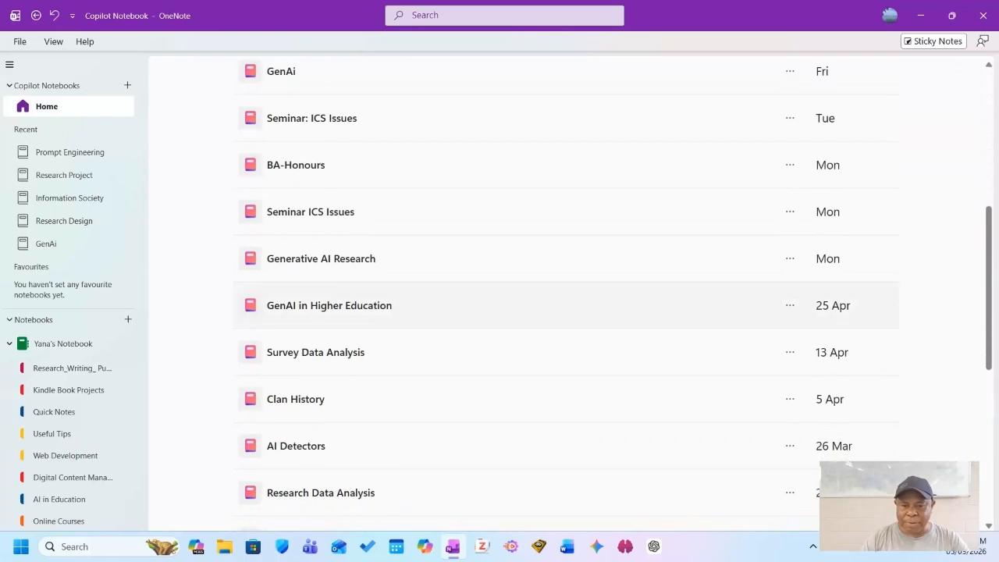
scroll(546, 297, "down", 6)
scroll(546, 305, "up", 12)
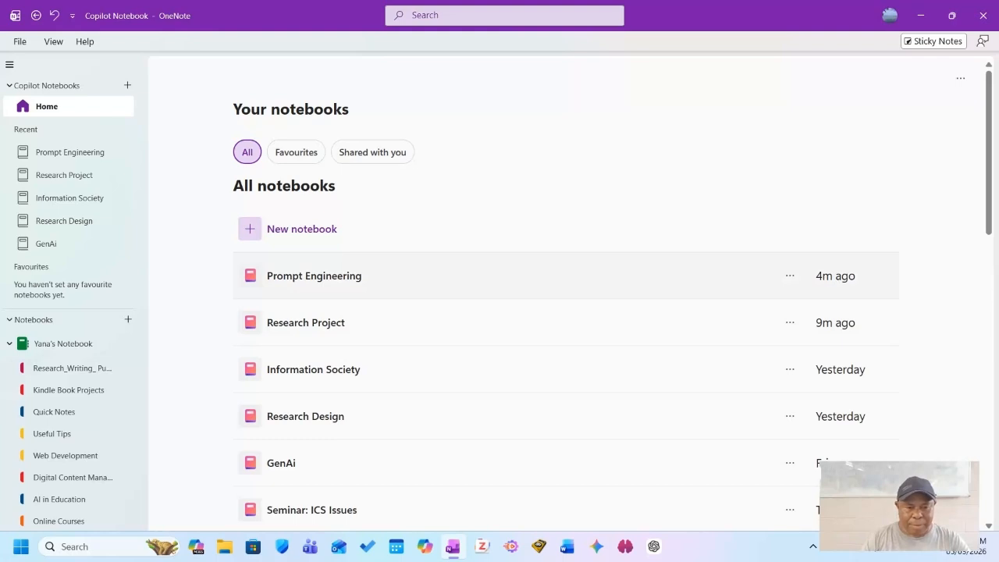
scroll(566, 301, "down", 1)
scroll(566, 297, "up", 1)
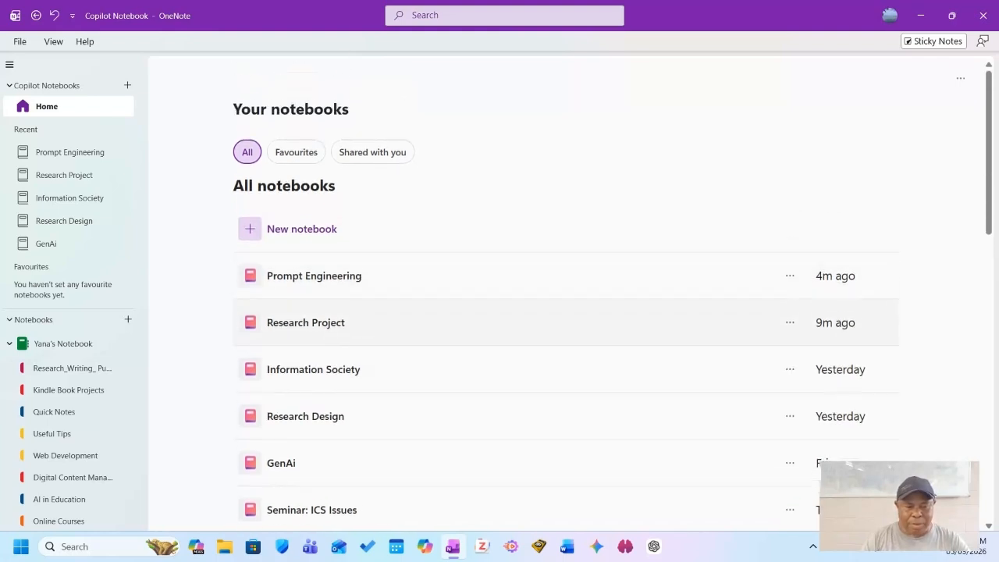
scroll(566, 234, "down", 1)
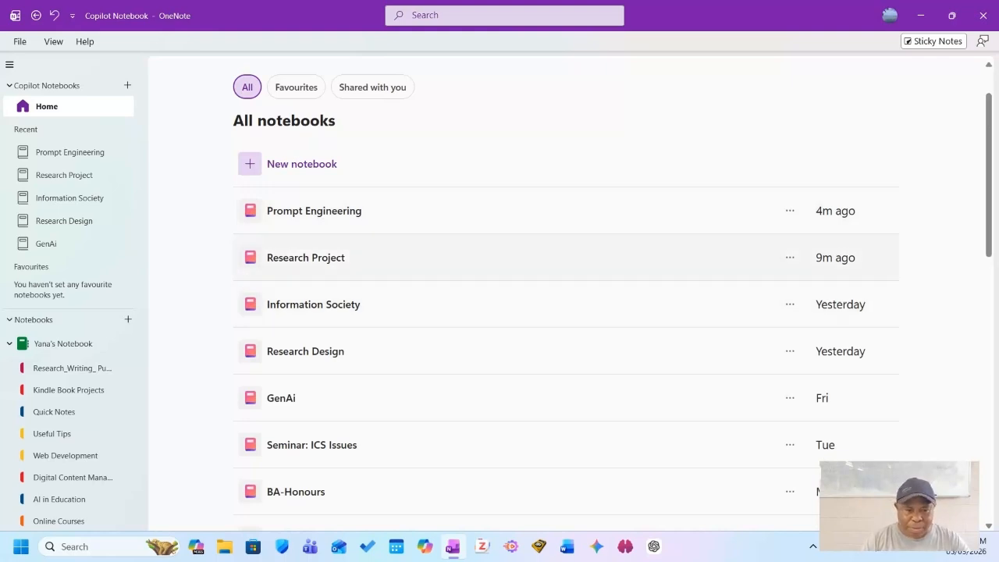
scroll(546, 347, "down", 5)
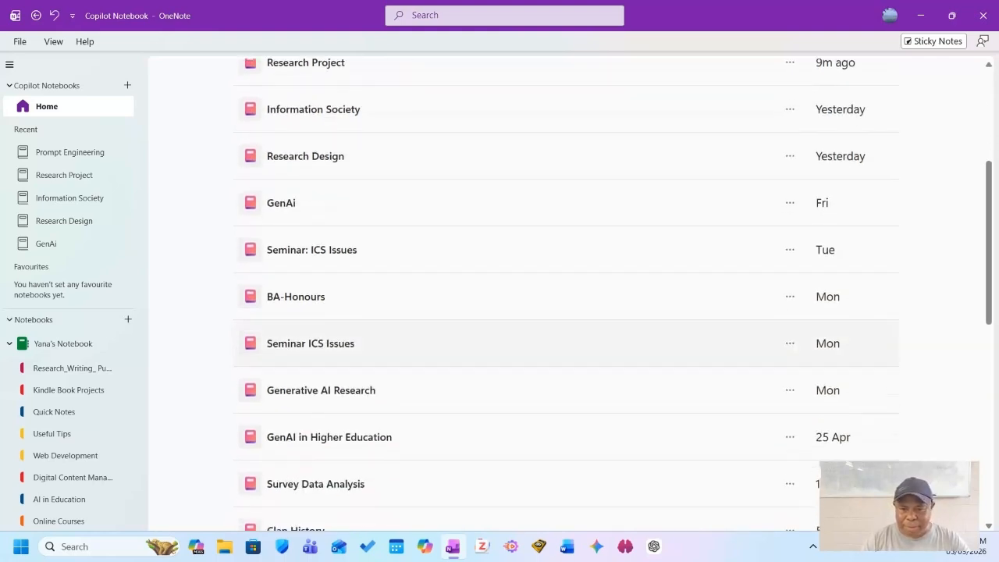
scroll(547, 348, "down", 6)
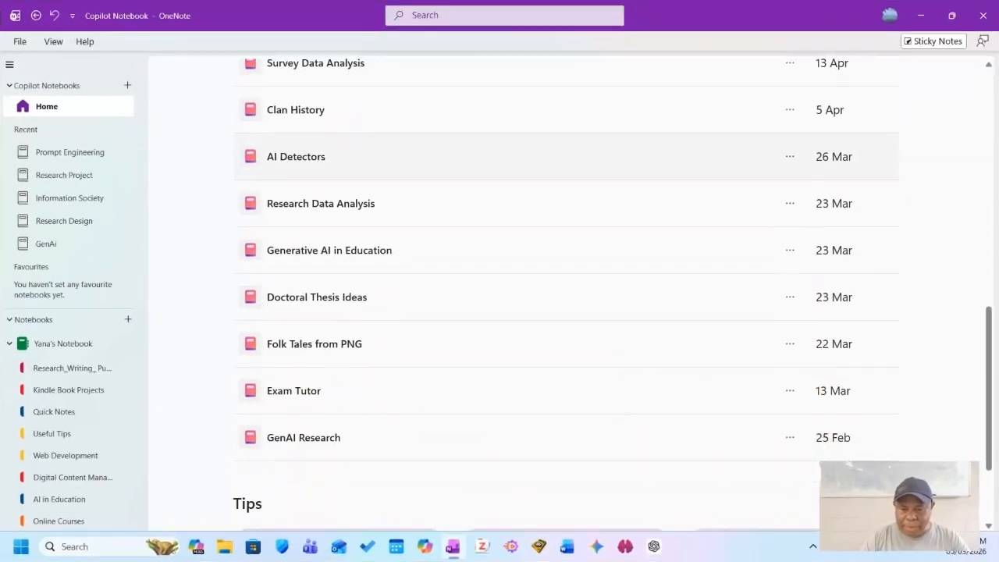
scroll(546, 309, "down", 1)
scroll(546, 309, "down", 2)
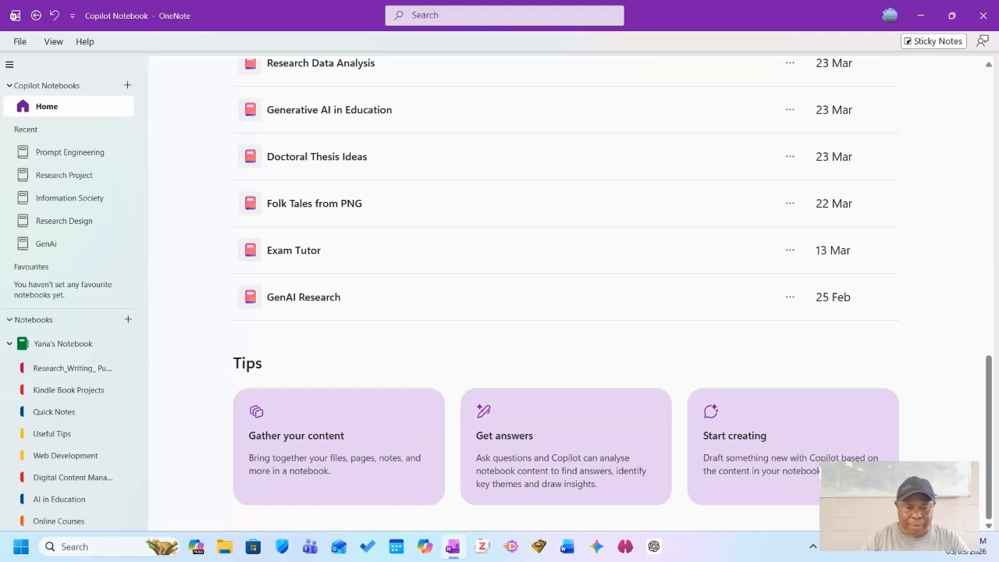
scroll(566, 295, "up", 1)
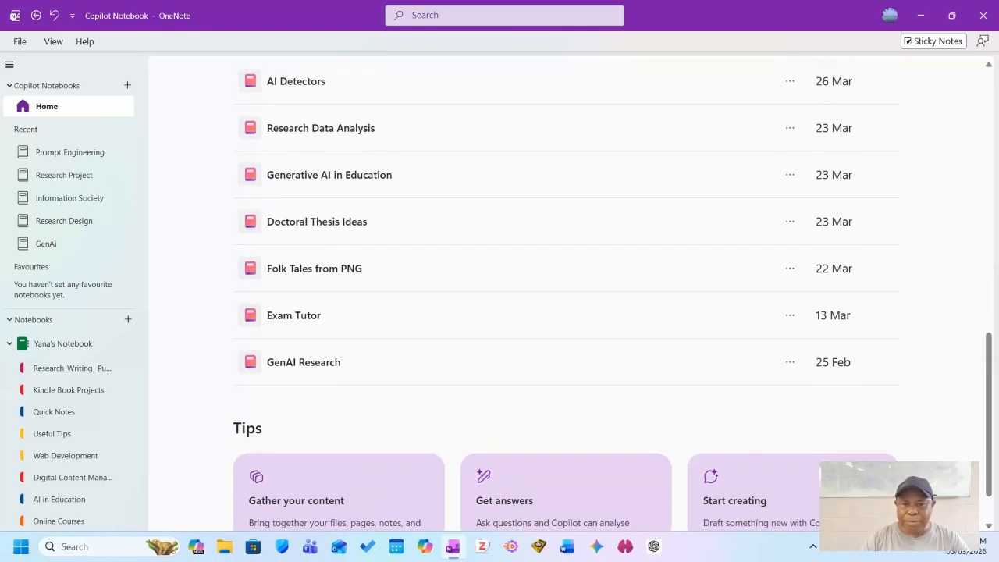
scroll(566, 295, "up", 2)
scroll(566, 294, "up", 5)
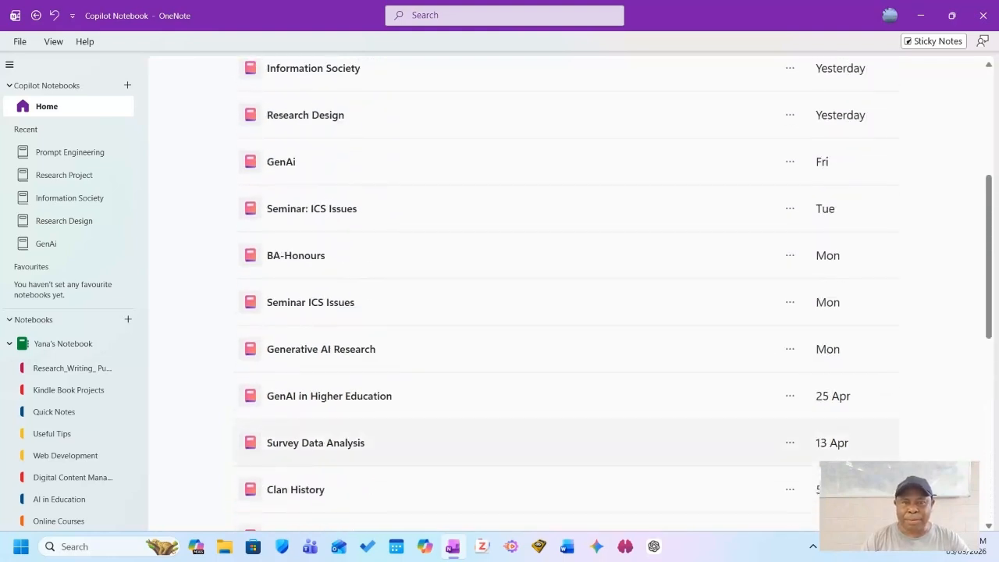
scroll(566, 294, "up", 5)
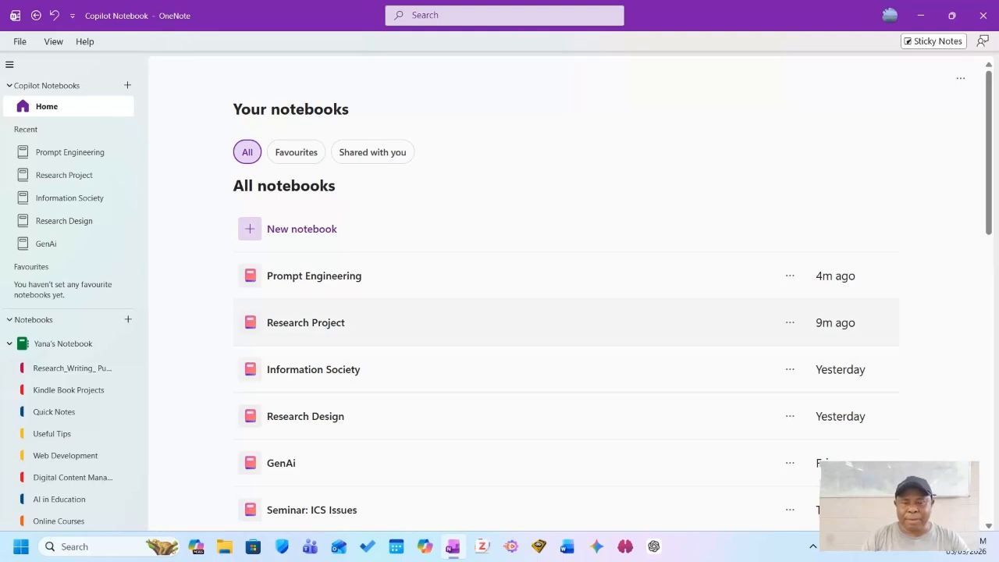
scroll(566, 320, "down", 3)
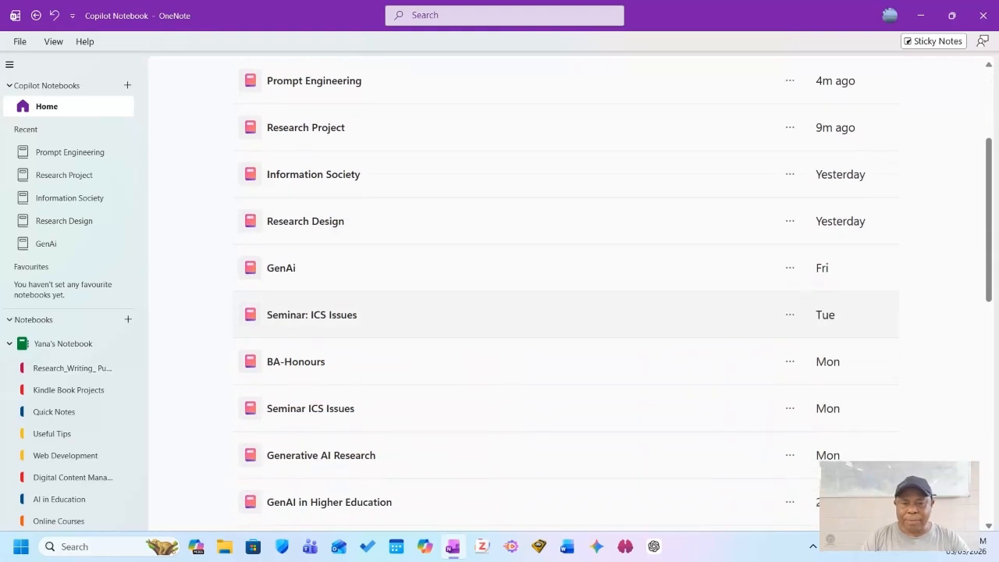
scroll(566, 331, "up", 2)
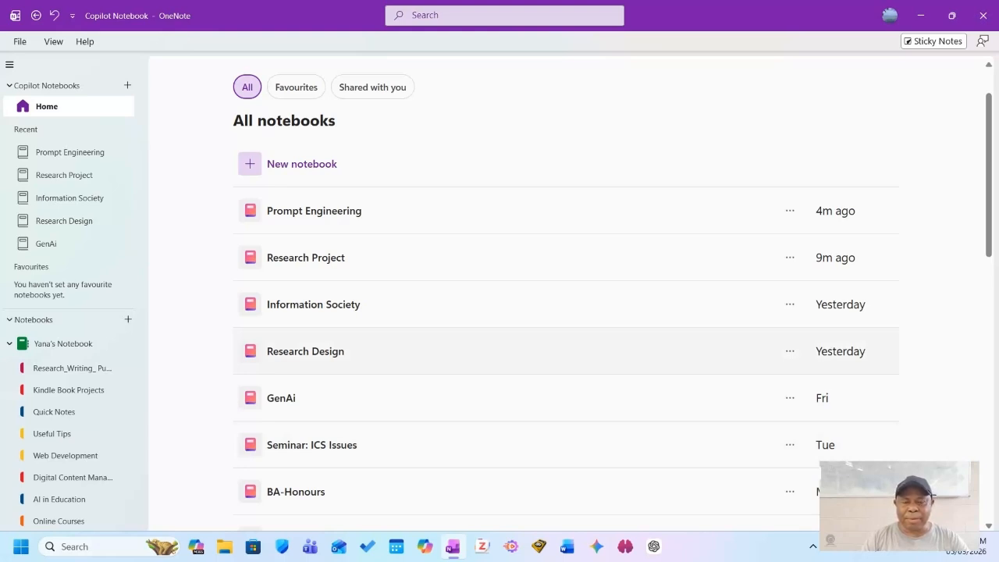
scroll(565, 332, "up", 1)
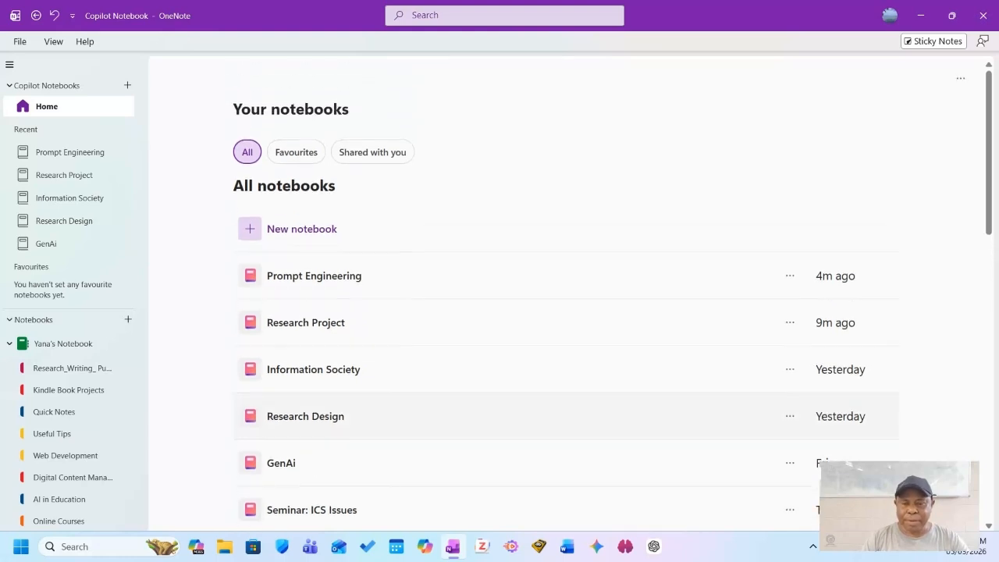
scroll(566, 332, "down", 1)
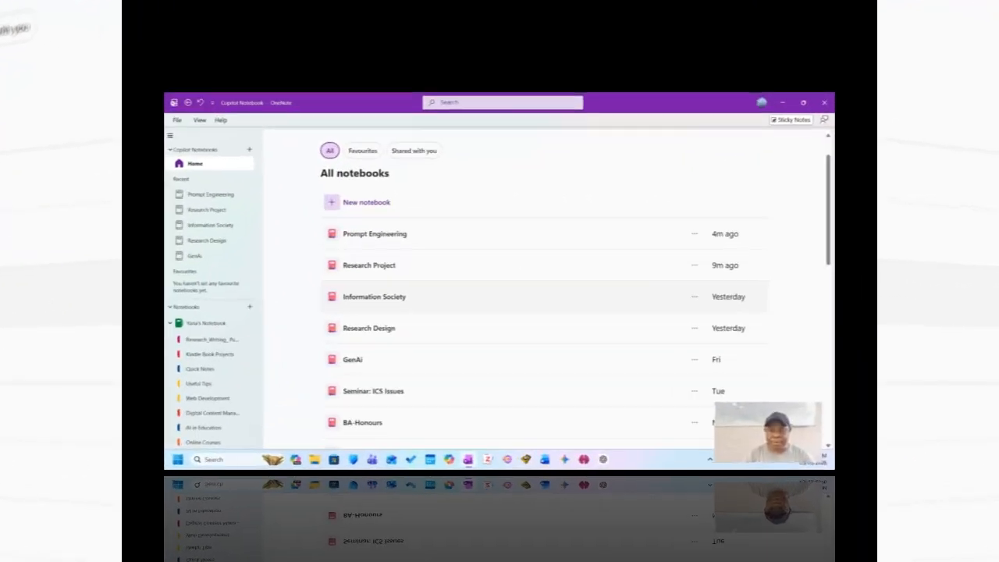
scroll(566, 313, "down", 2)
scroll(566, 312, "up", 3)
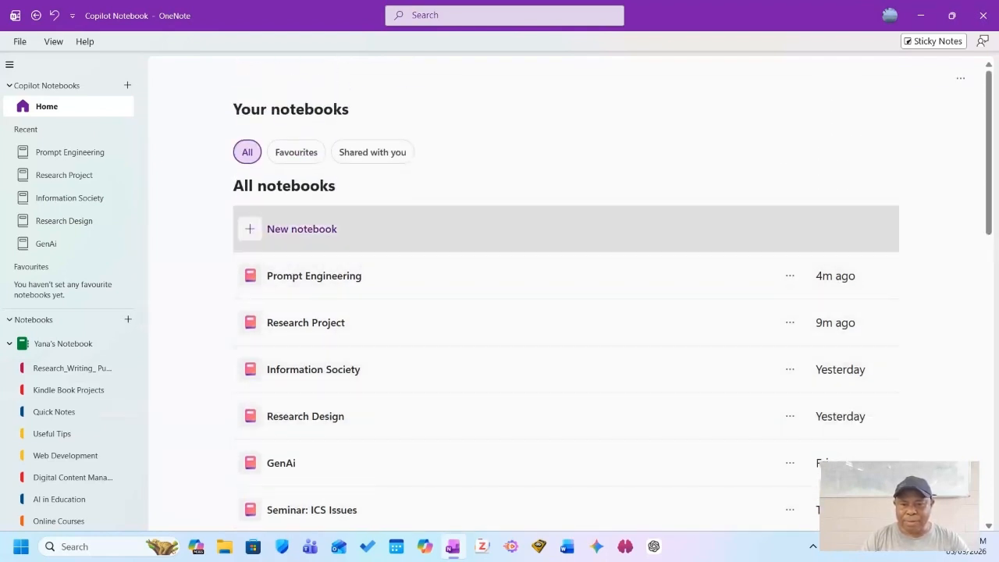
Create a new Copilot notebook named "Copilot Notebook tips" without adding any references
left_click(302, 229)
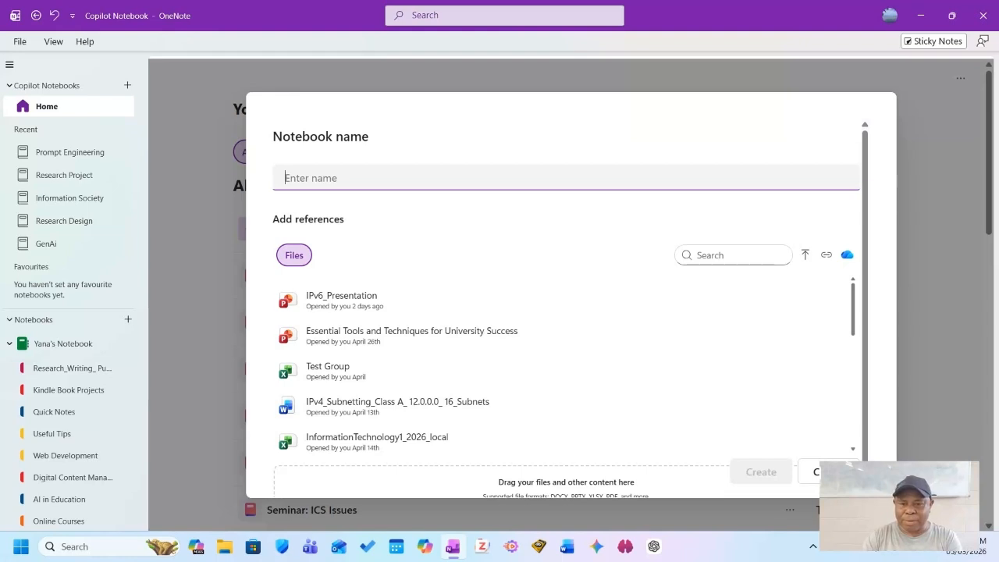
type("C")
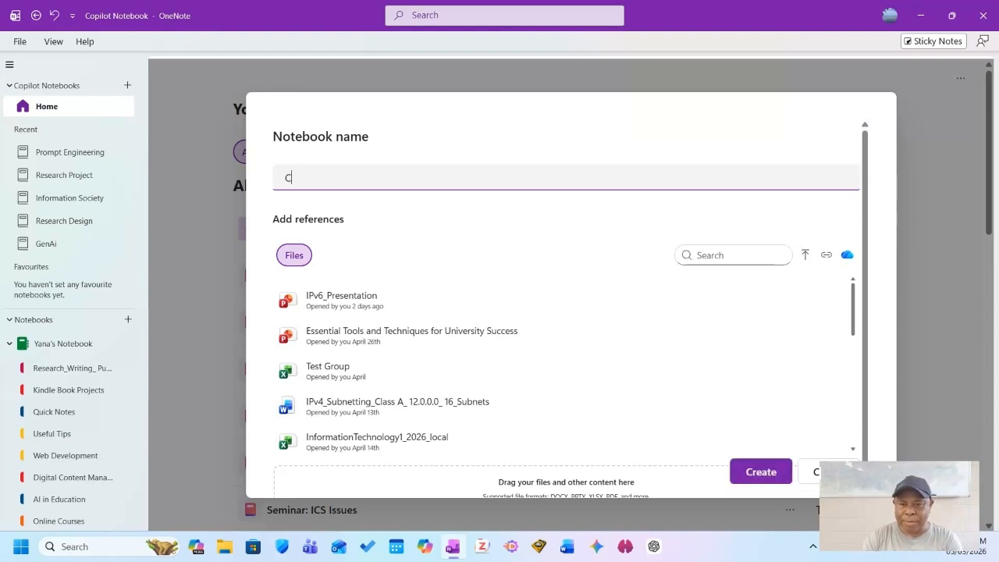
type("opilot tips")
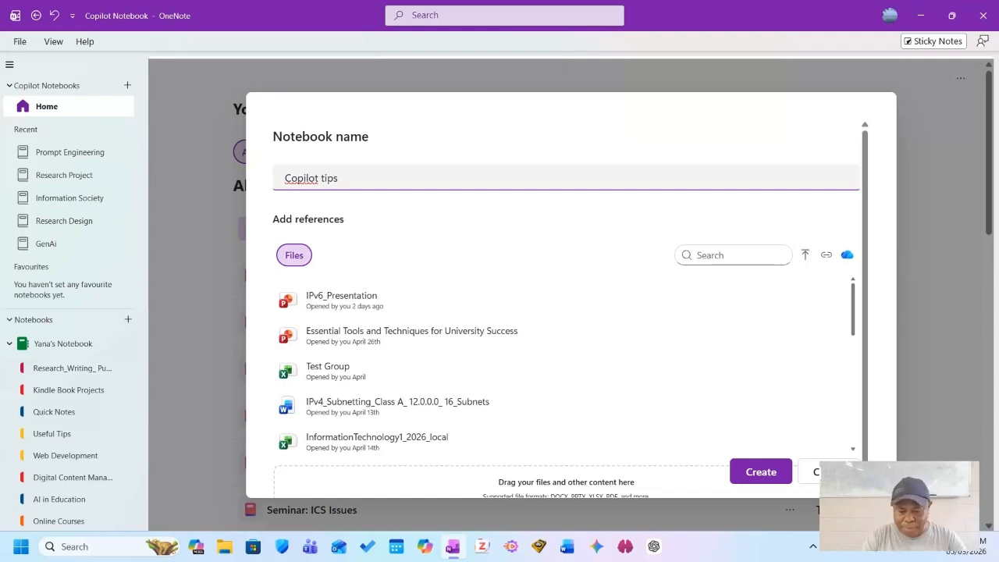
type("Notebo")
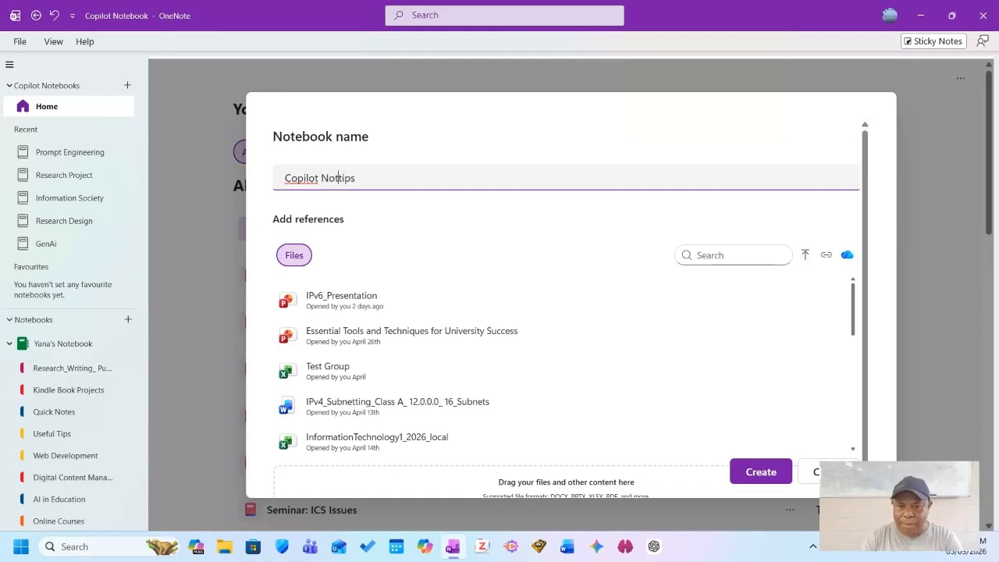
type("ok")
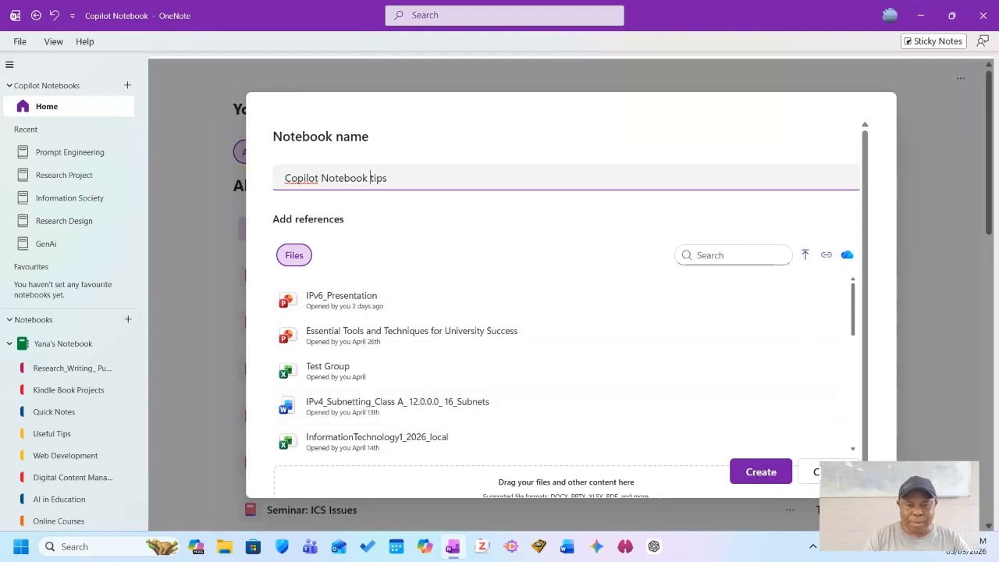
left_click(761, 472)
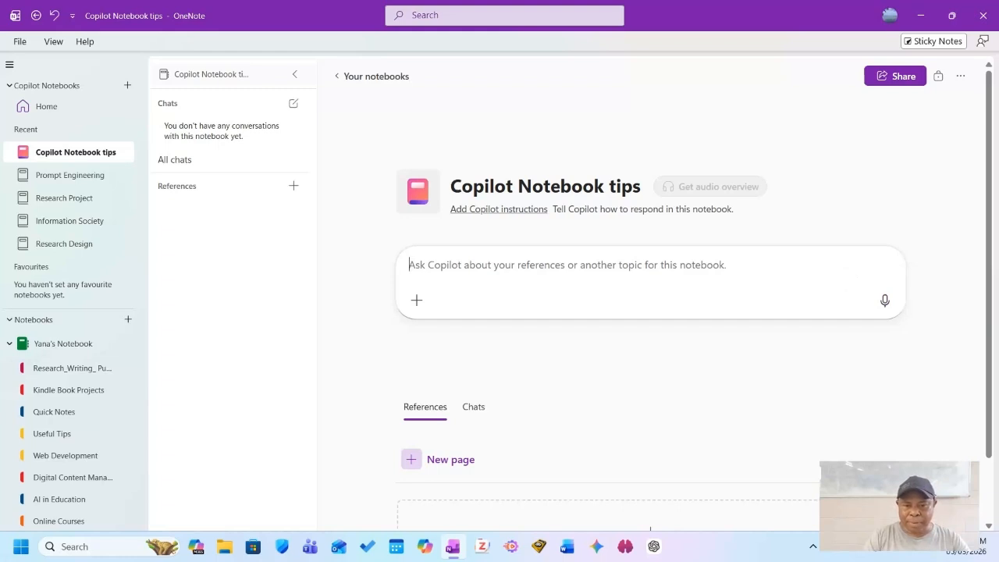
Add a new page to the references of the Copilot Notebook tips notebook
scroll(650, 313, "down", 1)
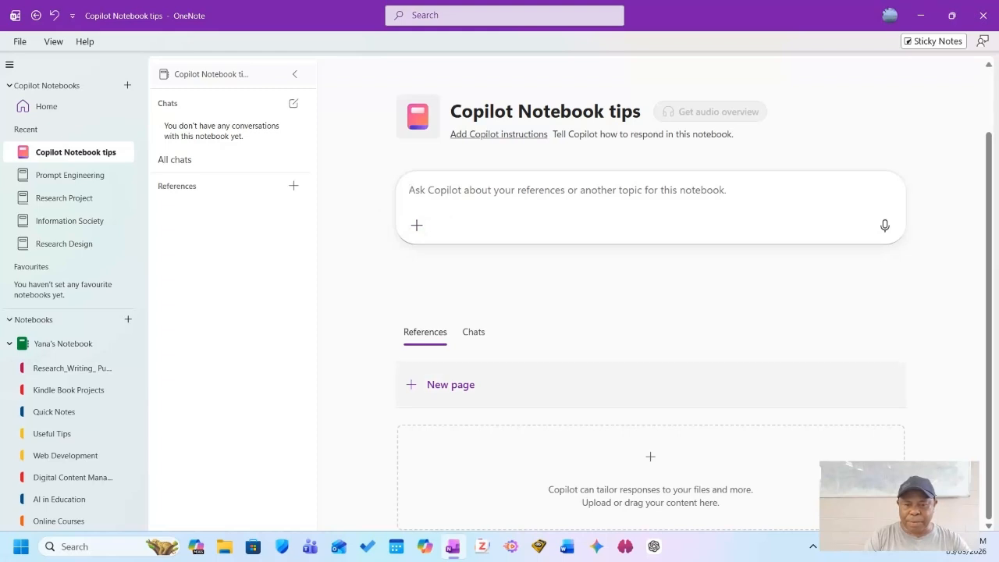
left_click(450, 384)
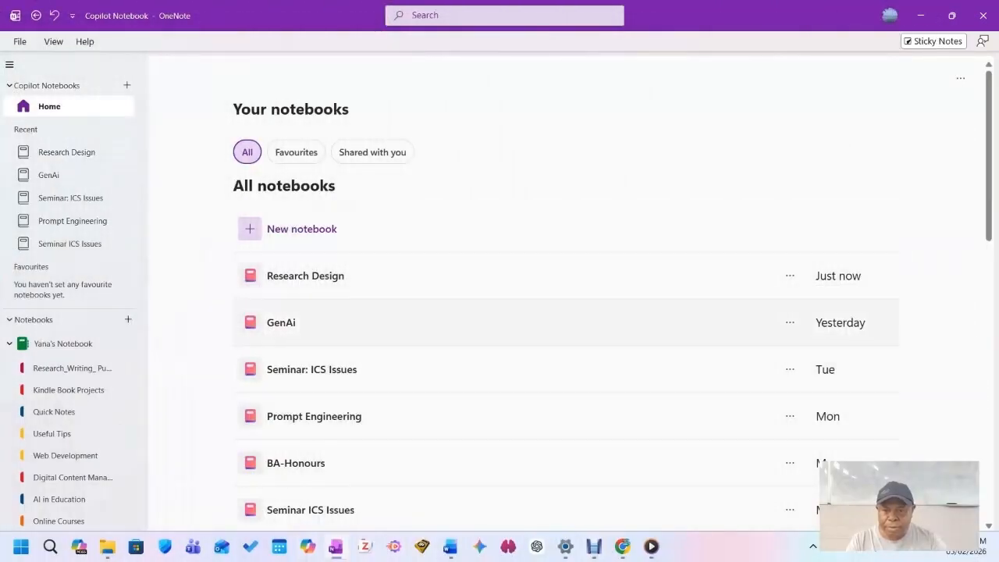
Create a new Copilot notebook named "Information Society" without adding any references
left_click(301, 229)
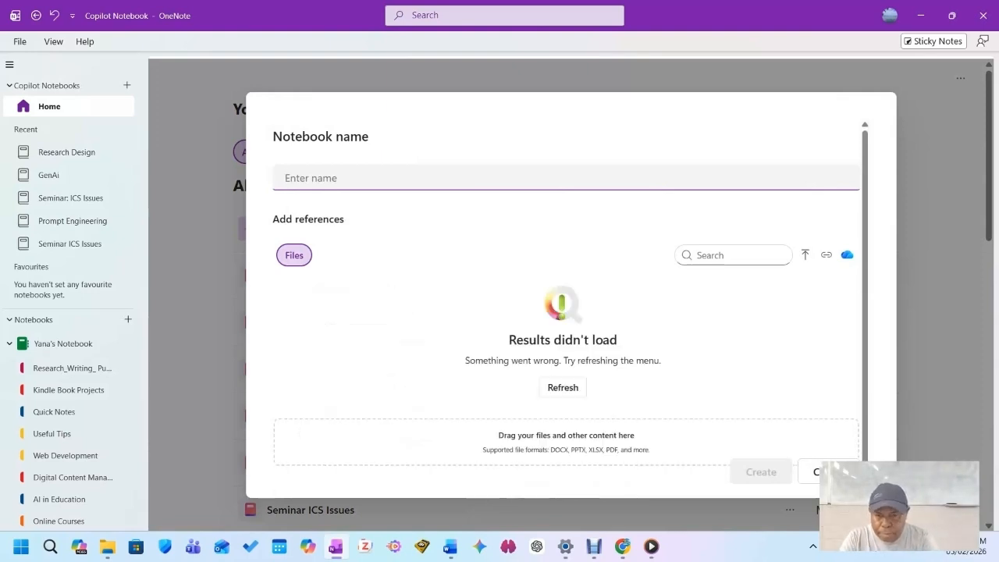
type("Information S")
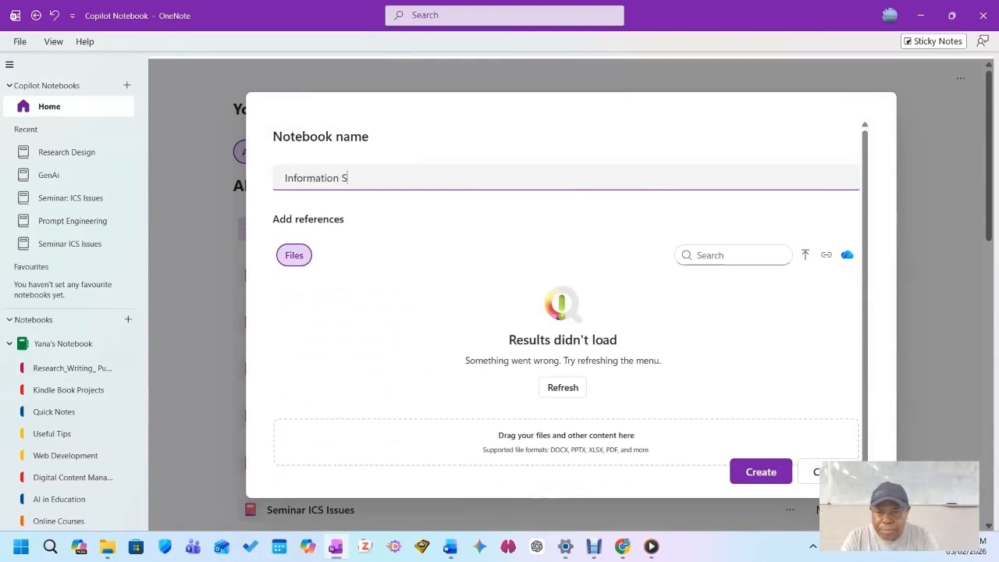
type("ociety")
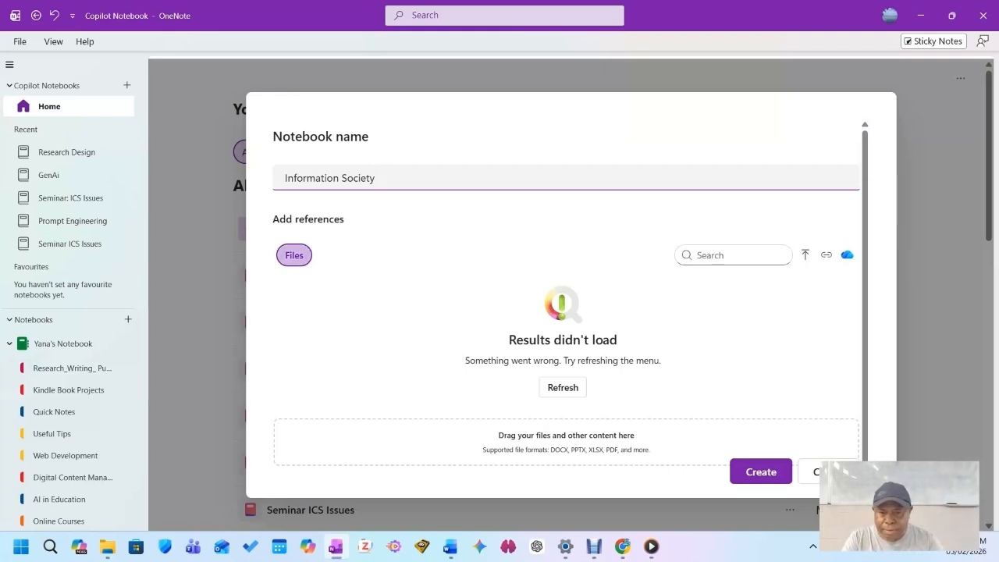
key("Tab")
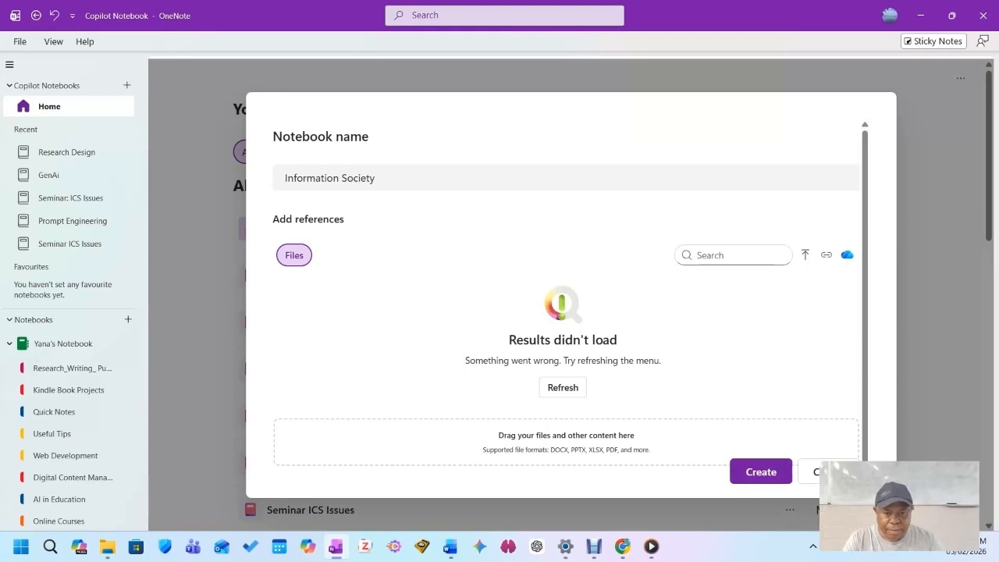
left_click(761, 472)
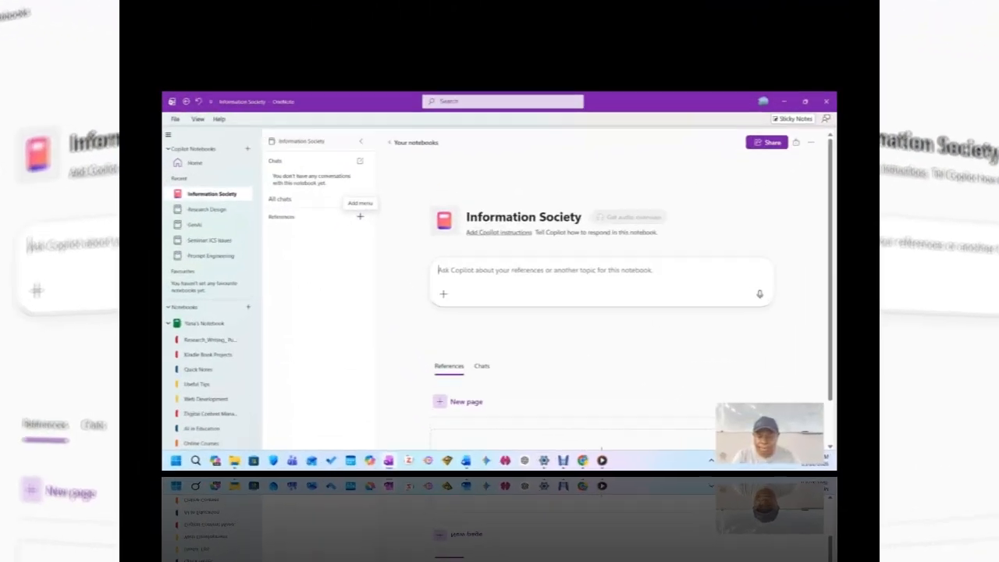
Start adding a reference from this device to the Information Society notebook and open the Desktop's Copilot Practice folder
left_click(360, 217)
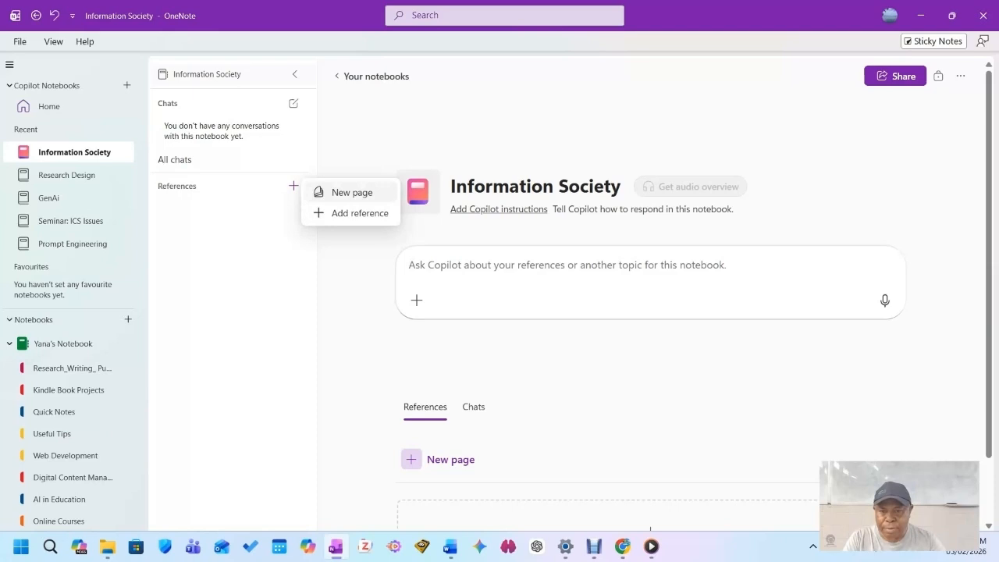
left_click(359, 213)
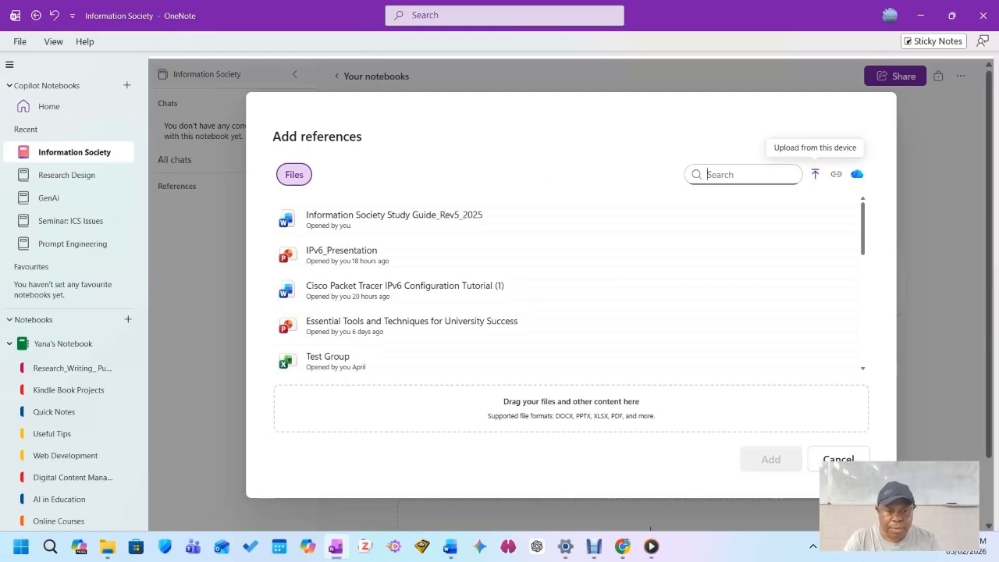
left_click(815, 174)
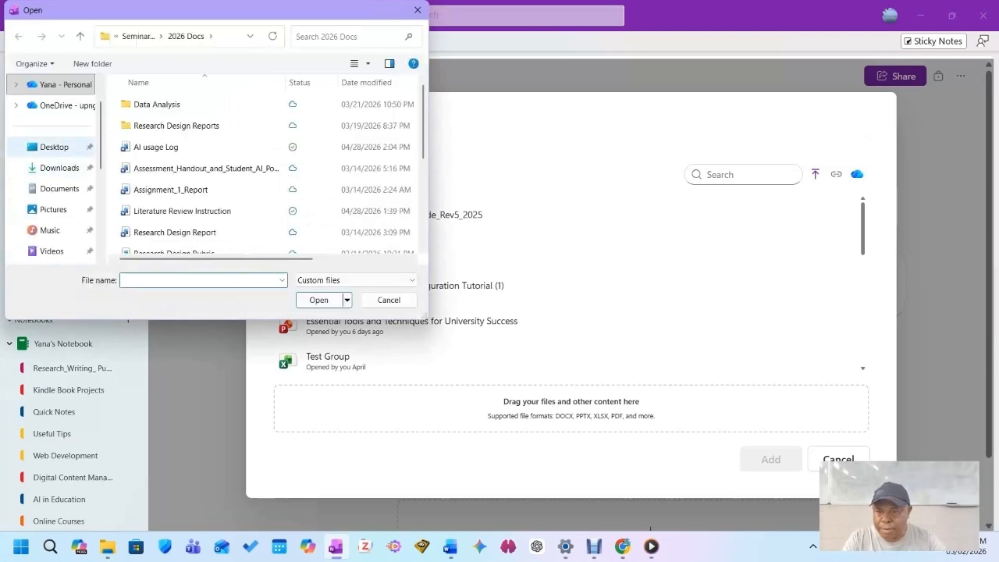
left_click(54, 146)
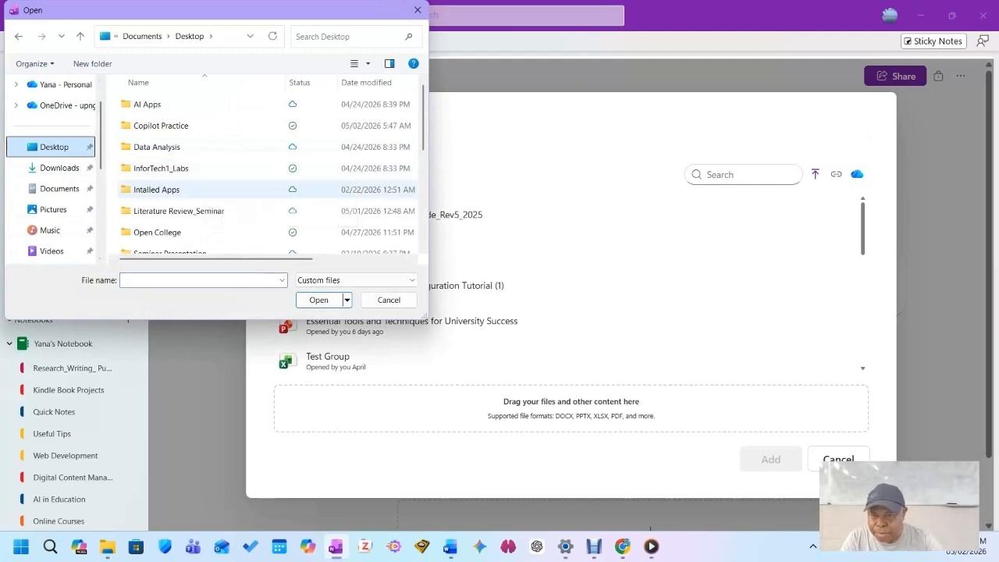
scroll(203, 200, "down", 1)
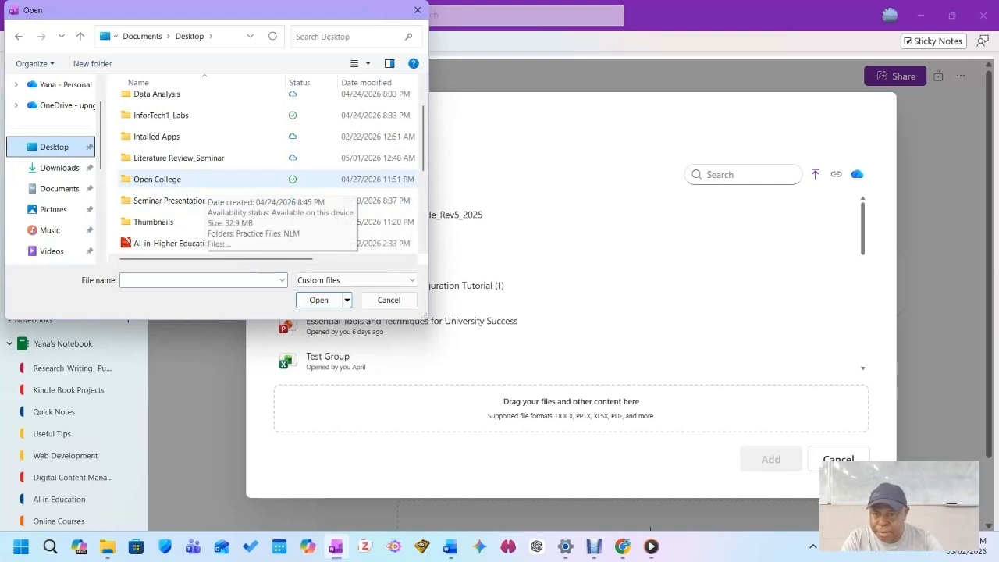
scroll(203, 187, "down", 1)
scroll(203, 187, "up", 2)
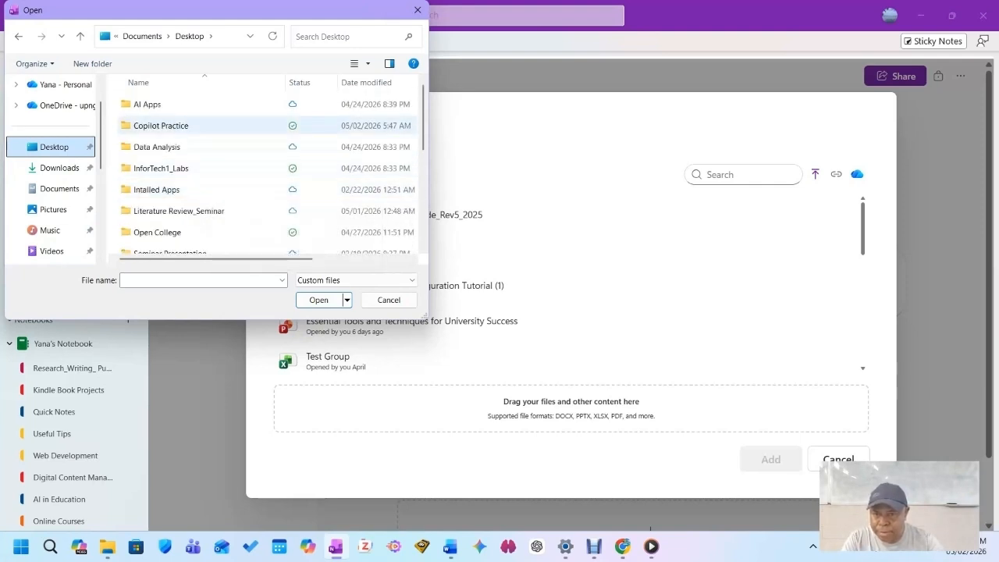
left_click(160, 126)
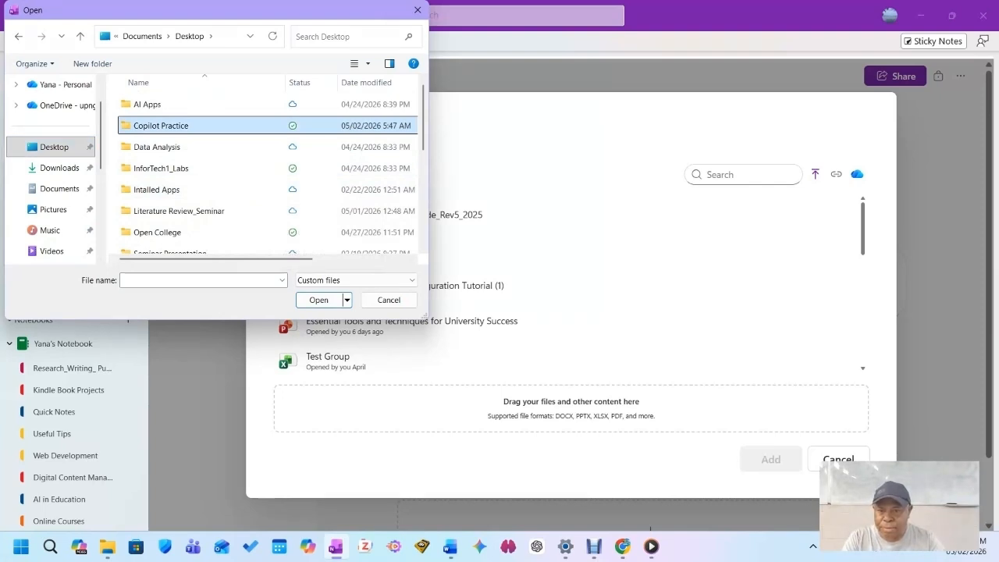
left_click(318, 300)
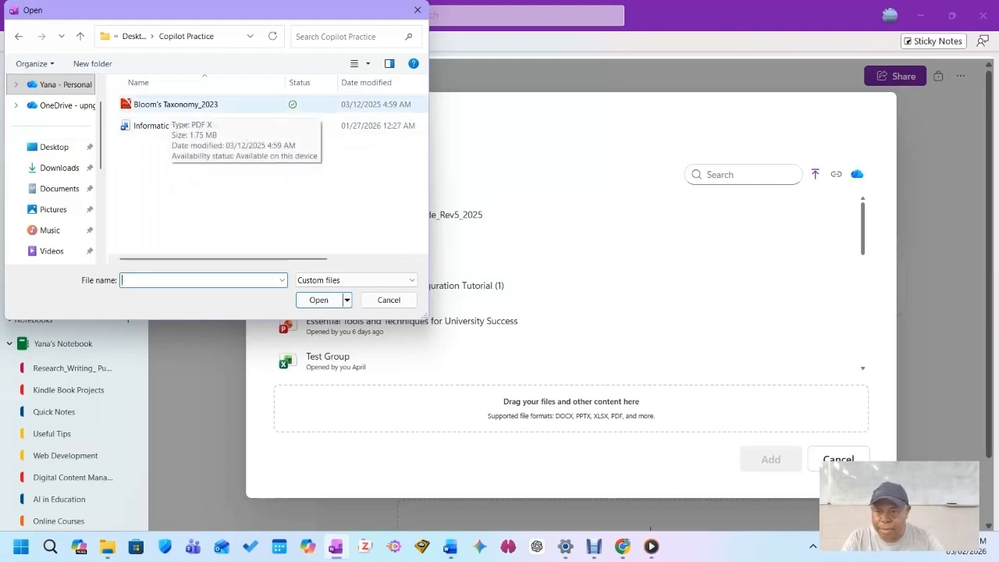
Choose the Bloom's Taxonomy_2023 file and add it to the notebook's references
left_click(168, 105)
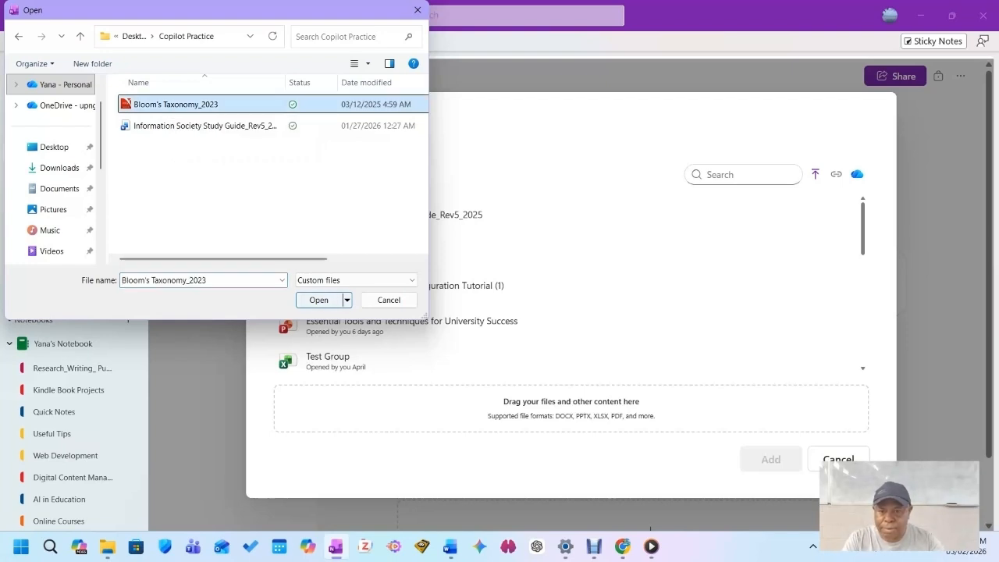
left_click(319, 300)
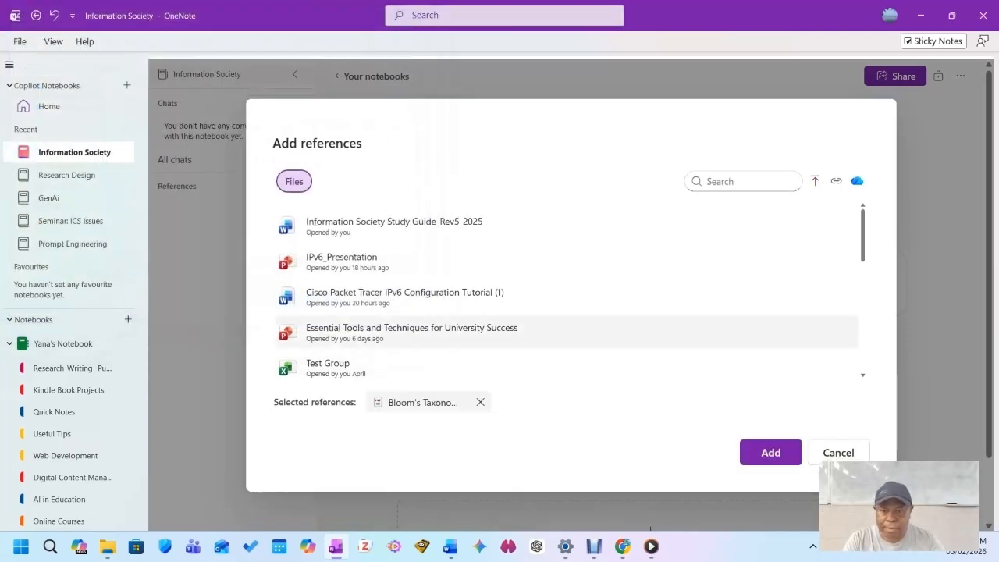
scroll(567, 290, "down", 10)
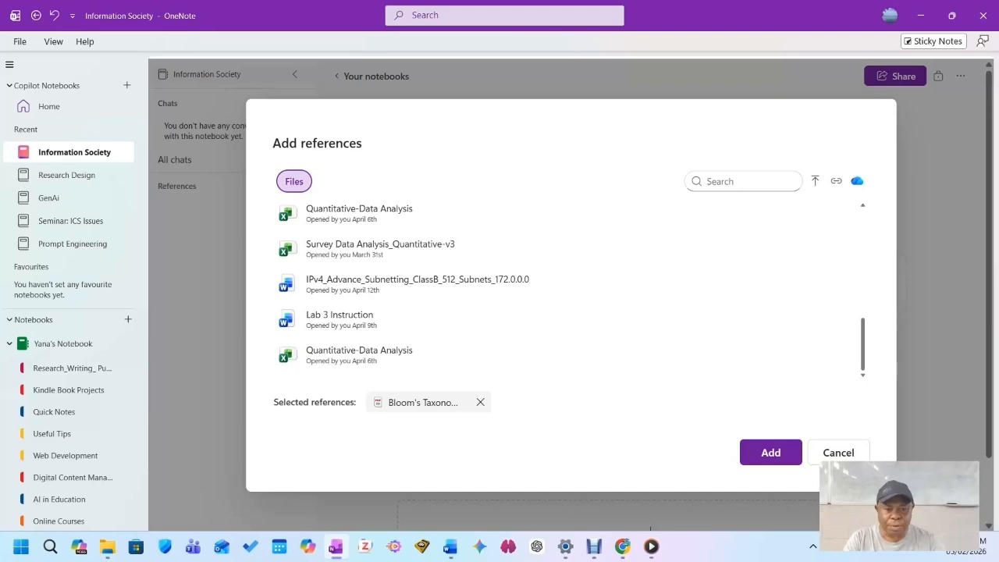
left_click(771, 452)
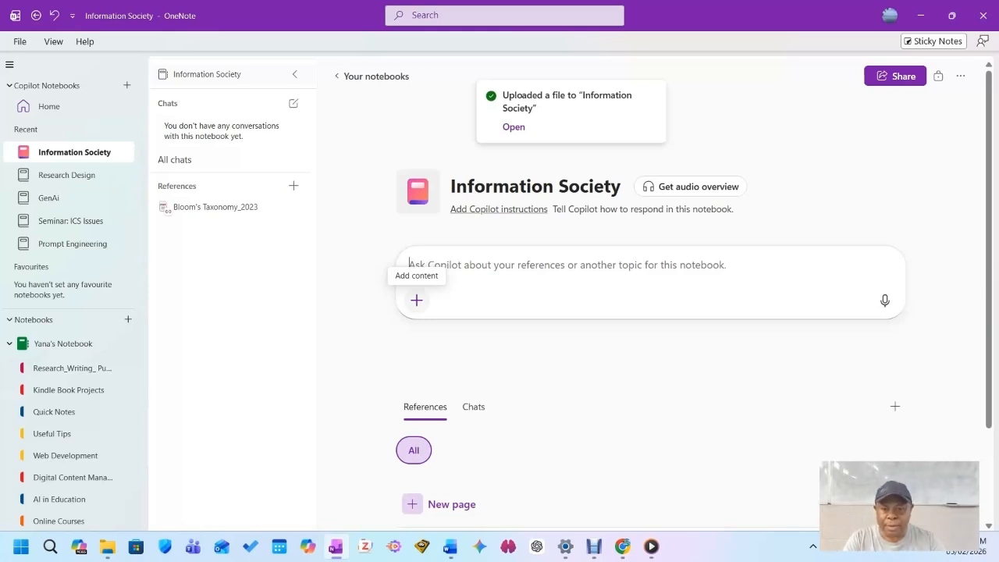
Upload Information Society Study Guide_Rev5_2025 from the Copilot Practice folder as an attachment to the Copilot prompt
left_click(417, 300)
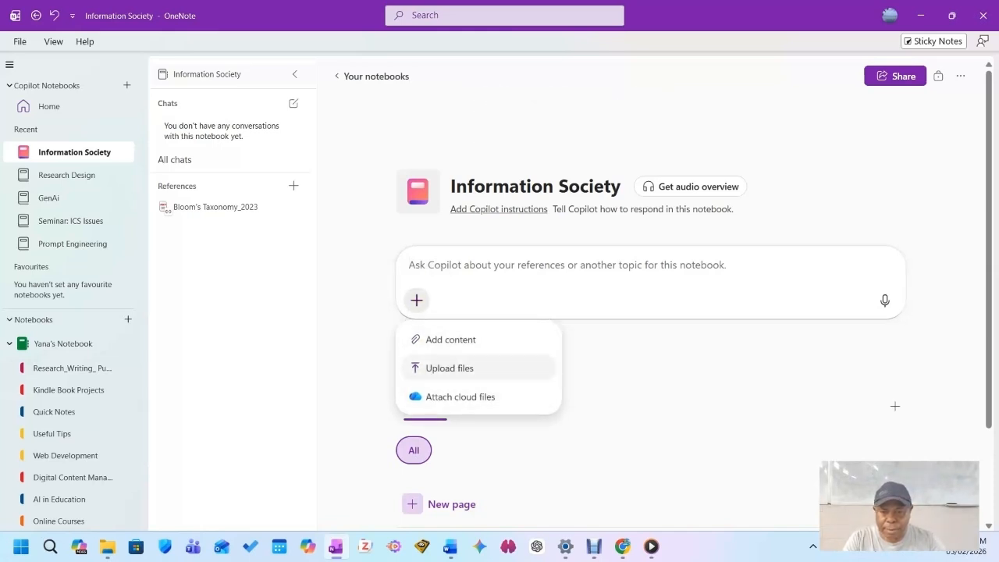
left_click(450, 368)
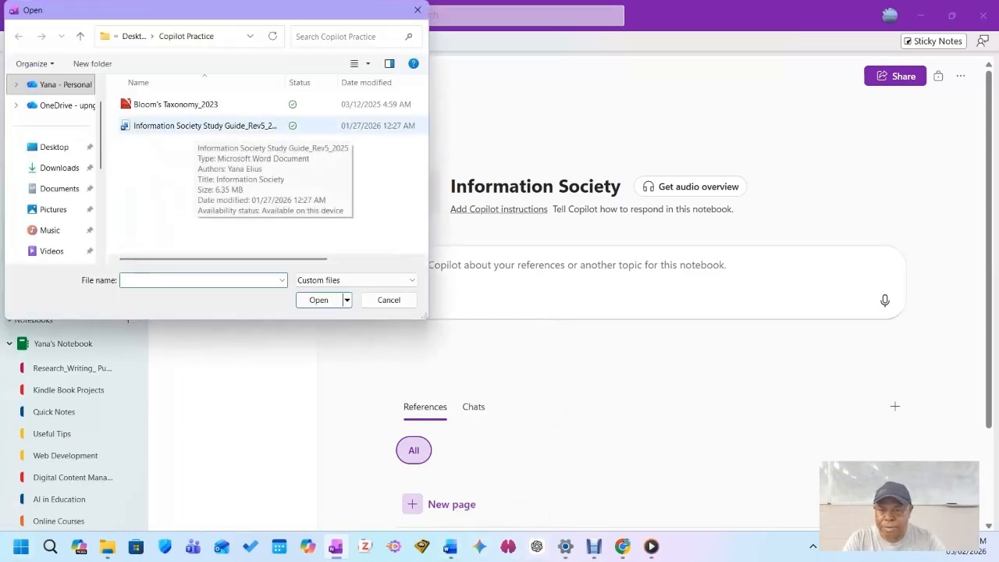
left_click(203, 125)
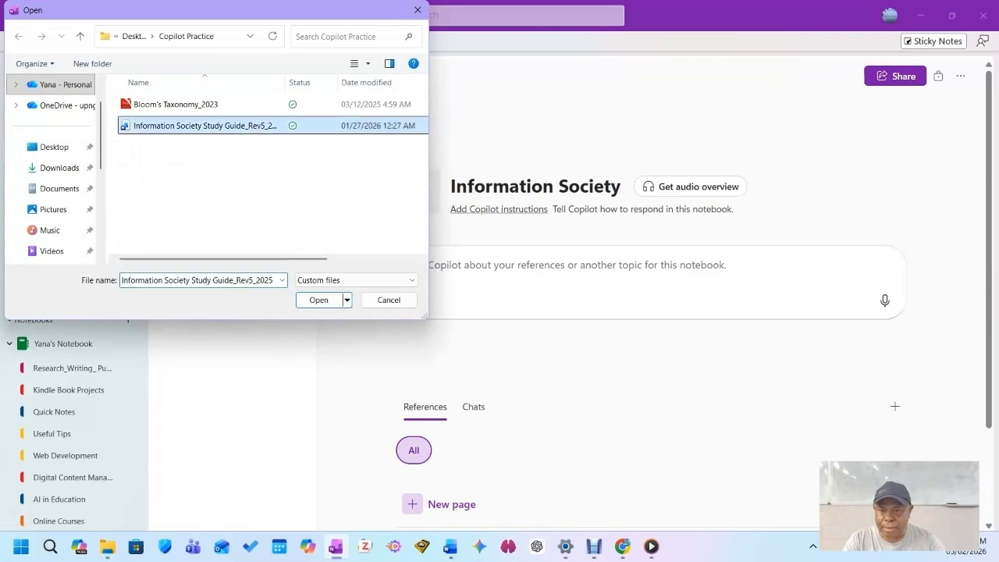
key("Return")
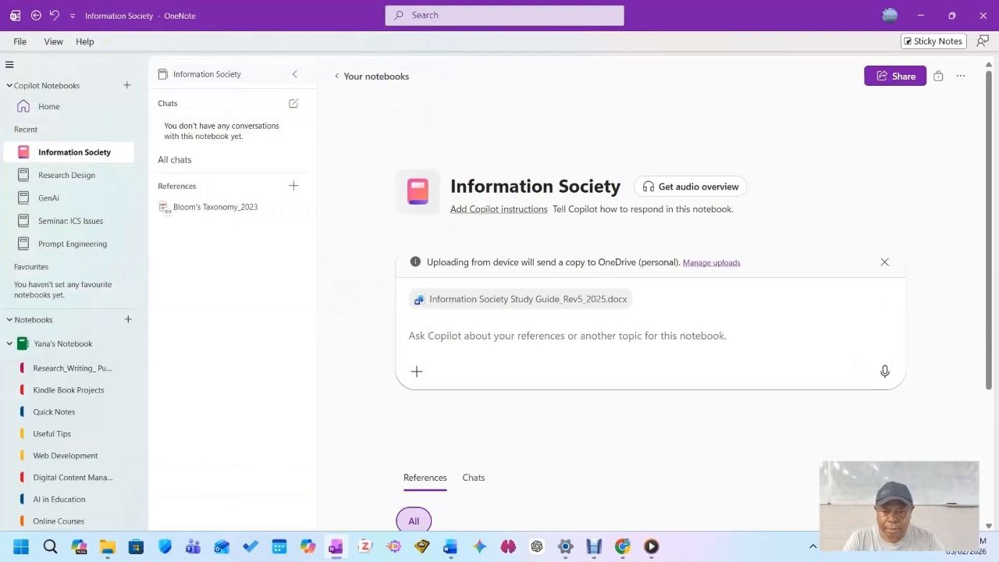
Examine the notebook page from the attached study guide in the prompt down to the References list
scroll(651, 296, "down", 2)
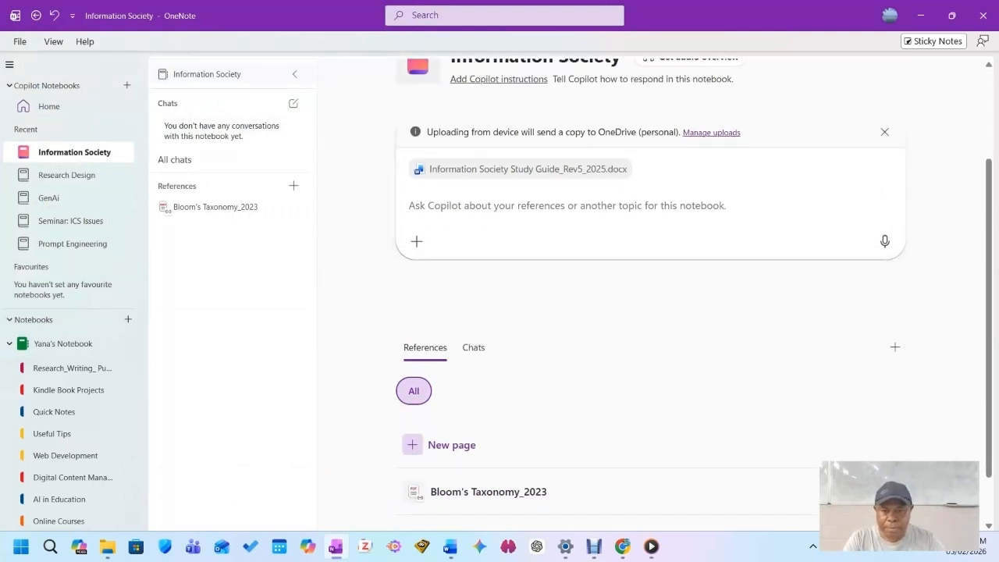
scroll(651, 296, "down", 1)
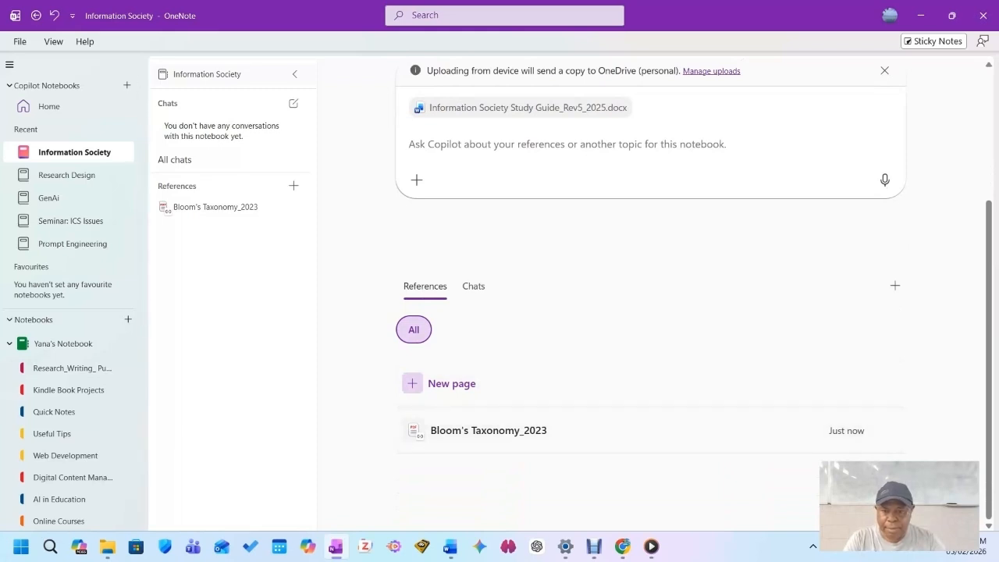
scroll(651, 297, "up", 2)
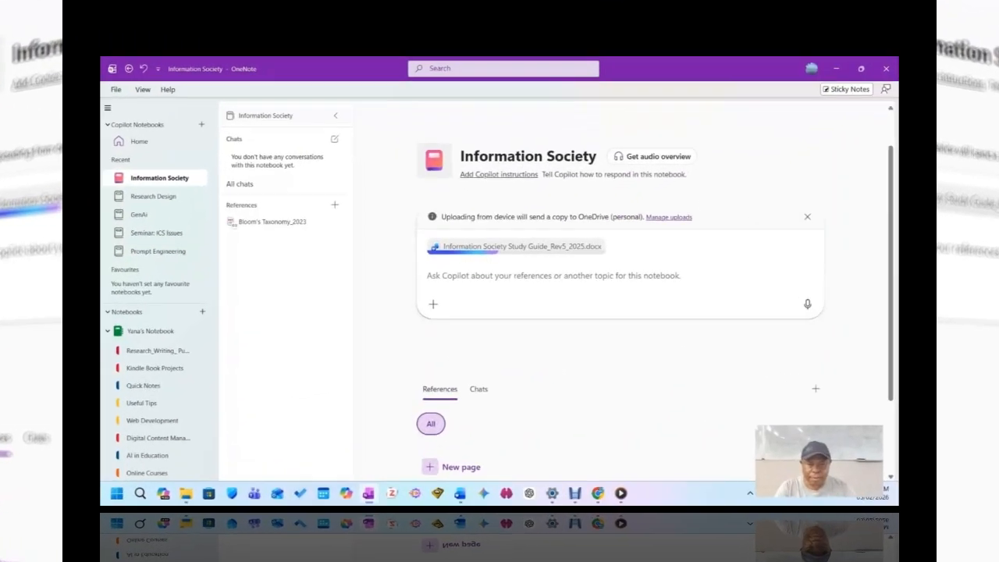
scroll(651, 296, "down", 2)
scroll(651, 296, "up", 3)
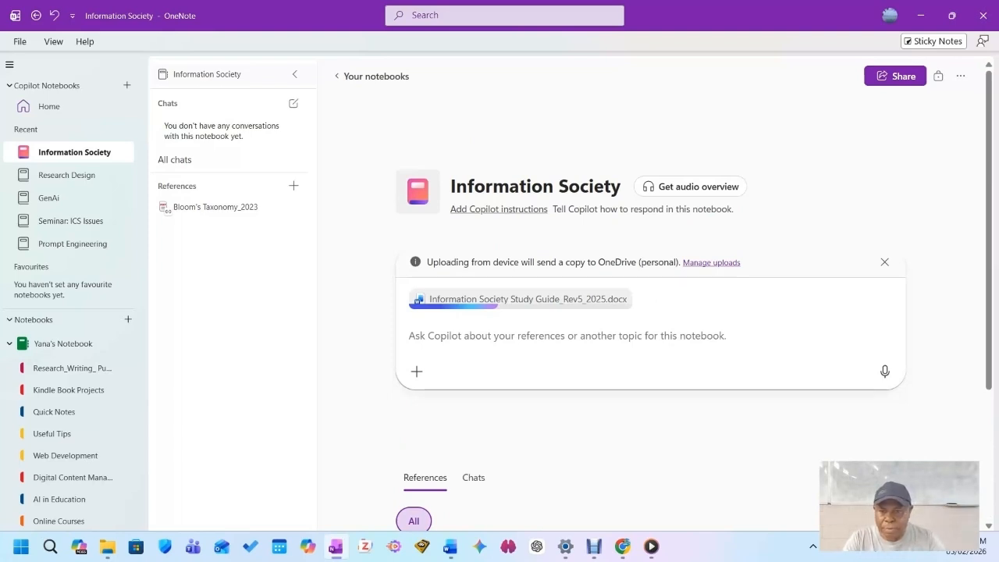
scroll(652, 313, "down", 3)
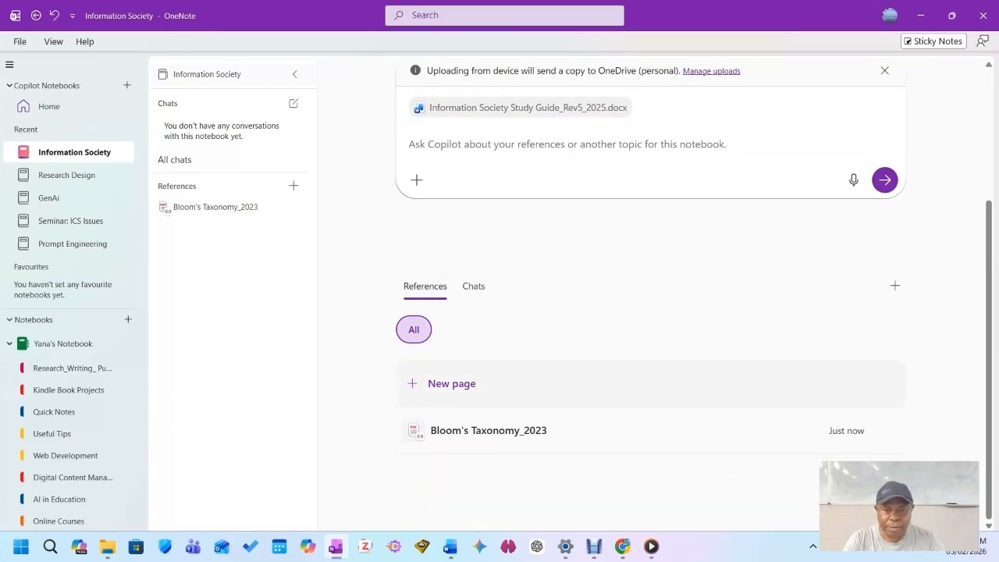
scroll(437, 384, "up", 2)
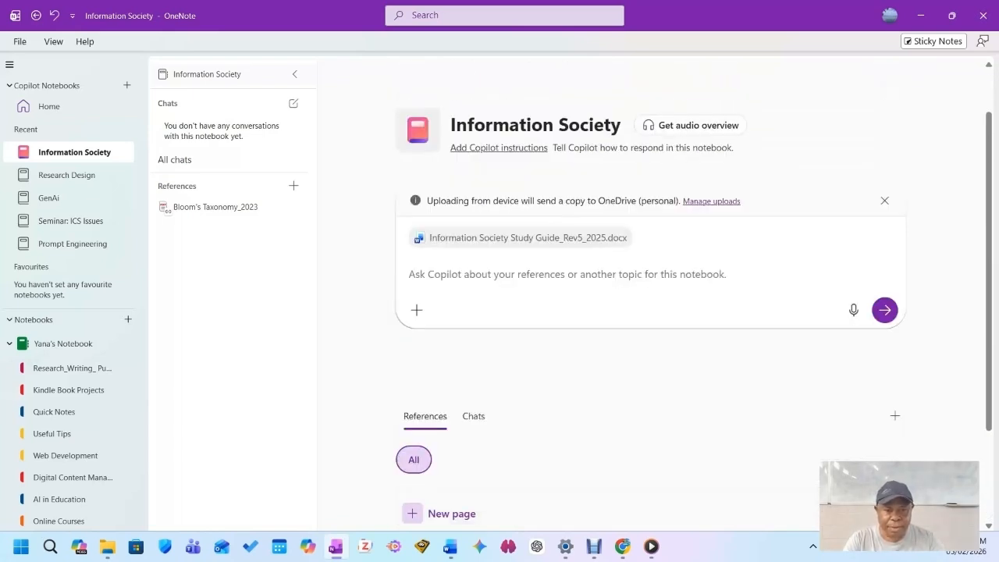
scroll(668, 294, "up", 1)
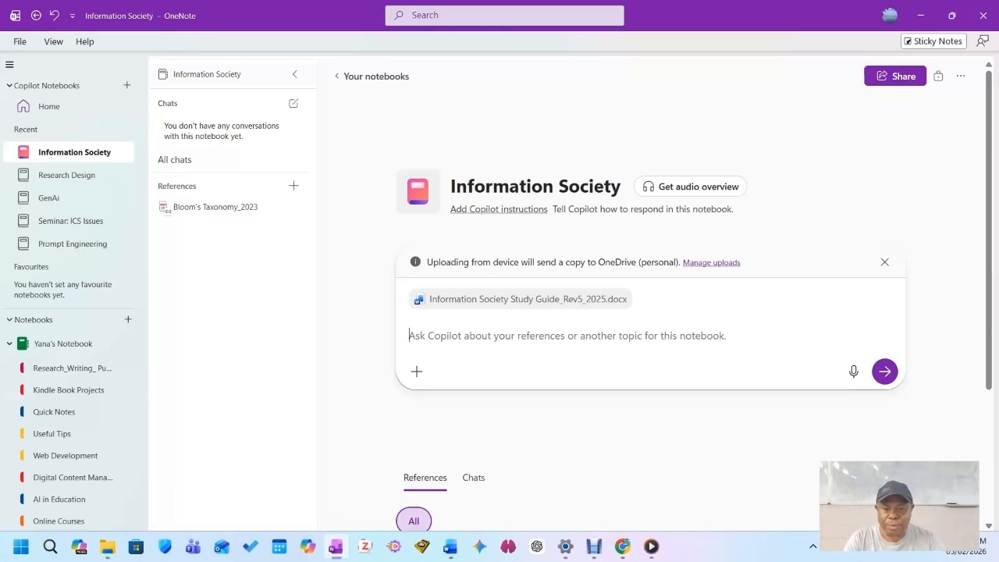
Begin the Copilot prompt with "create a an outline that contain main points and topics from Unit 1"
mouse_move(621, 296)
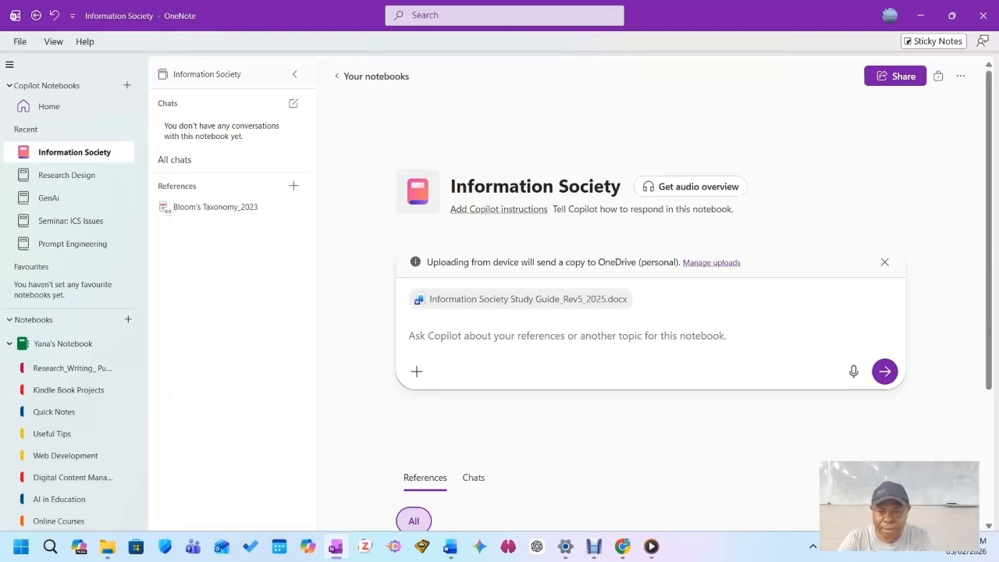
type("cre")
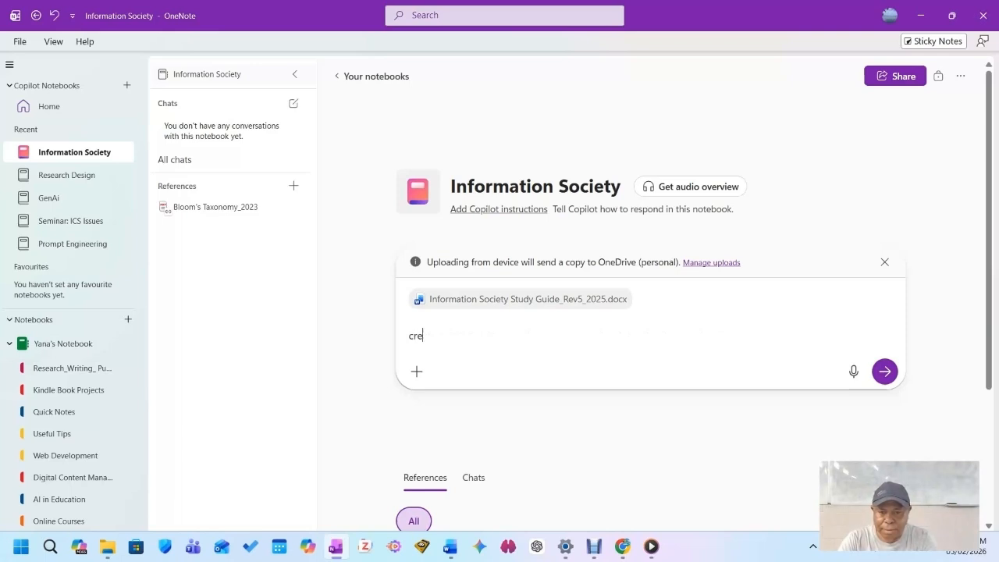
type("ate a")
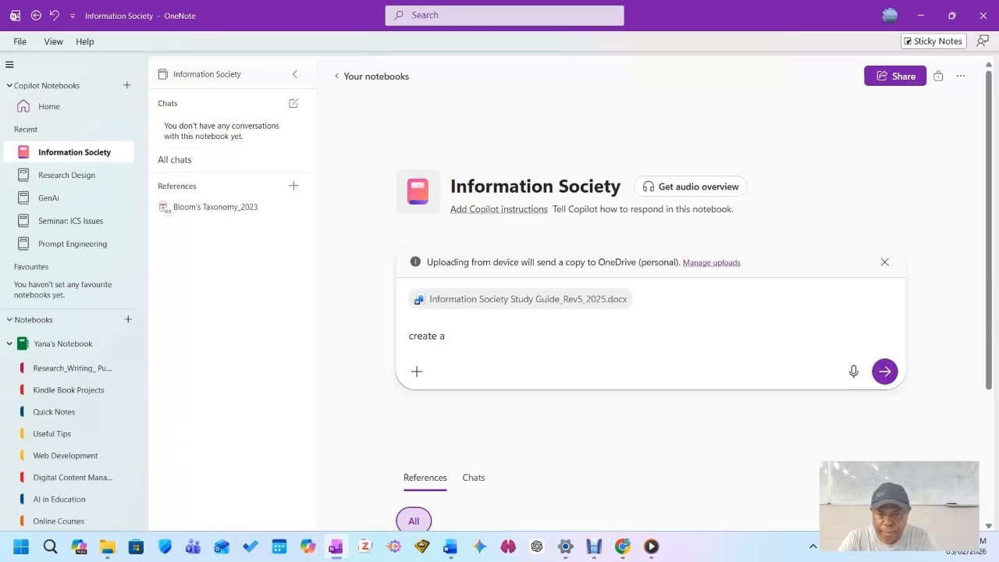
type("an outli")
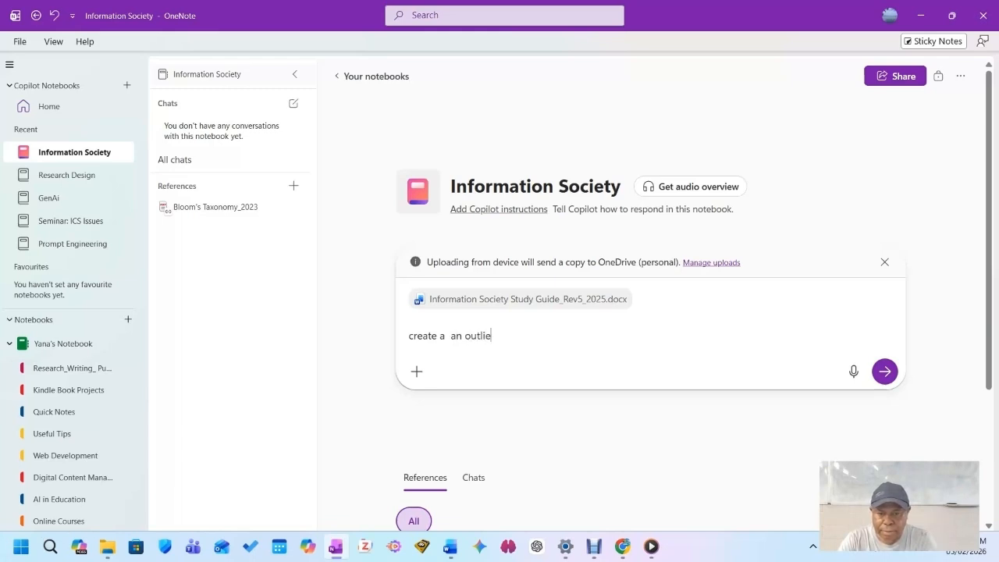
type("ne")
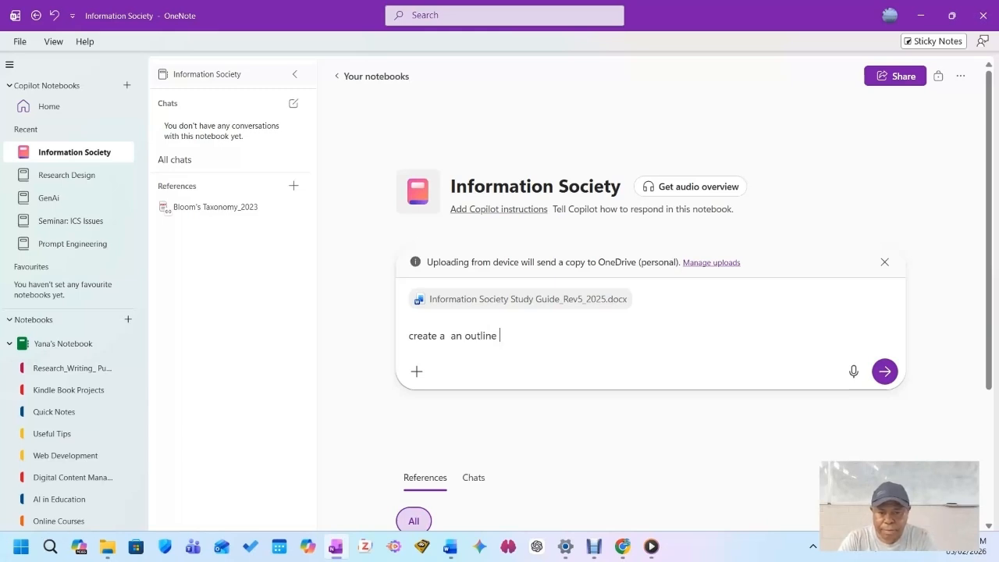
type(" that")
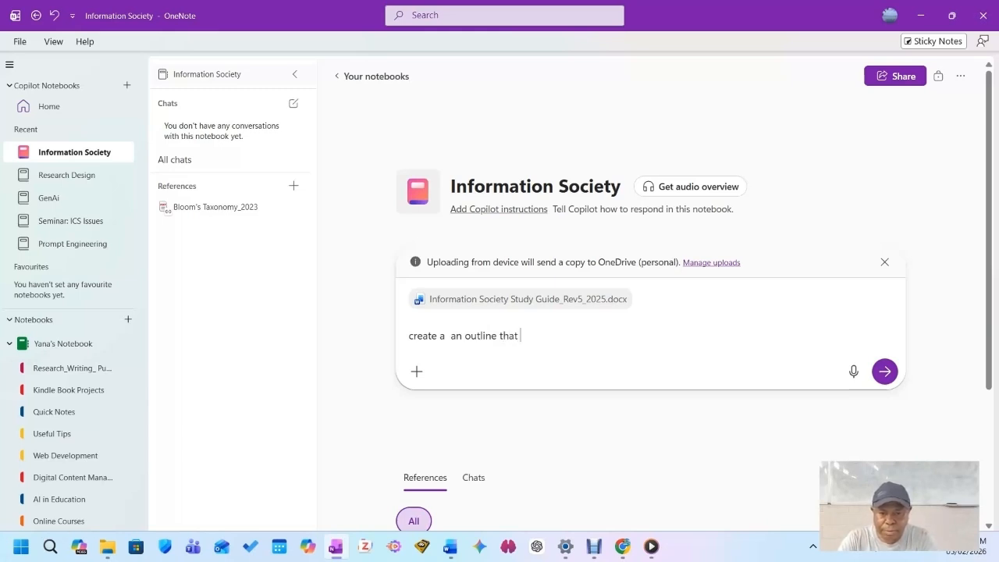
type(" contain main p")
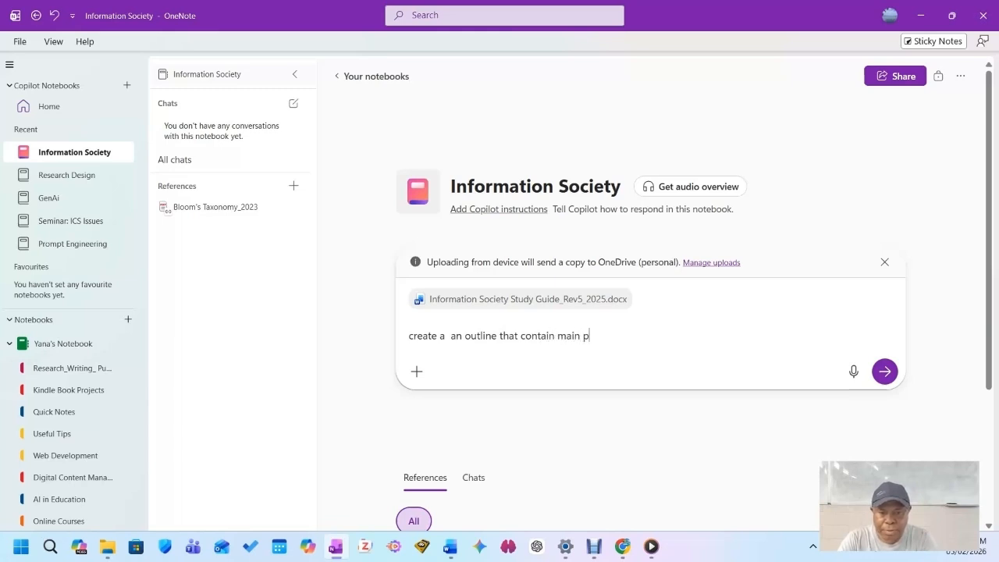
type("oints")
type("and topics from ")
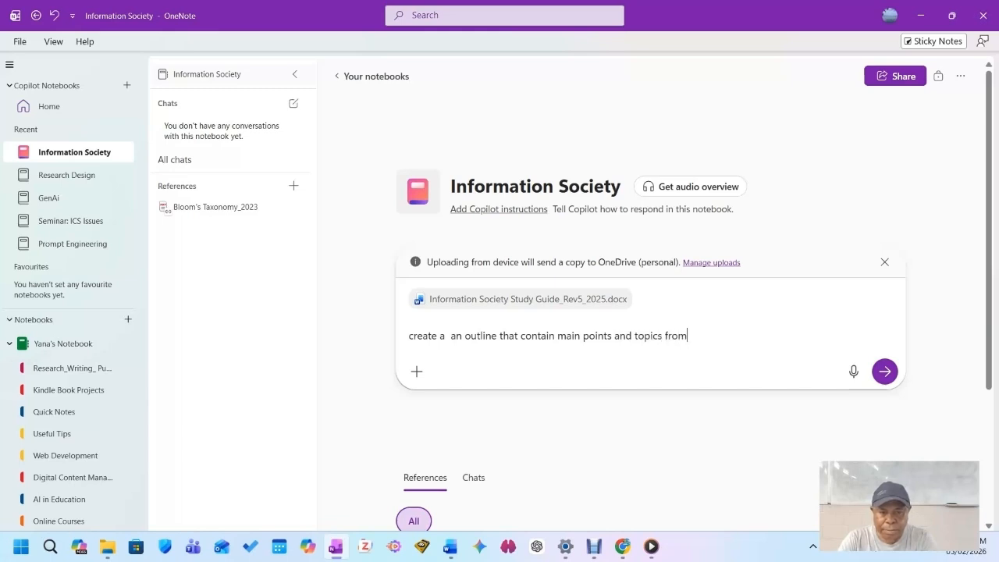
type("Unit 1")
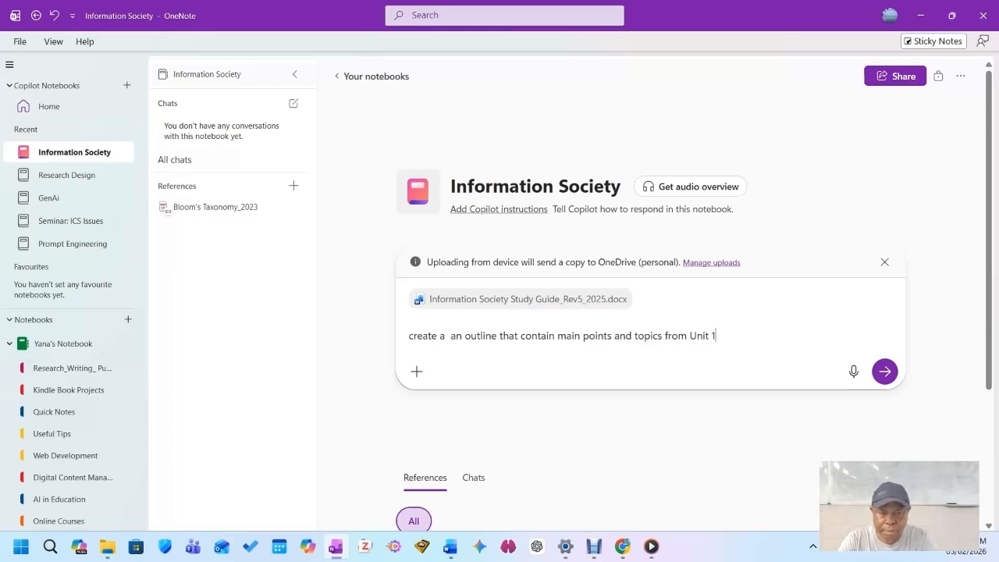
Extend the outline request with its purpose: "to be used for my lecture presentation"
type(" to")
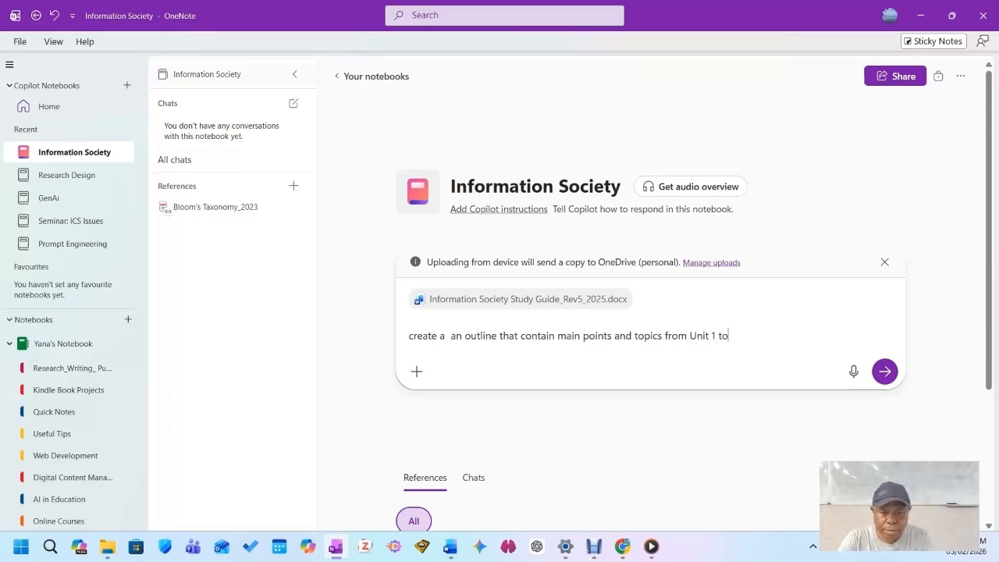
type(" be used")
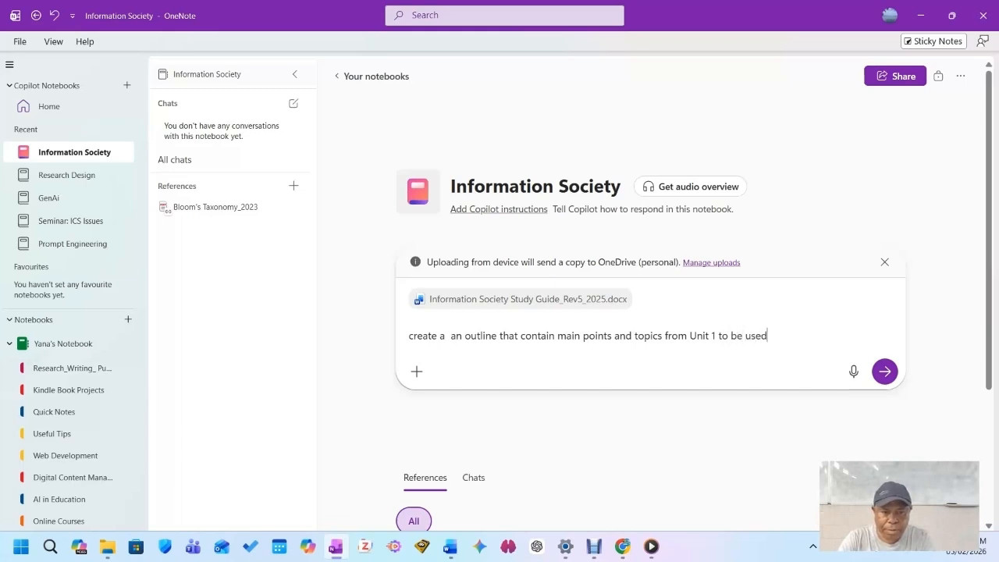
type(" for my")
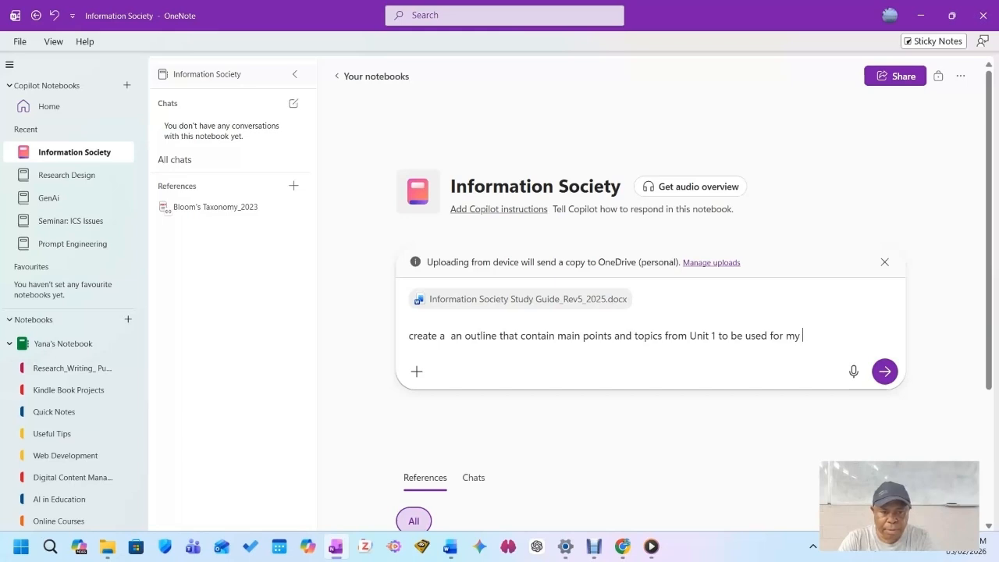
type(" lecture")
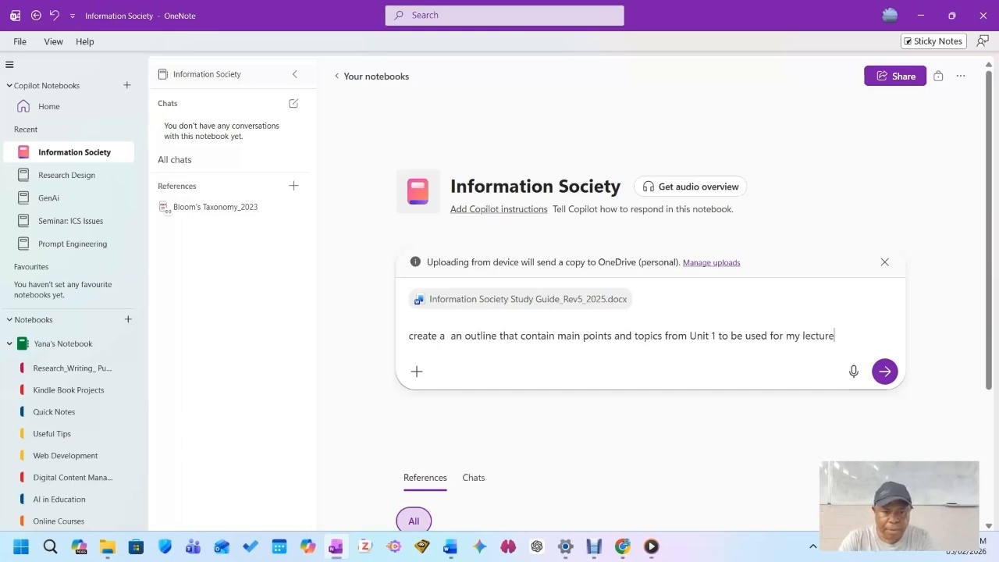
type(" preset")
key("BackSpace")
type("n")
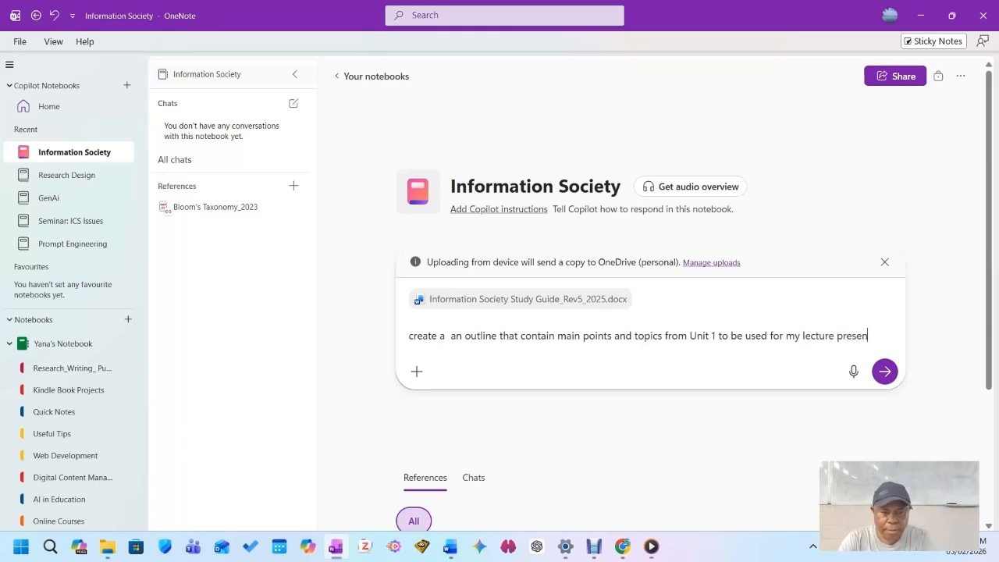
type("tation")
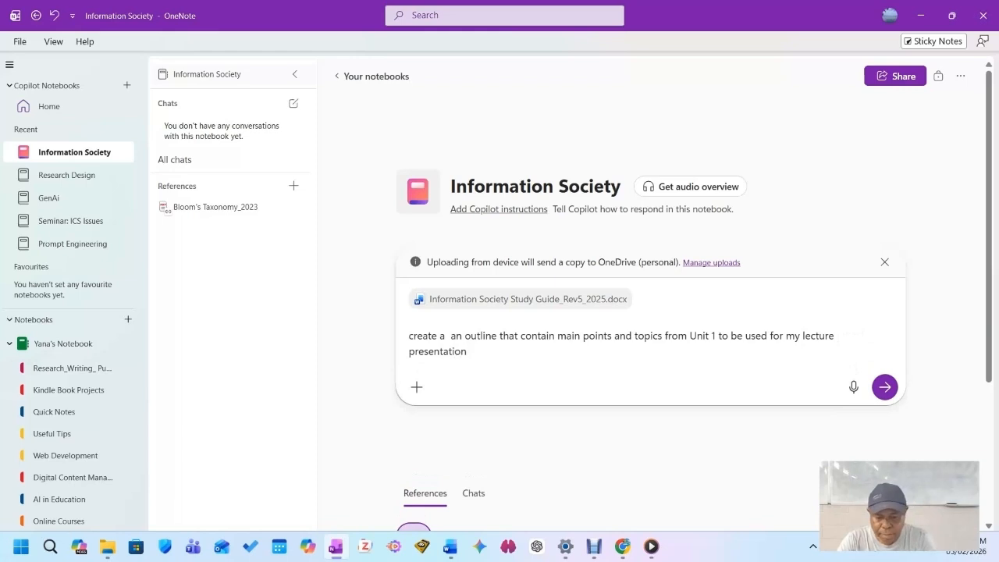
Finish the prompt with the instruction "Use bullet points to list the main points." and submit it to Copilot
type(". Use ")
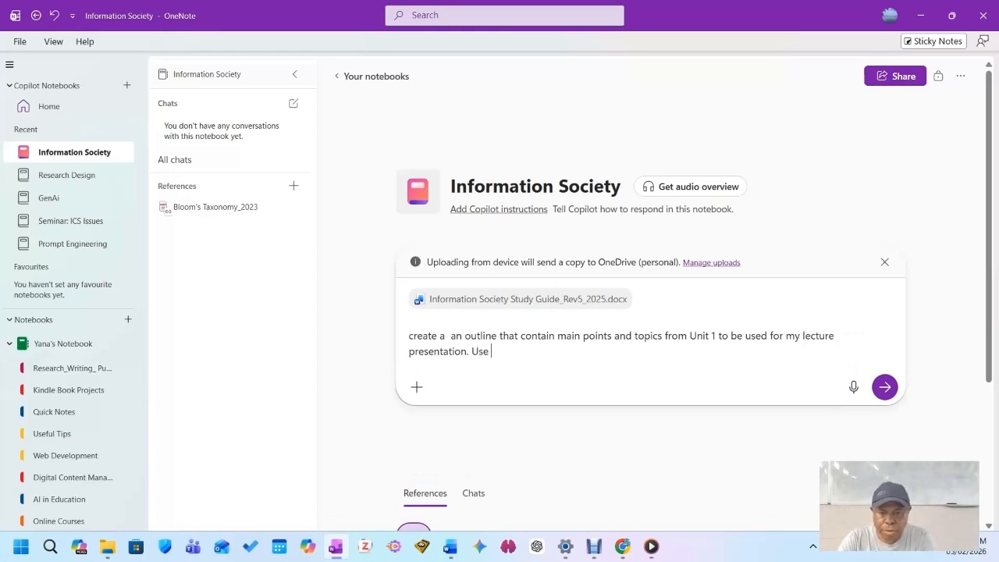
type("bullet points to list")
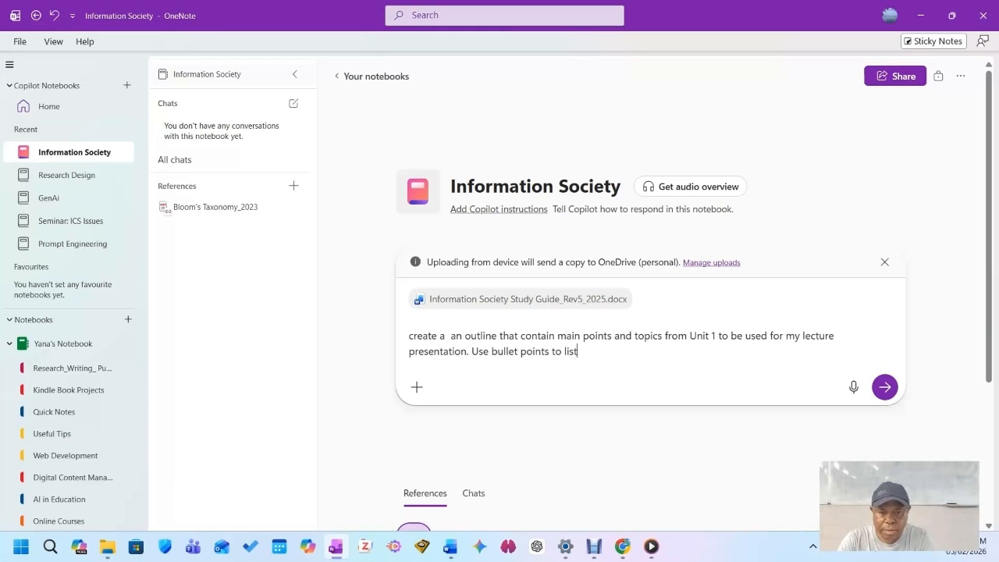
type(" the main points")
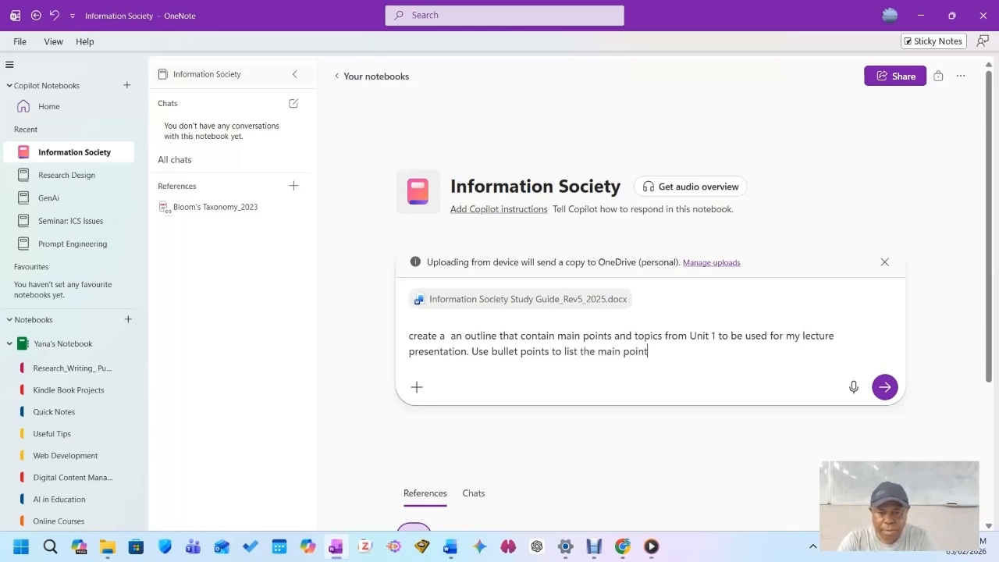
type(".")
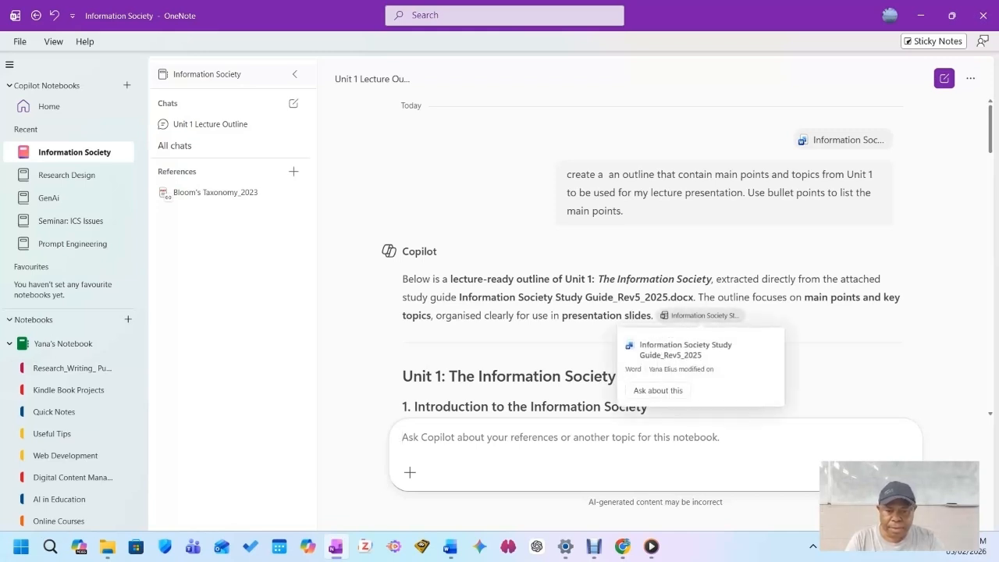
Examine Copilot's Unit 1 lecture outline from its introduction through the unit summary to the follow-up suggestions at the end
scroll(652, 257, "down", 3)
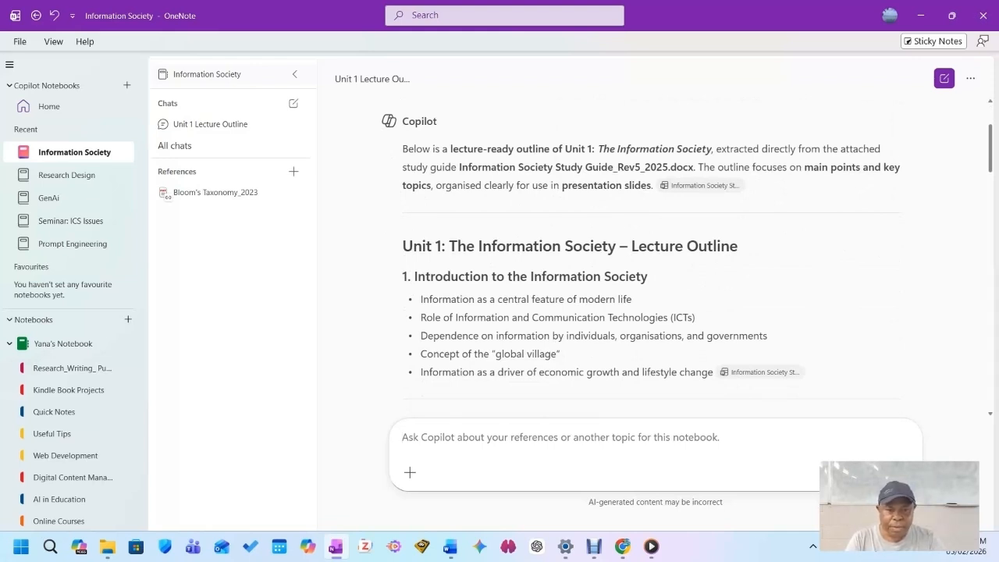
scroll(651, 258, "down", 3)
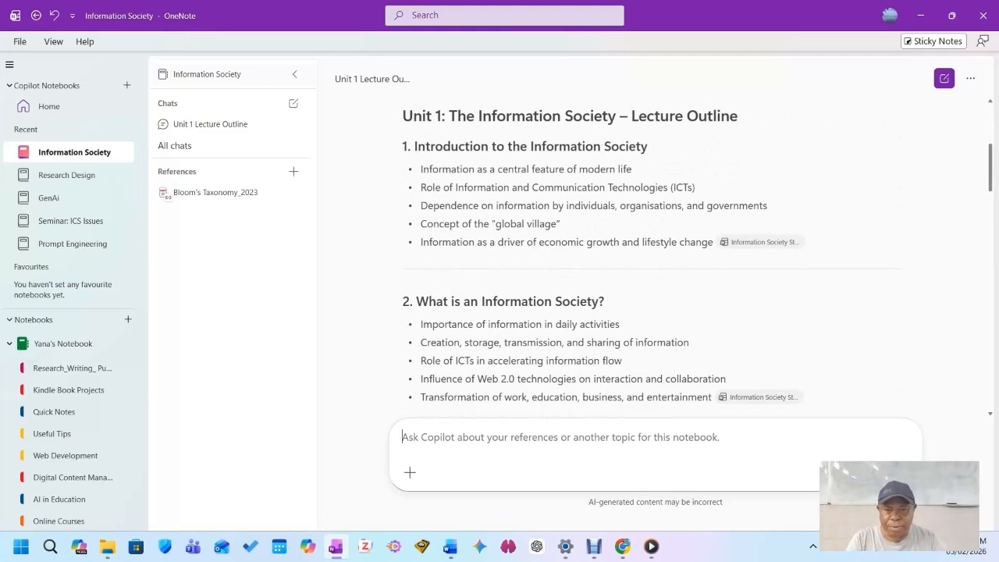
scroll(652, 258, "down", 3)
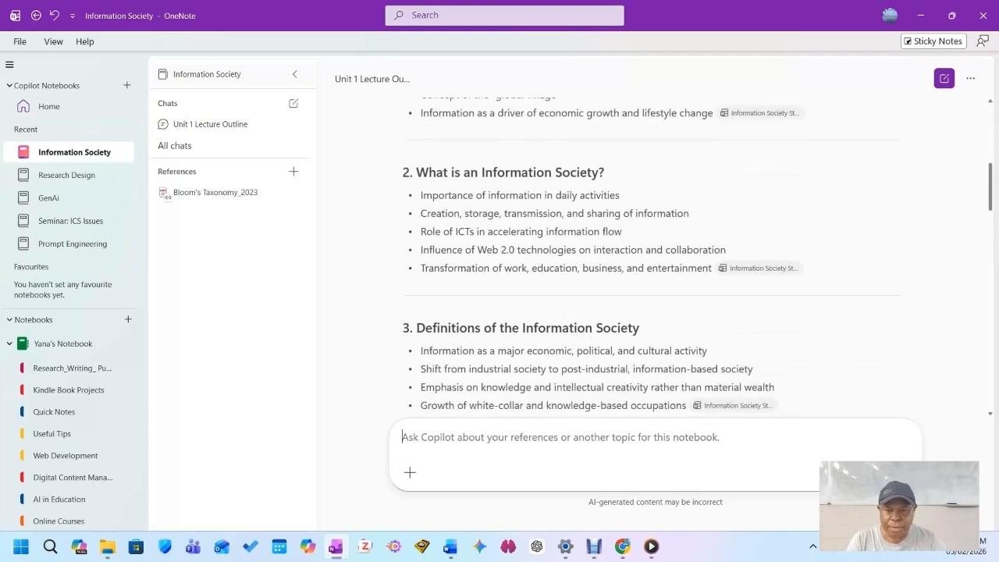
scroll(652, 258, "down", 2)
scroll(652, 258, "up", 5)
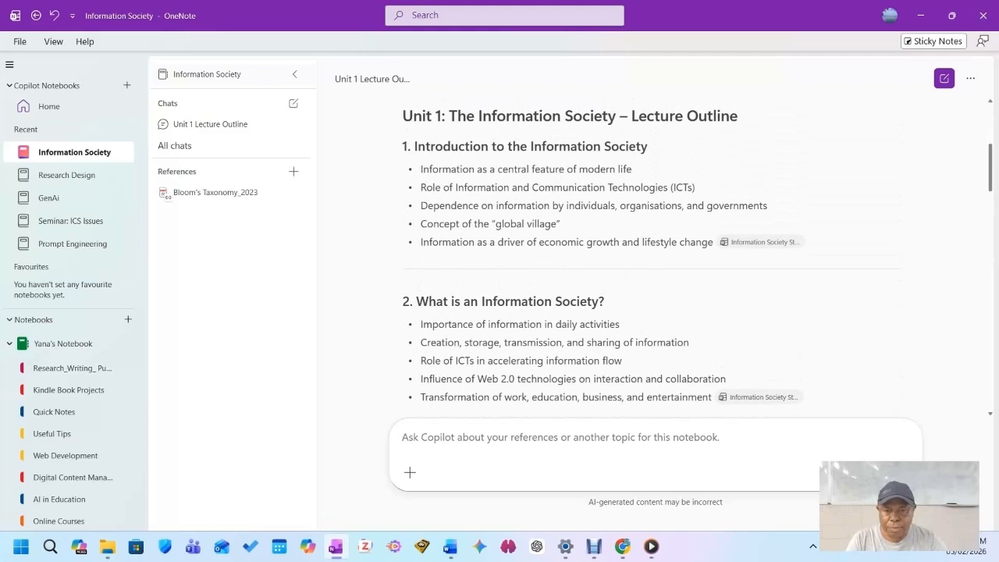
scroll(651, 257, "down", 3)
scroll(652, 258, "down", 5)
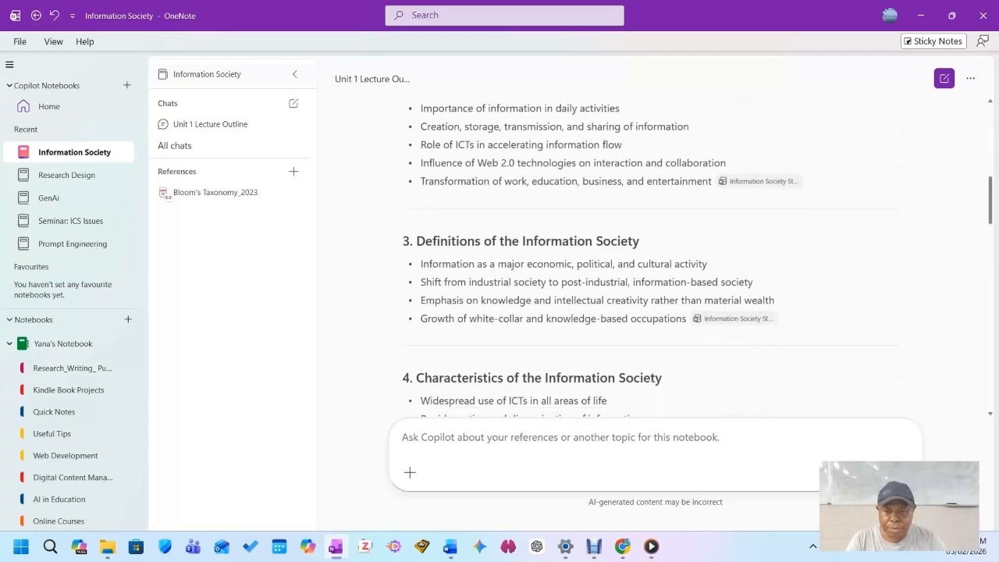
scroll(651, 264, "down", 5)
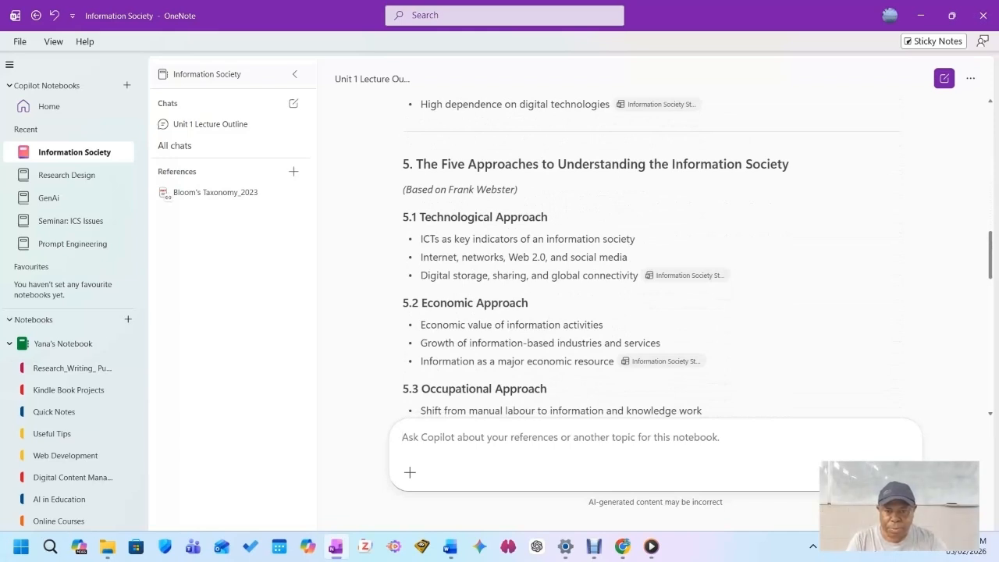
scroll(651, 258, "down", 3)
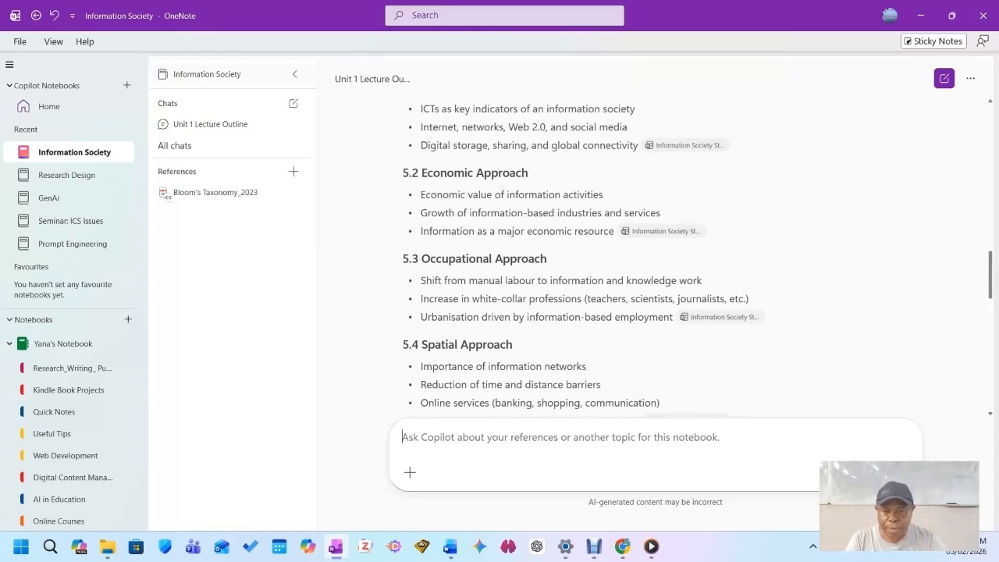
scroll(651, 257, "down", 2)
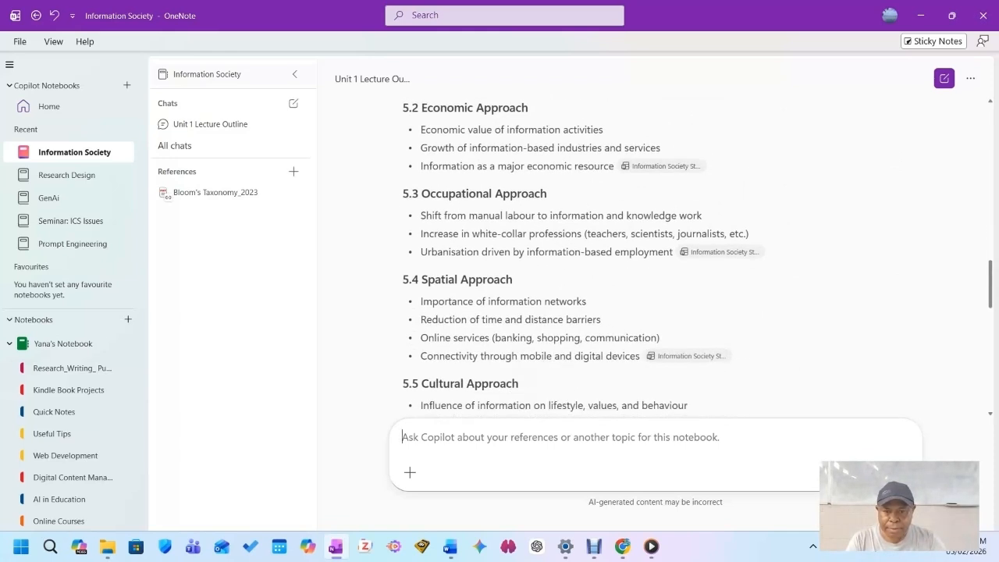
scroll(651, 258, "down", 3)
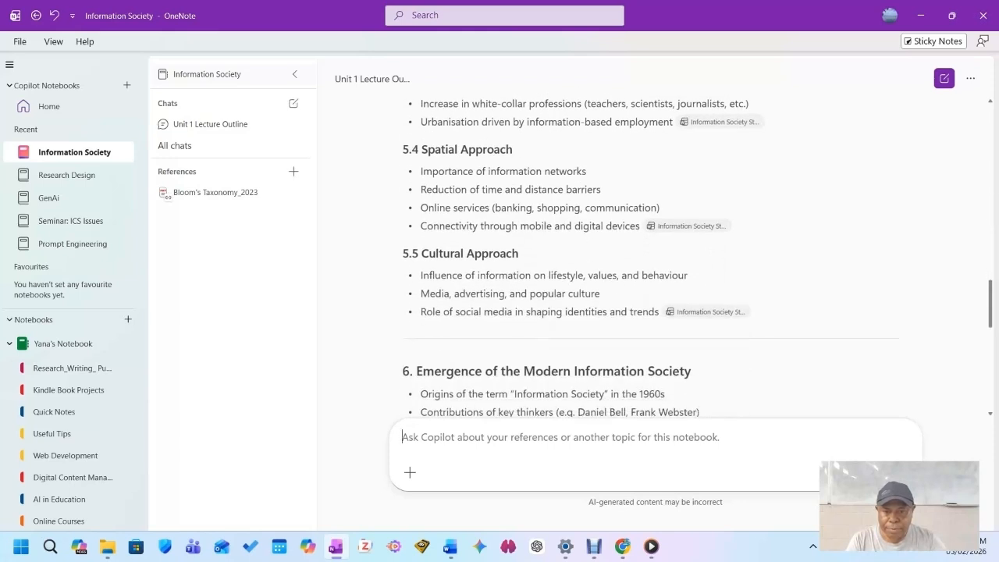
scroll(651, 258, "down", 2)
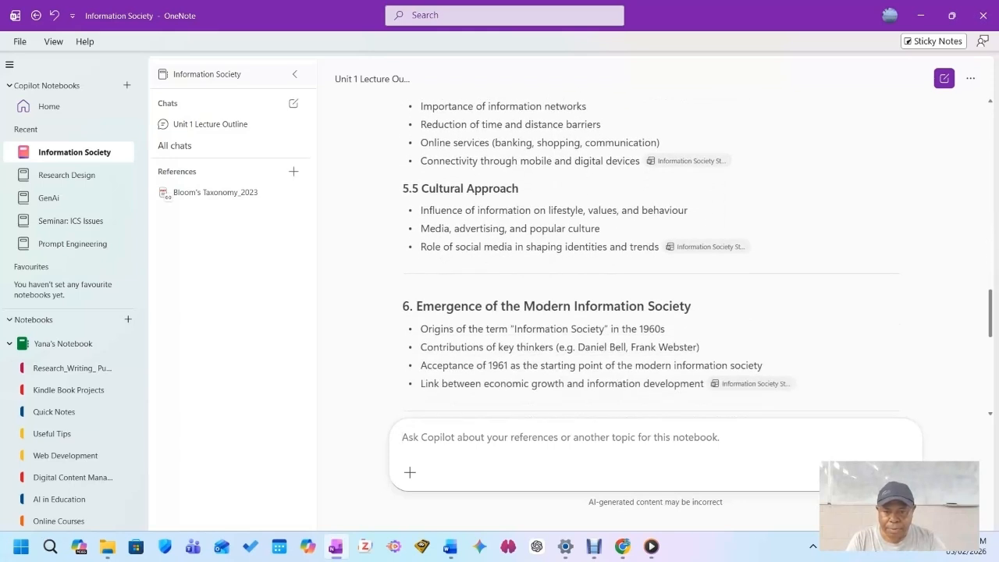
scroll(651, 258, "down", 5)
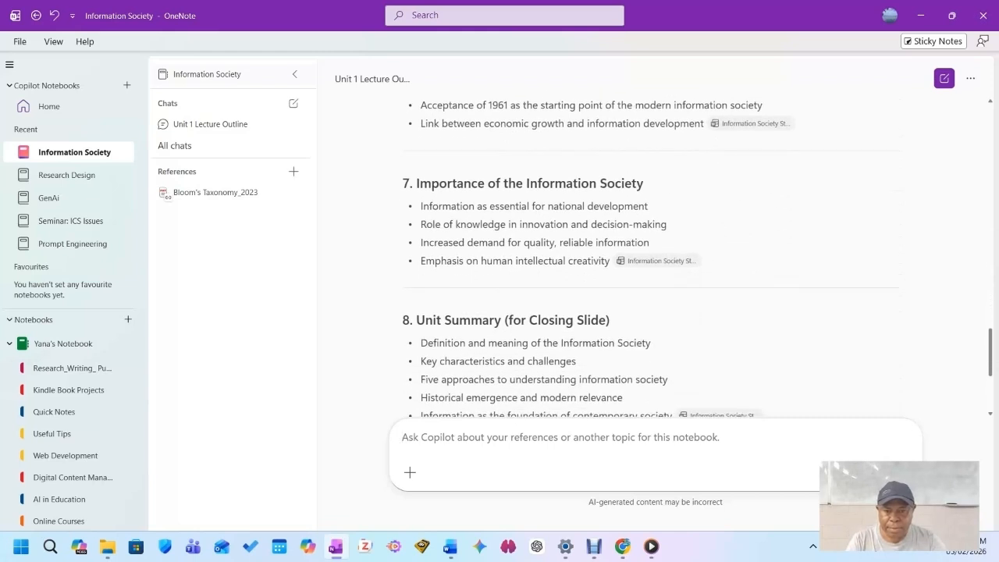
scroll(651, 258, "down", 5)
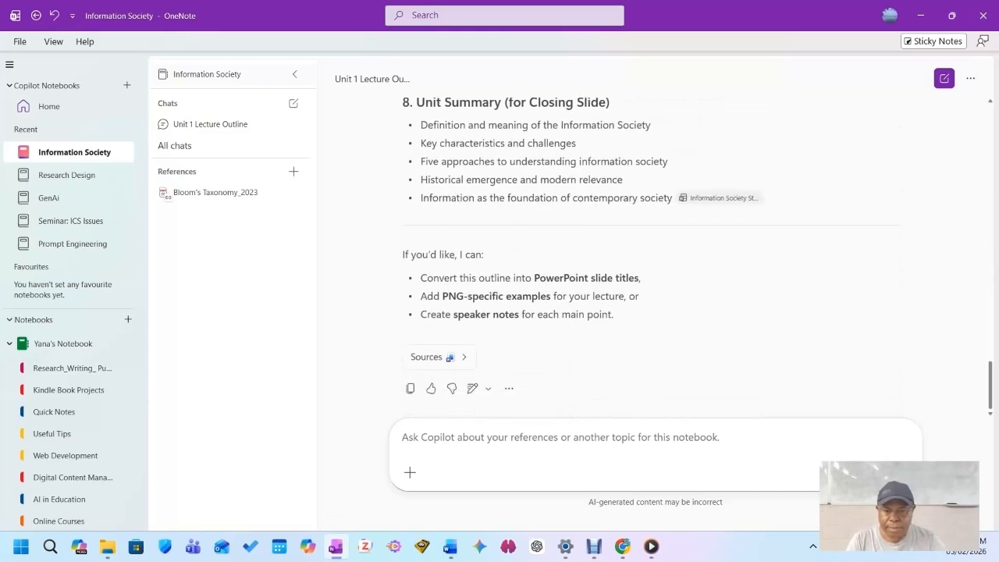
scroll(651, 258, "up", 4)
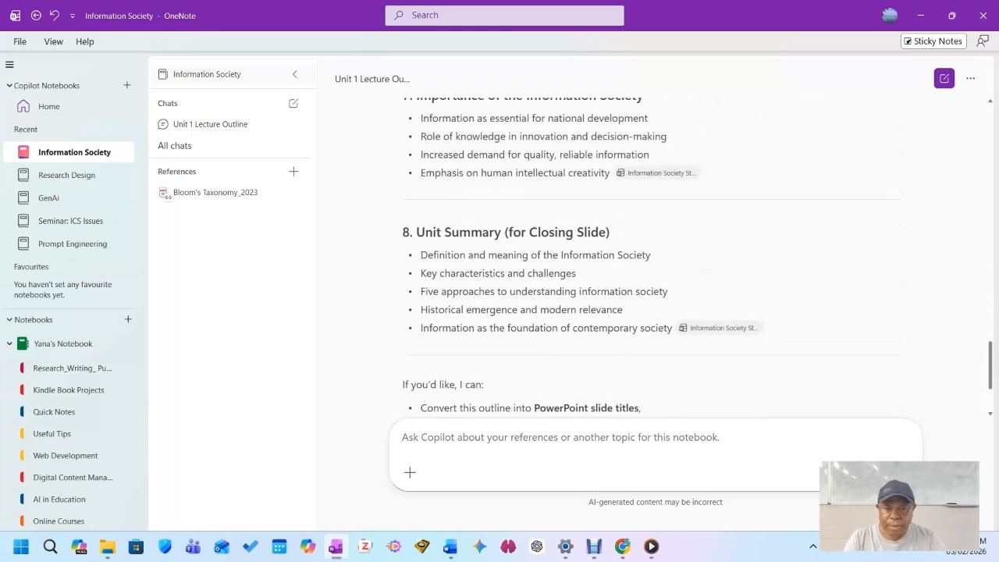
scroll(651, 258, "up", 1)
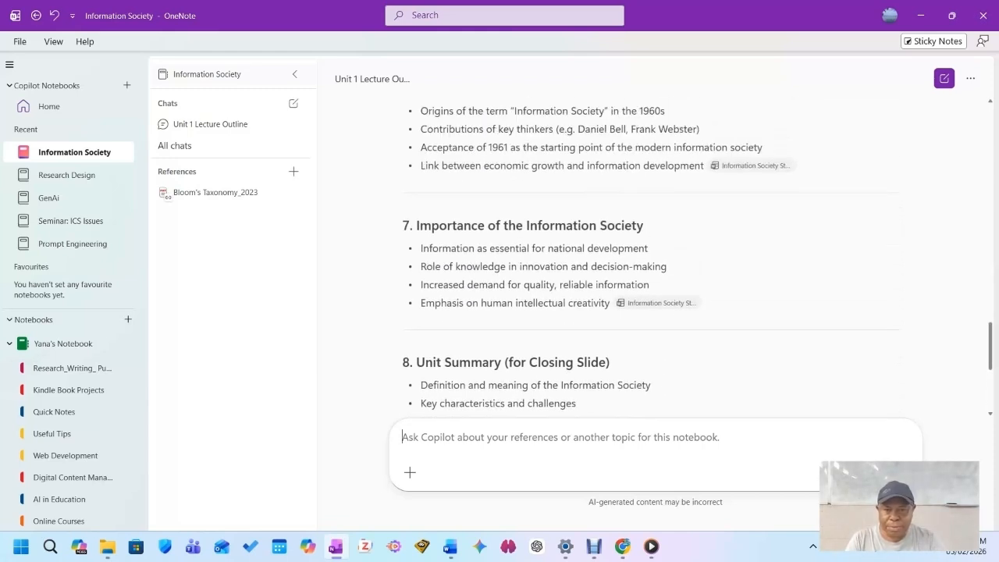
scroll(651, 258, "down", 3)
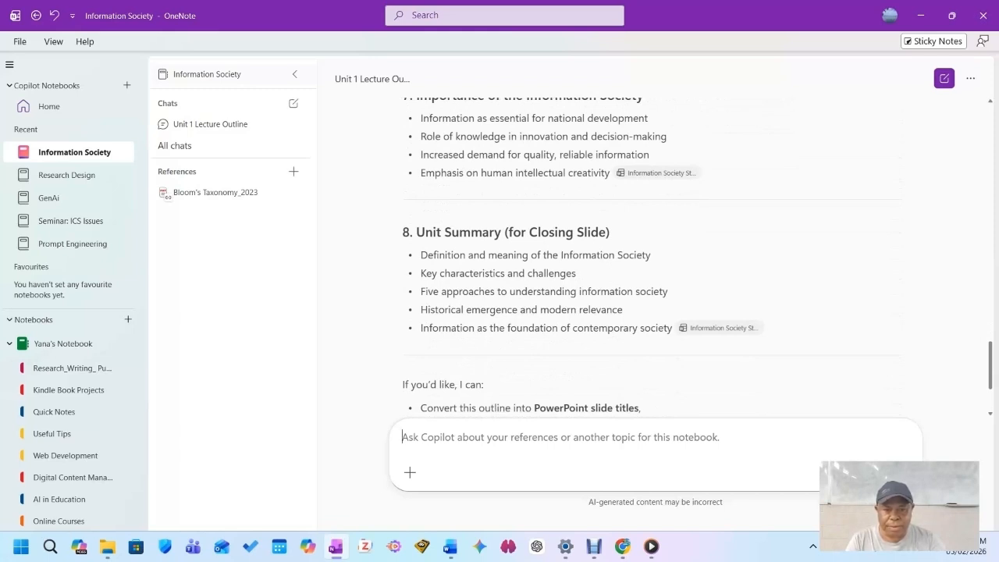
scroll(651, 258, "down", 3)
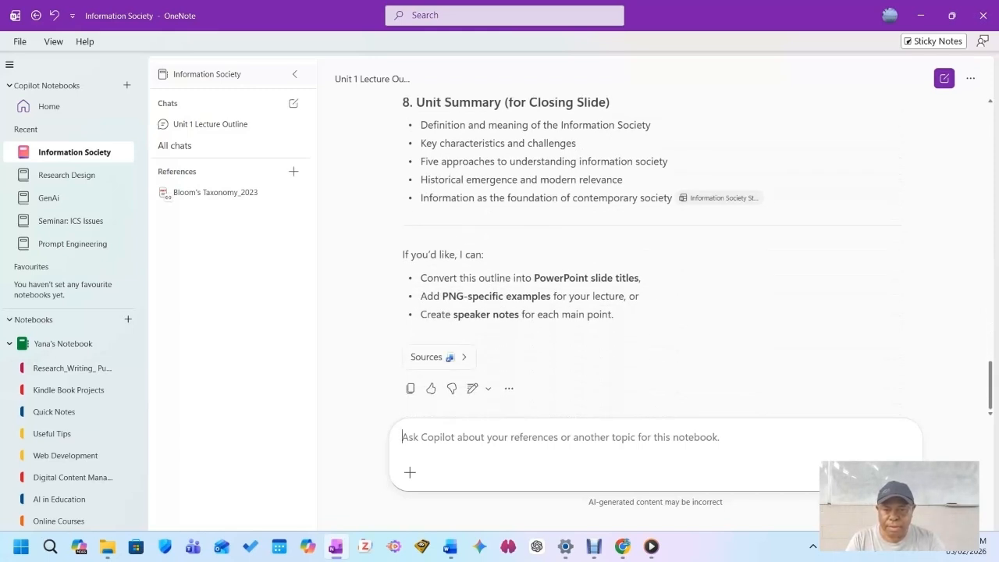
Ask Copilot to "Export the content outline to PowerPoint." in the Unit 1 lecture outline chat
scroll(651, 258, "up", 3)
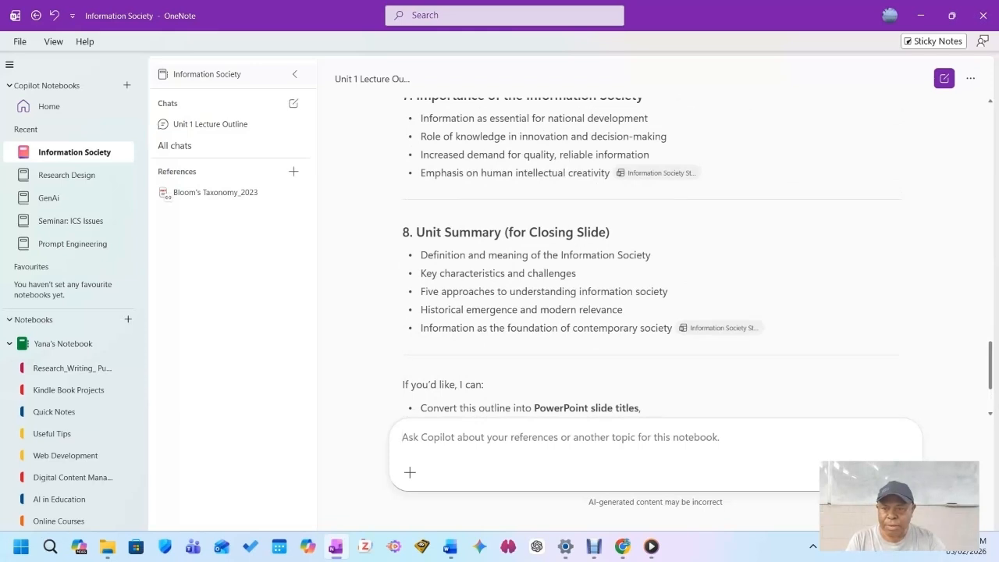
scroll(651, 257, "up", 3)
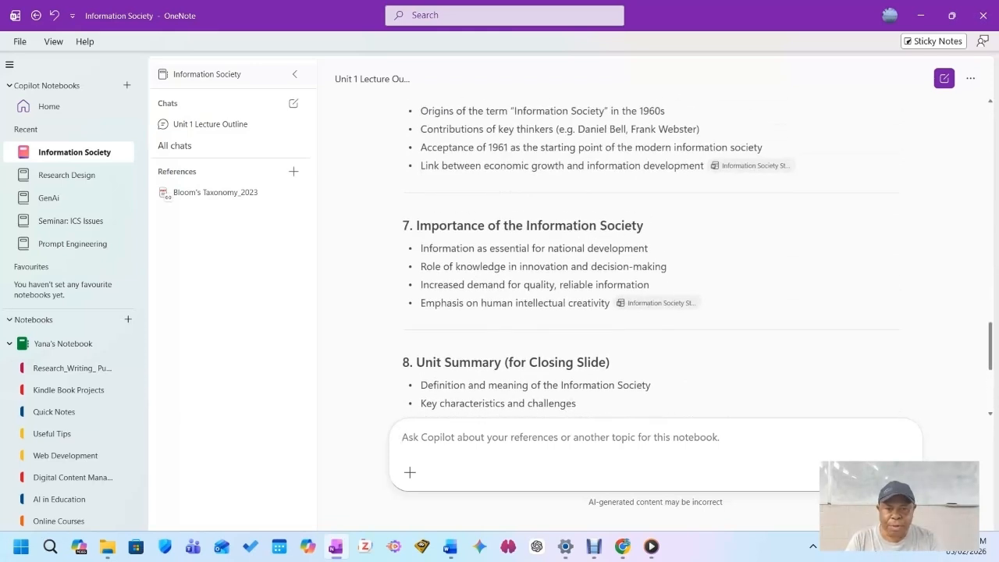
scroll(703, 263, "down", 5)
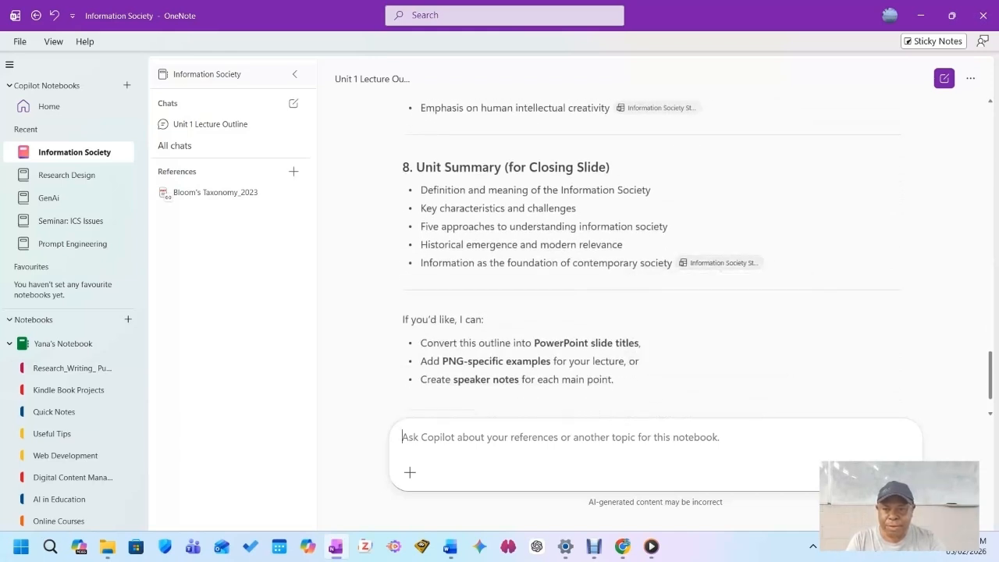
scroll(651, 234, "down", 2)
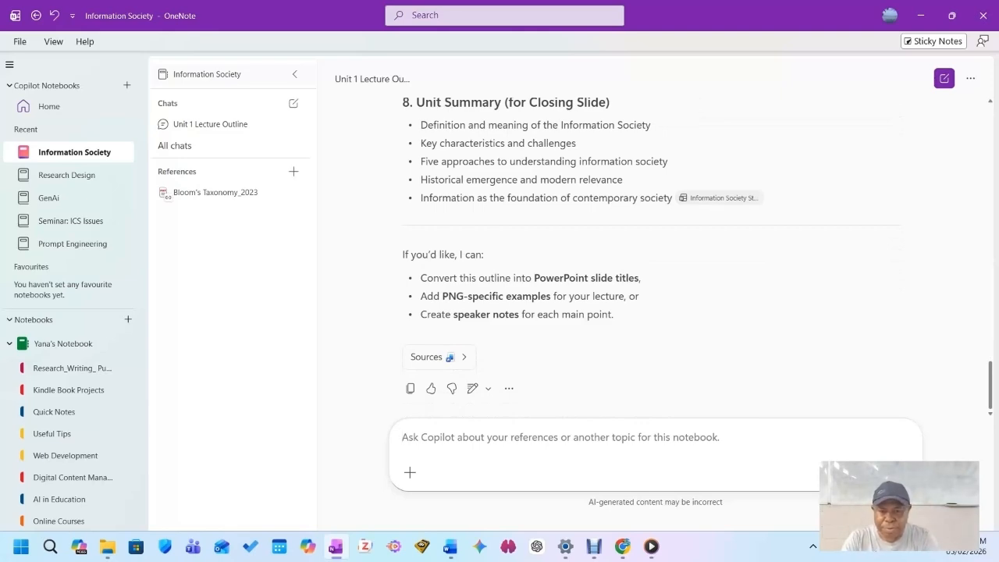
type("Export the ")
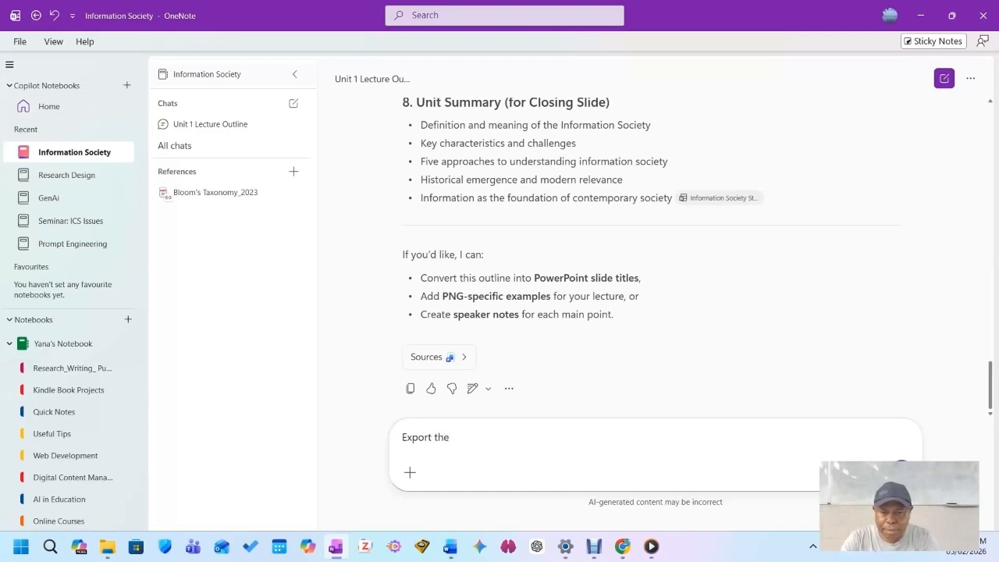
type("content outloi")
key("BackSpace")
key("BackSpace")
type("ine to POw")
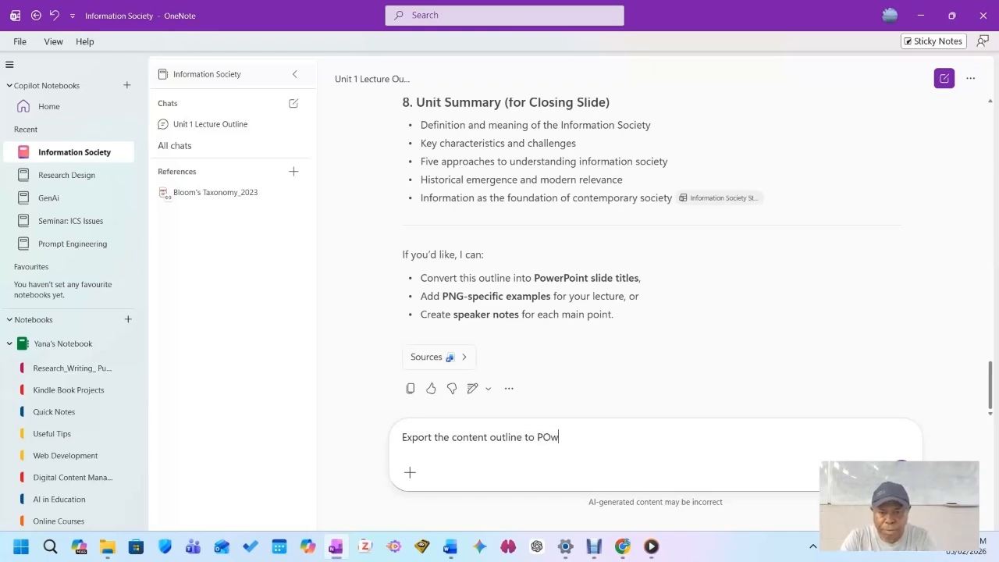
key("BackSpace")
key("BackSpace")
type("o")
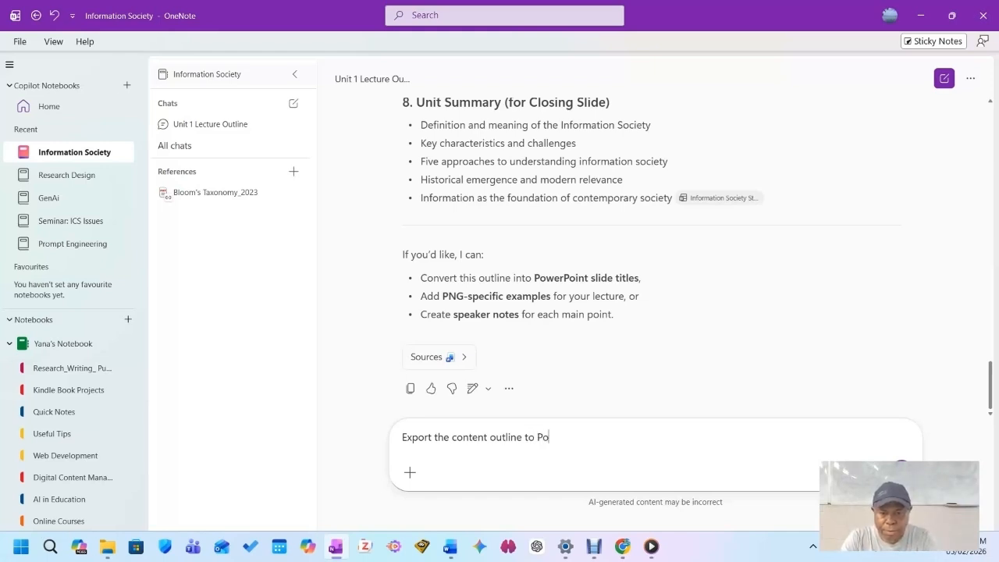
type("werPoint")
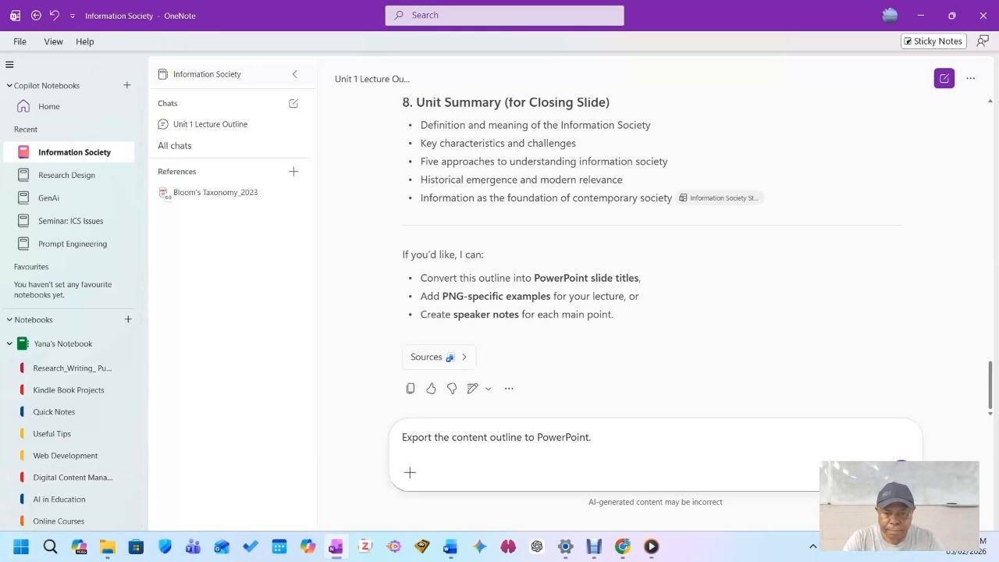
key("Return")
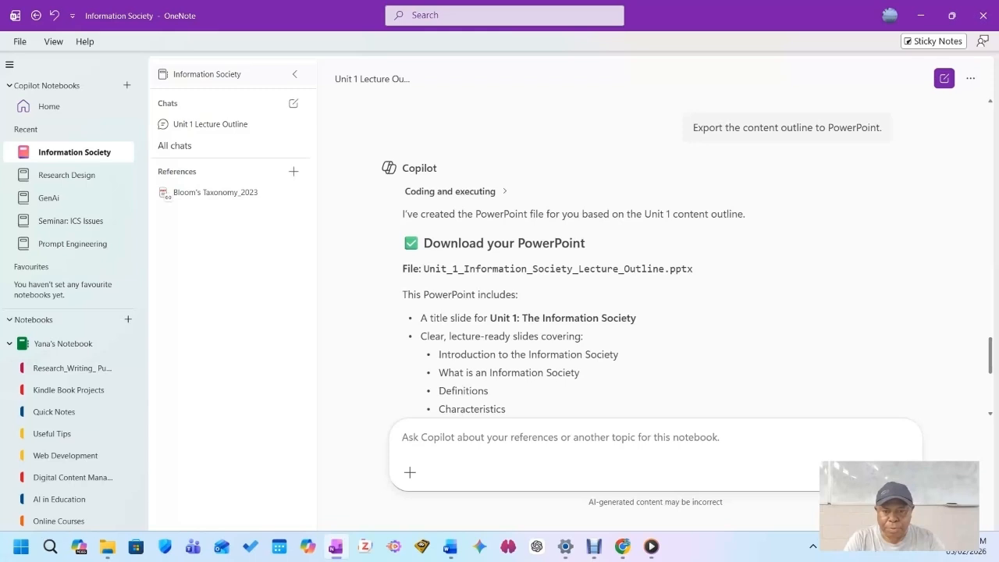
Examine Copilot's PowerPoint export response, from the download file entry and slide list to the customisation suggestions
scroll(632, 257, "down", 1)
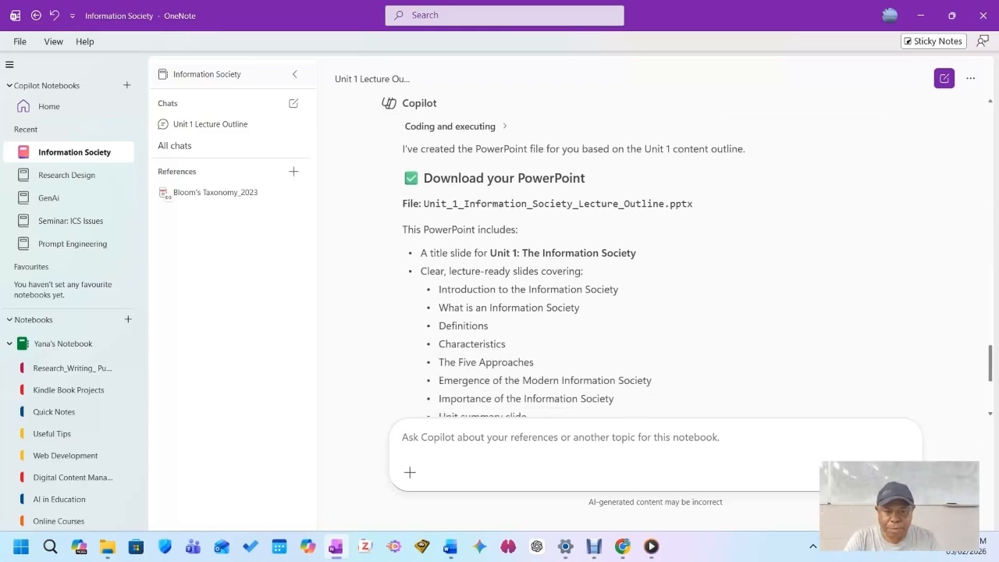
scroll(632, 257, "down", 4)
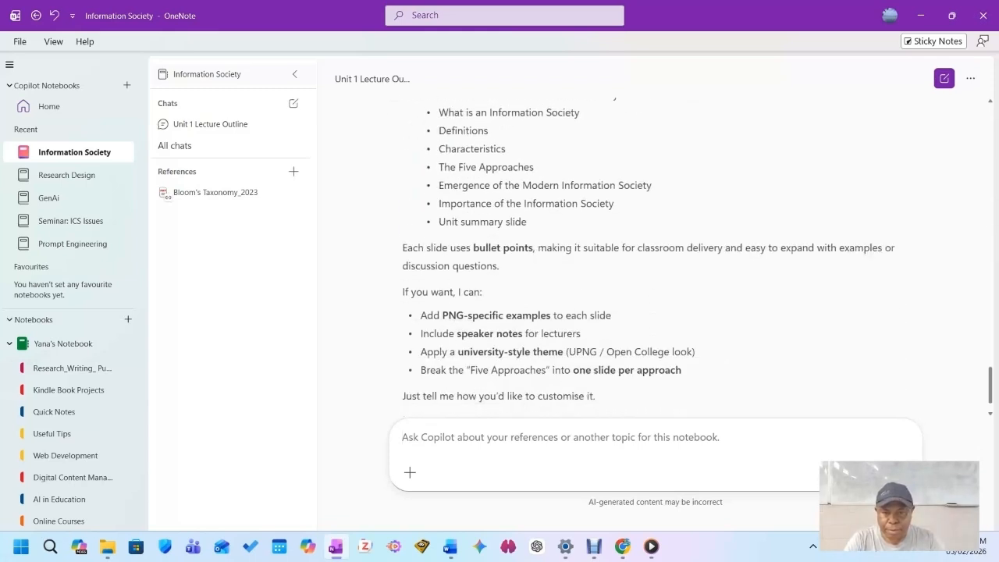
scroll(631, 258, "up", 7)
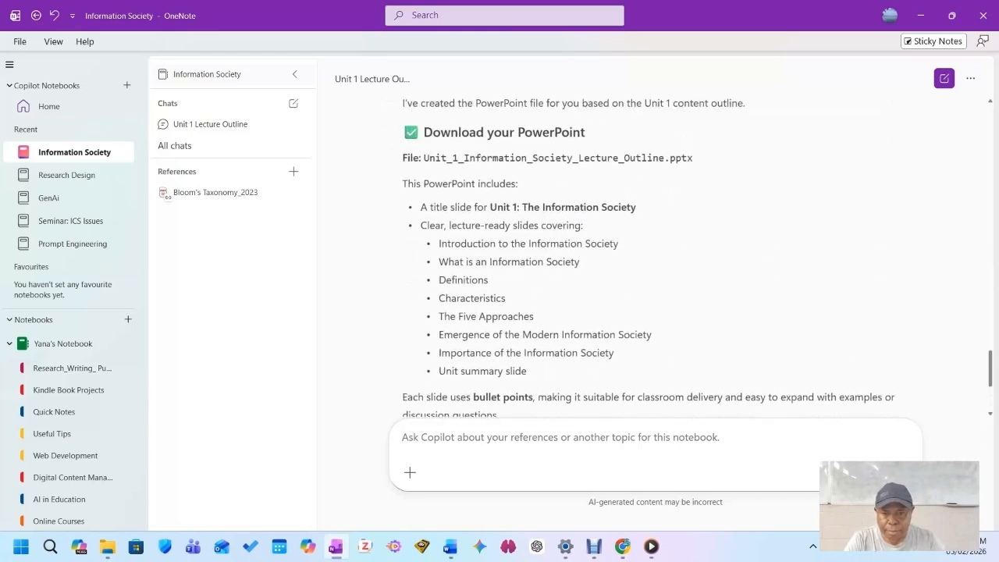
scroll(632, 258, "down", 2)
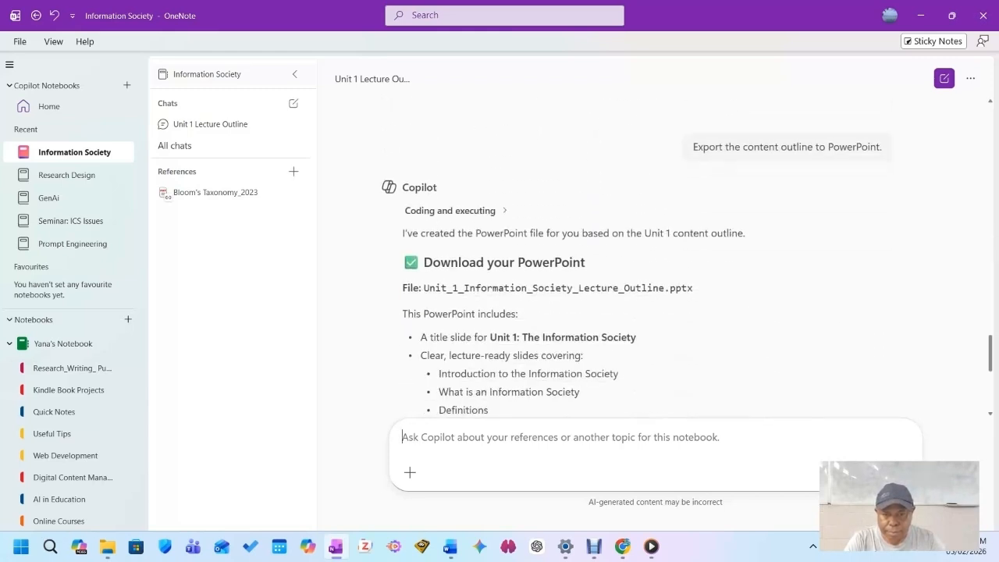
scroll(687, 272, "down", 1)
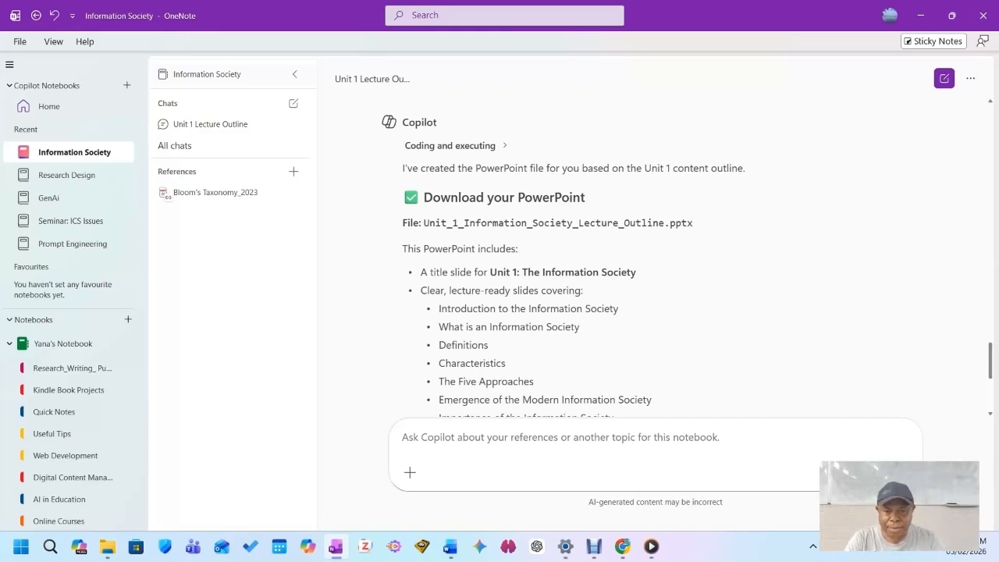
scroll(655, 258, "down", 4)
scroll(656, 258, "up", 2)
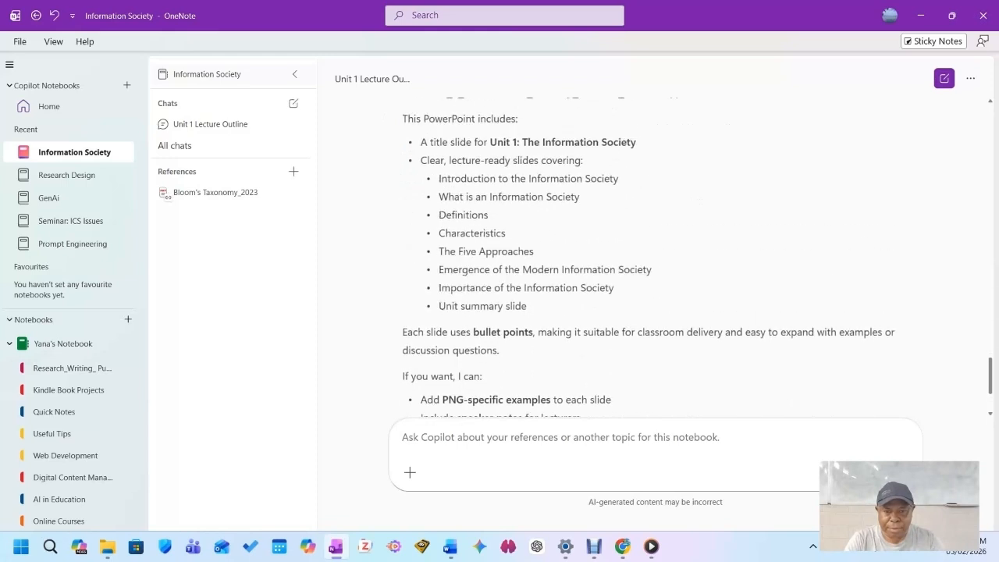
scroll(656, 258, "up", 2)
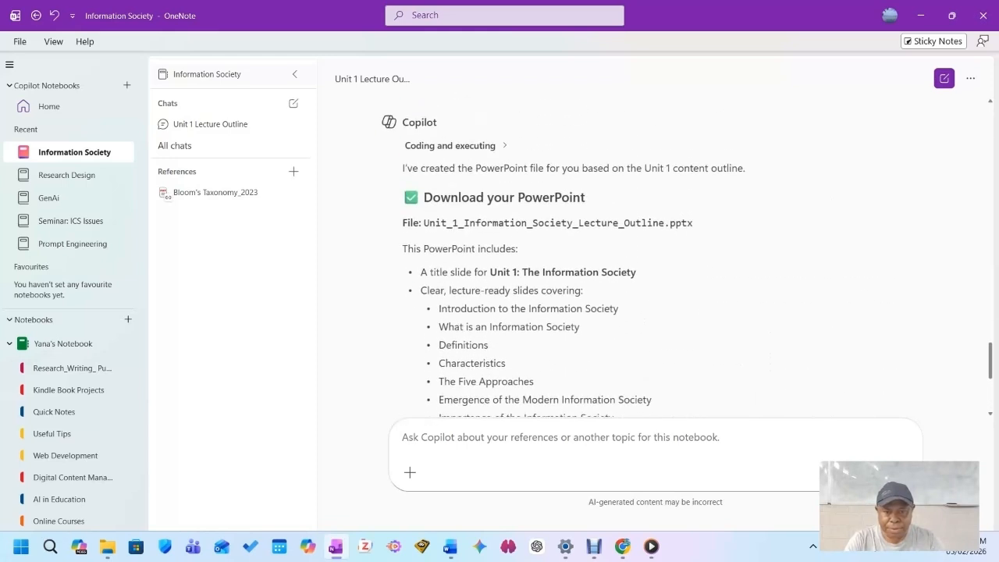
scroll(655, 258, "down", 4)
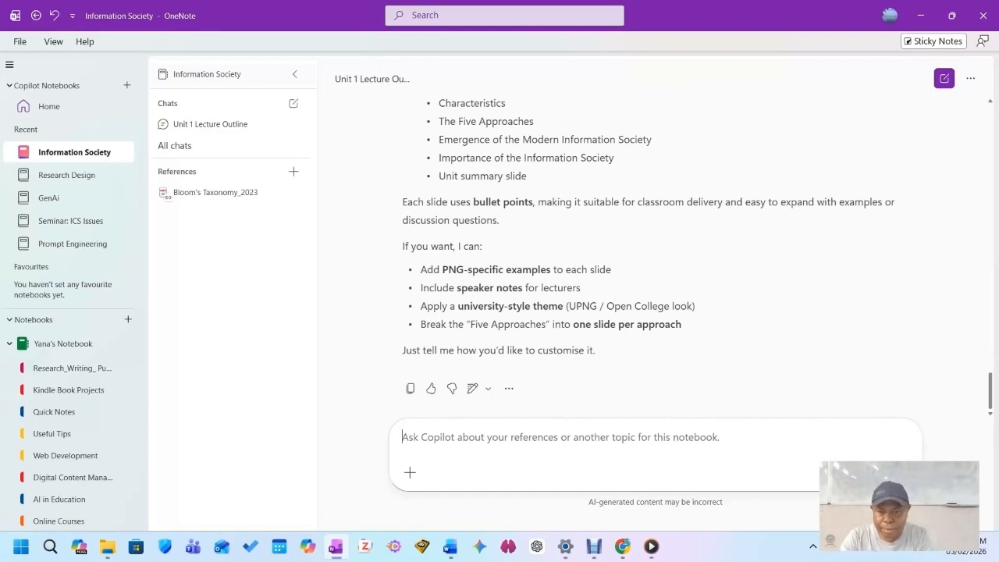
Send Copilot the follow-up message "The link is not working. Check and fix it."
type("The")
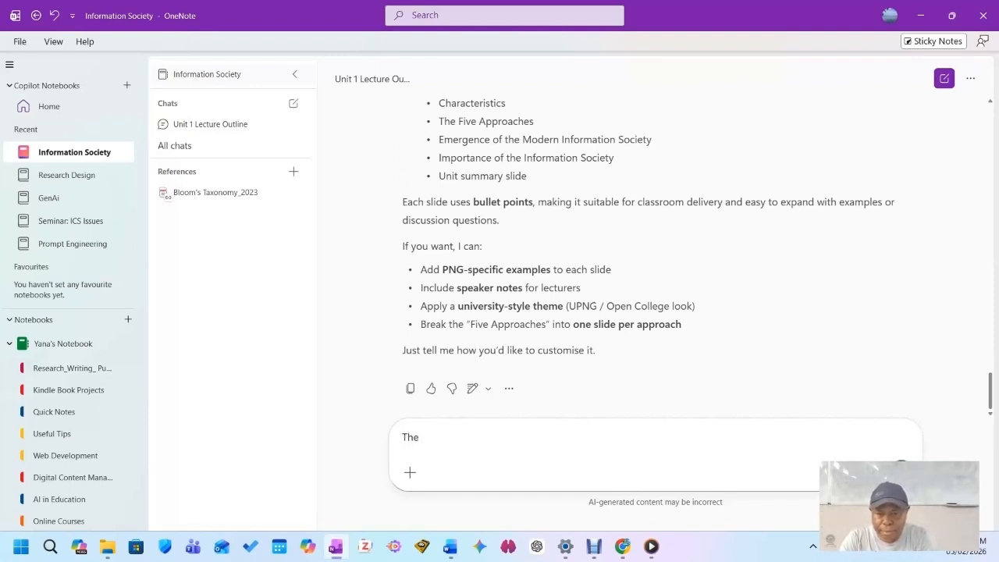
type(" link is not ")
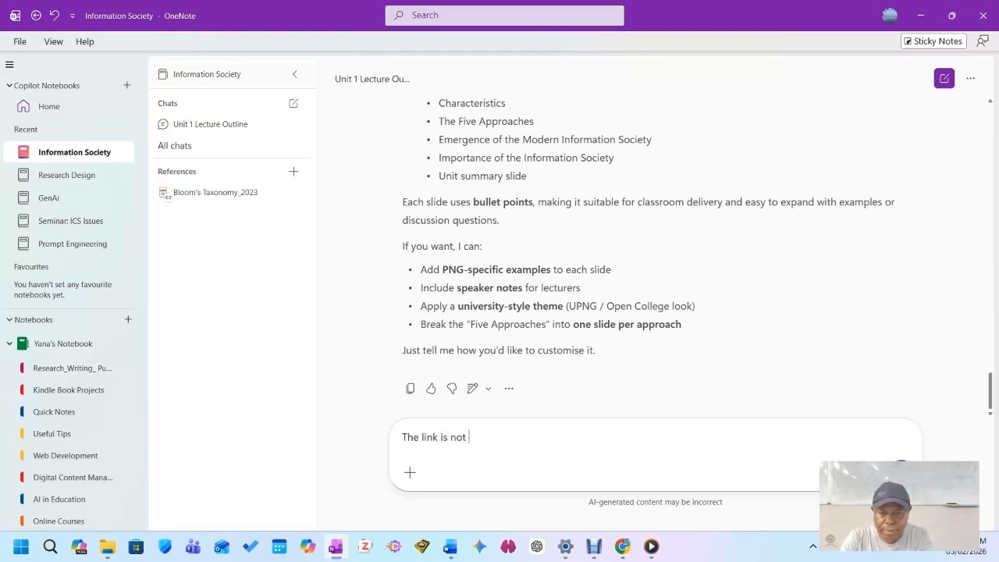
type("working")
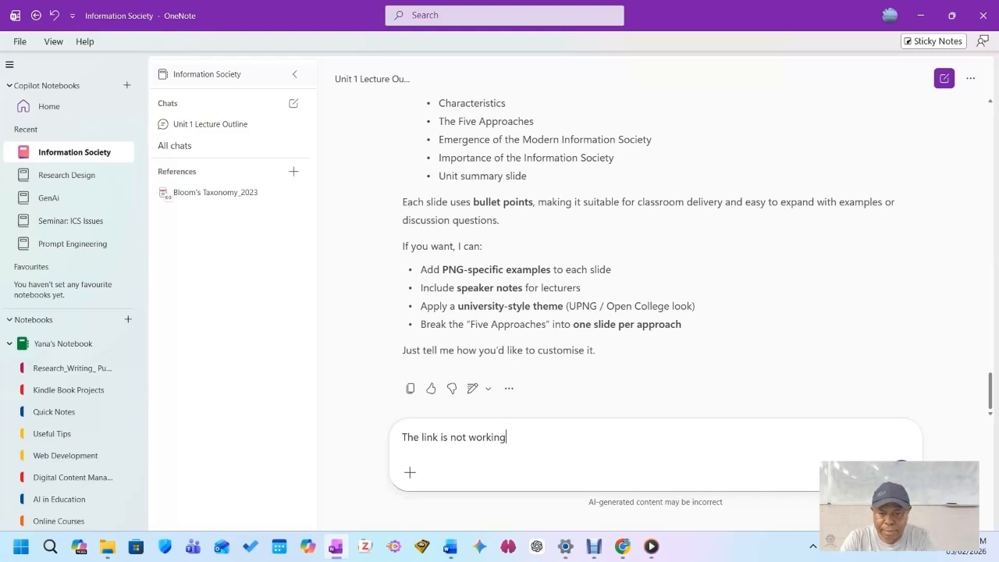
type(".")
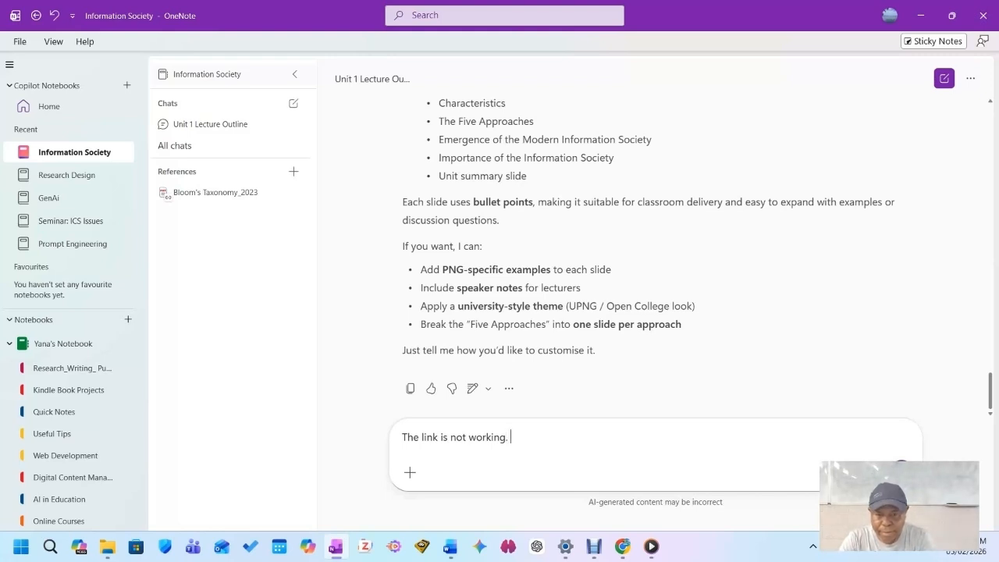
type(" Check ")
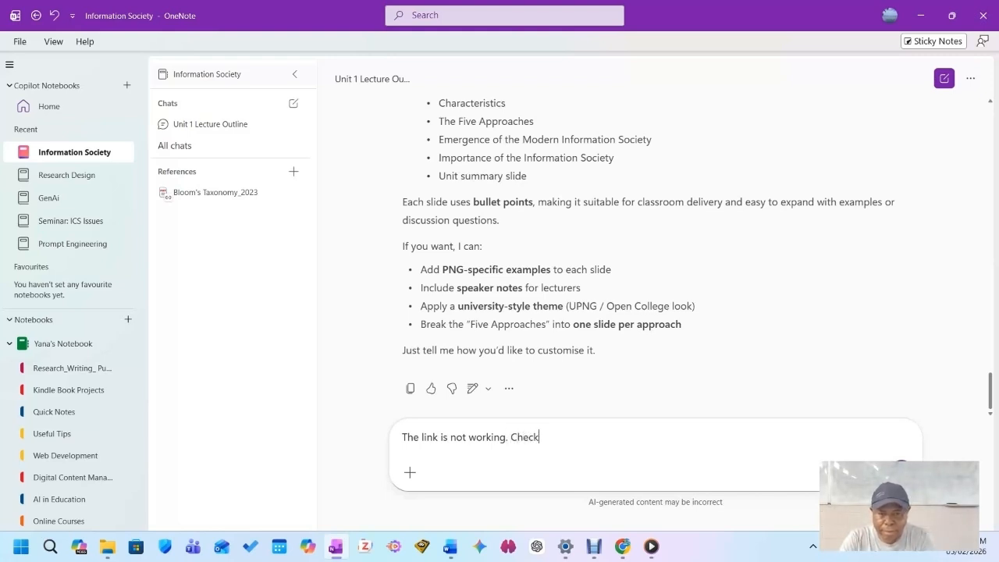
type("and f")
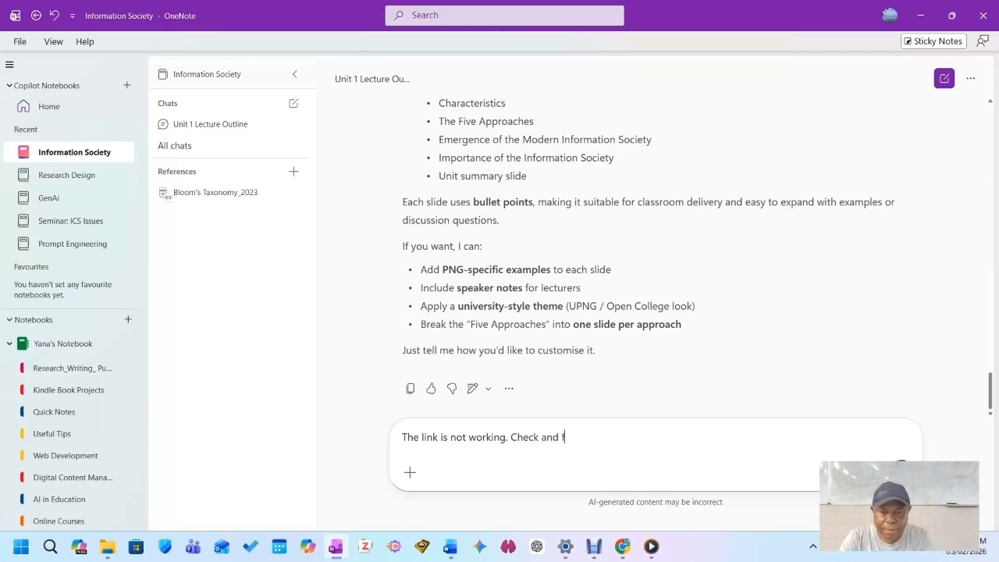
type("ix it.")
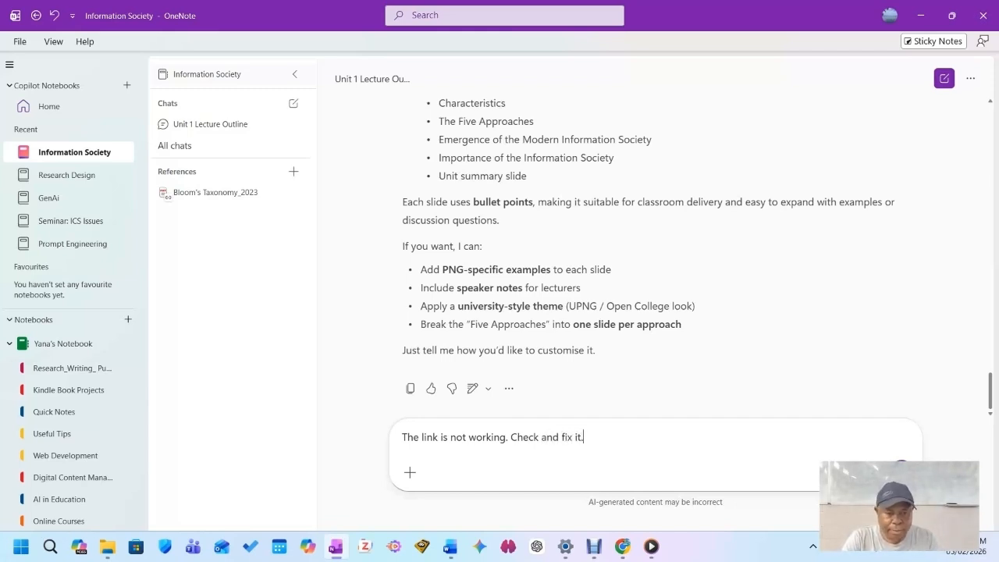
key("Return")
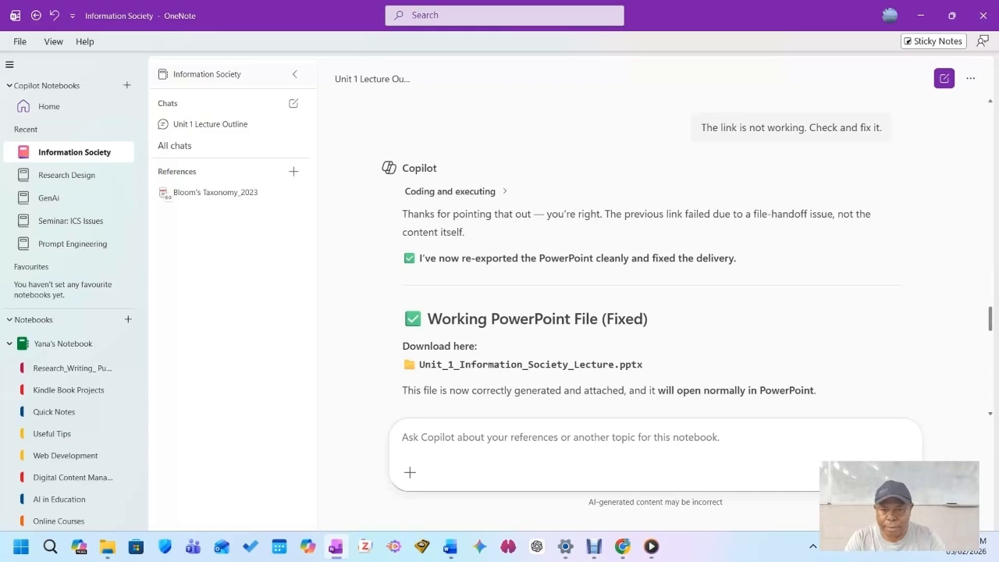
Examine Copilot's re-export response, including the download file entry, the slide-by-slide contents and the optional improvements
scroll(656, 257, "down", 1)
scroll(655, 258, "down", 3)
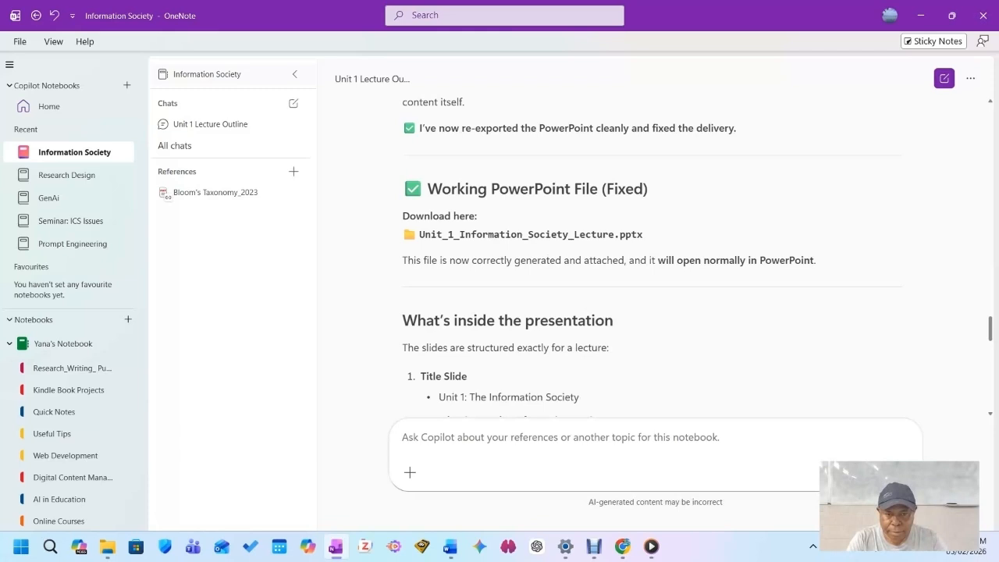
scroll(652, 257, "down", 5)
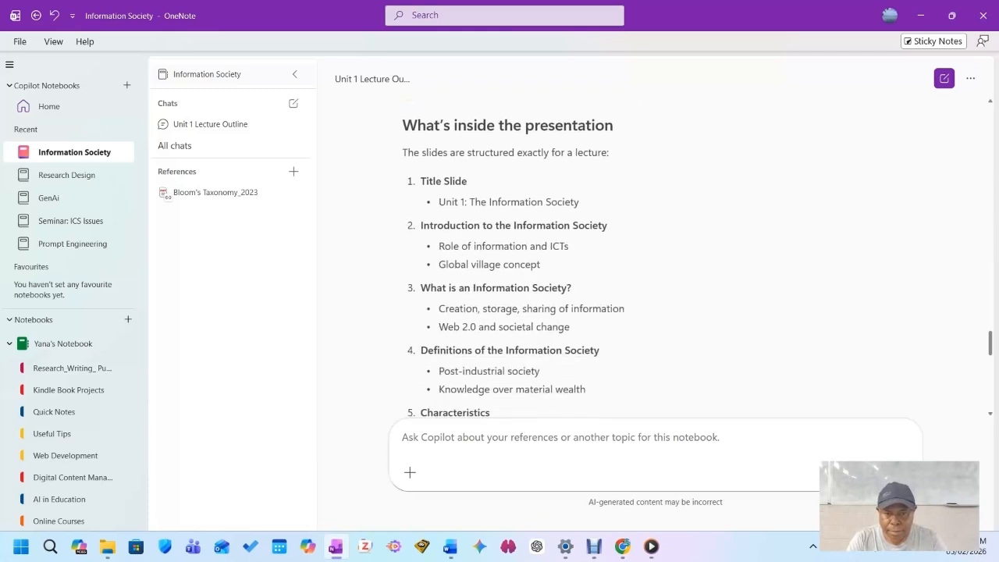
scroll(652, 257, "down", 3)
scroll(652, 257, "up", 6)
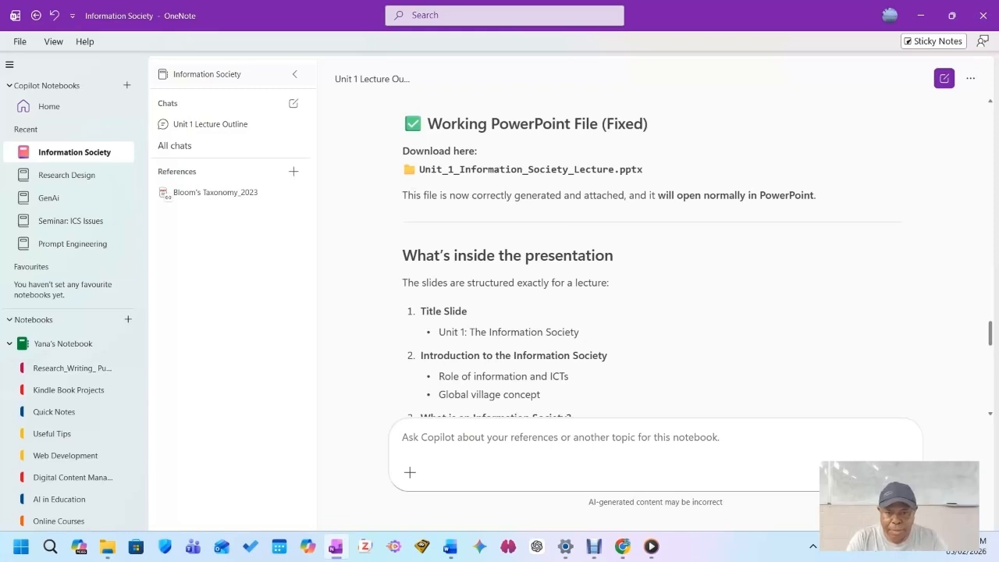
scroll(652, 257, "down", 4)
scroll(652, 258, "up", 2)
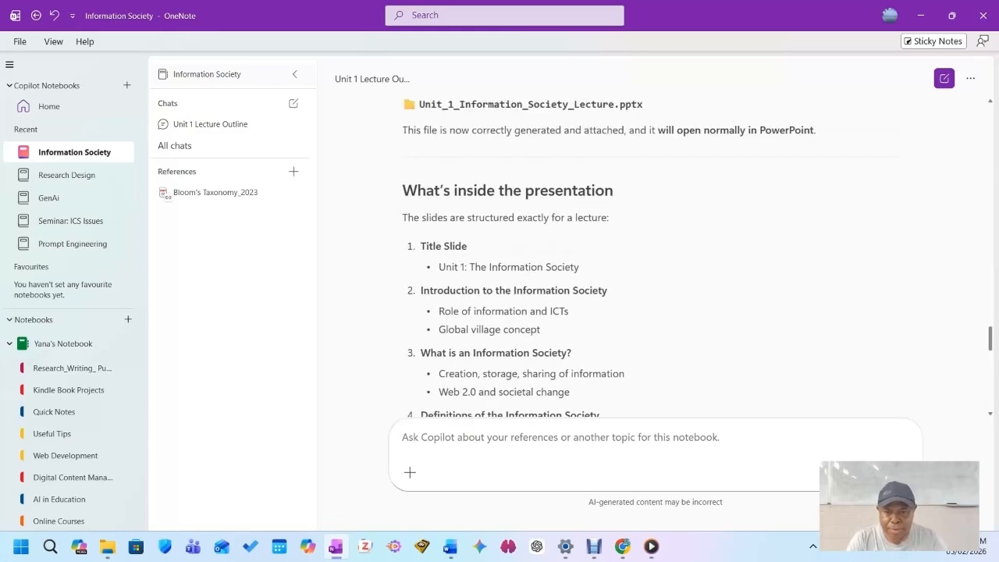
scroll(651, 258, "down", 7)
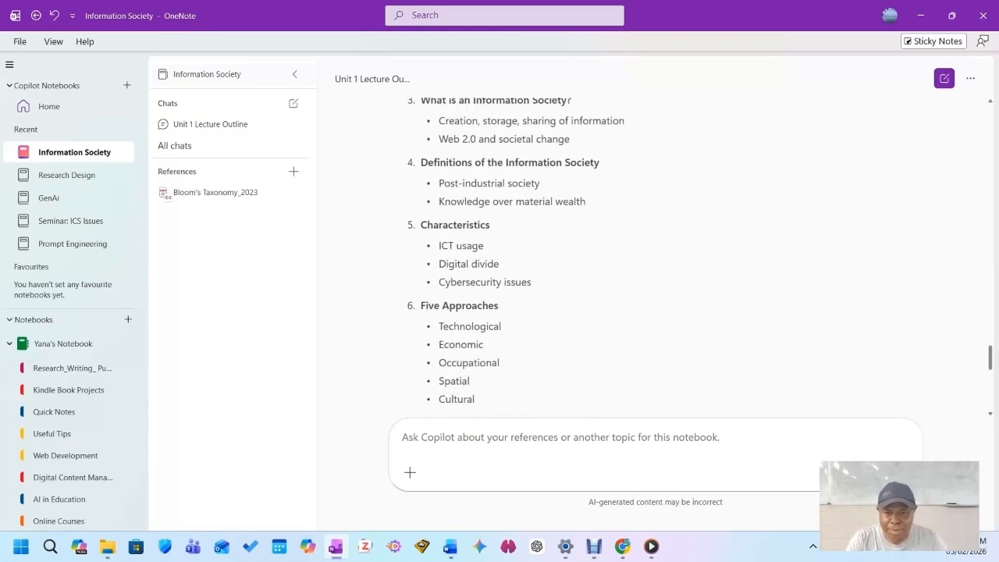
scroll(652, 258, "down", 9)
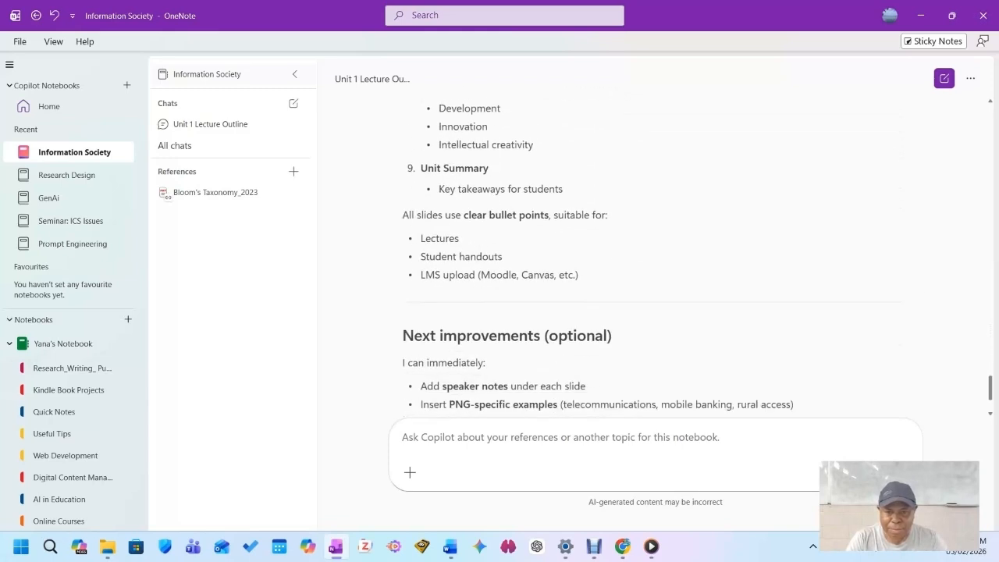
scroll(652, 258, "up", 3)
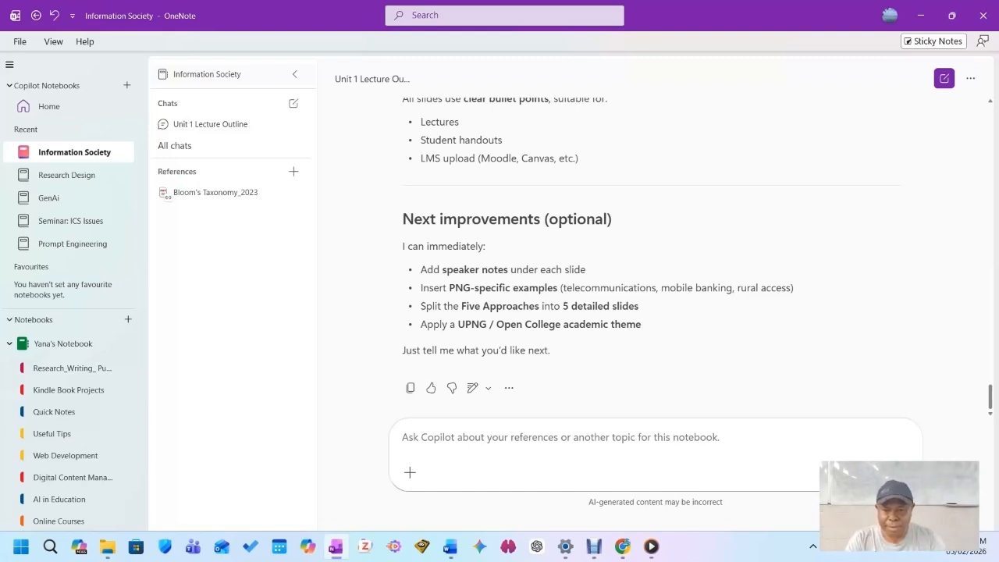
Copy Copilot's latest response about the re-exported presentation and switch to the open Word document
left_click(410, 388)
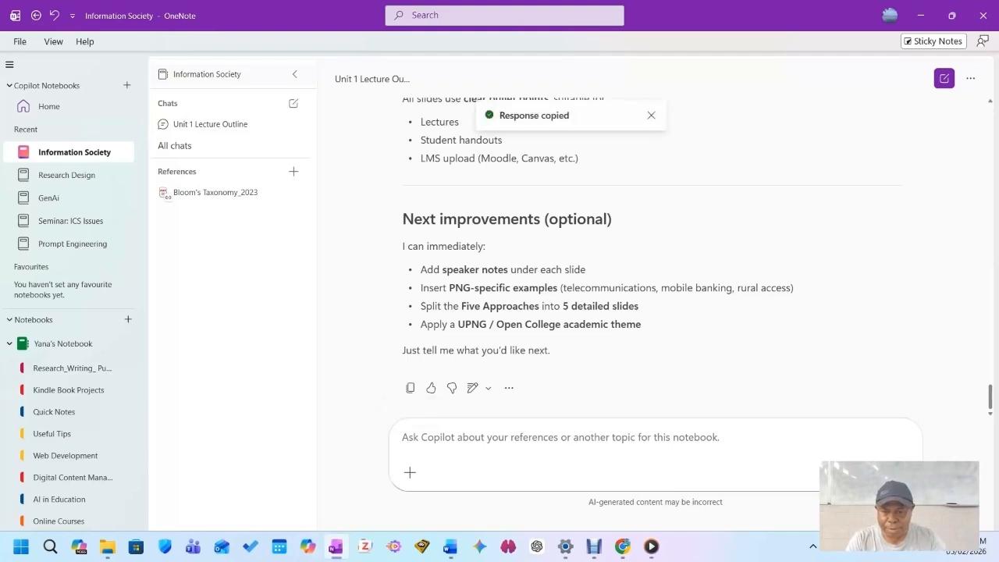
mouse_move(107, 547)
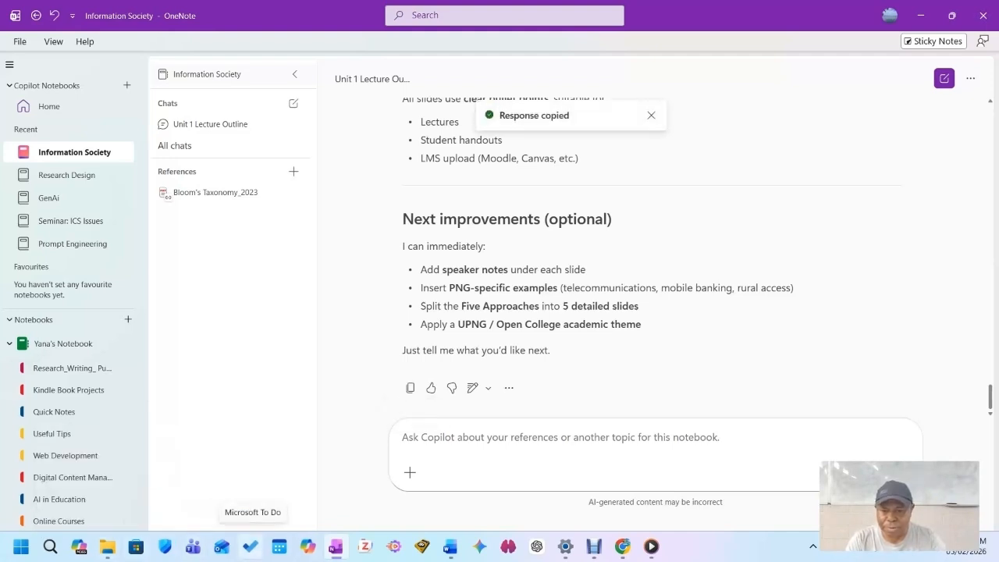
left_click(449, 546)
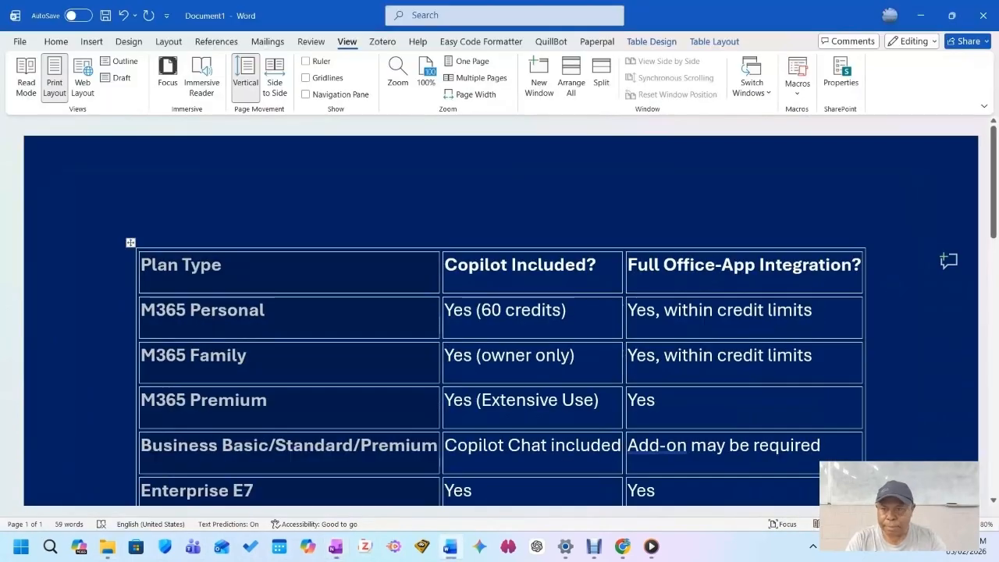
Create a new blank Word document and paste the copied Copilot response into it
left_click(21, 41)
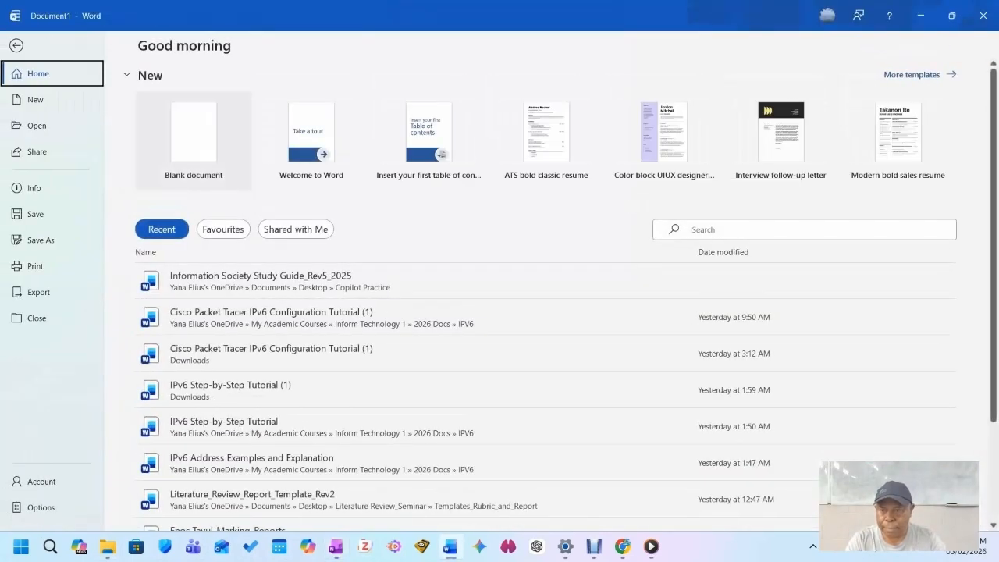
left_click(194, 129)
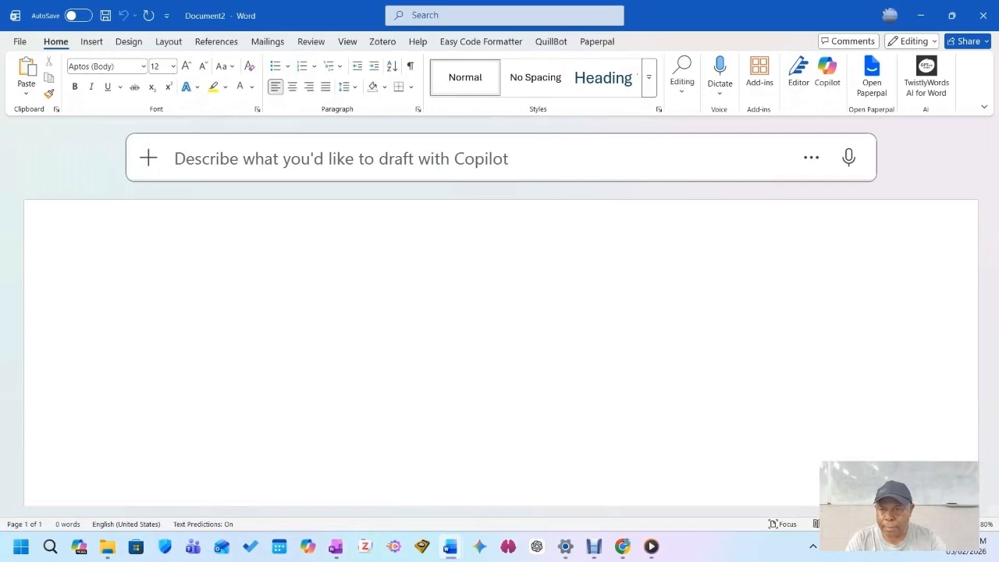
key("ctrl+v")
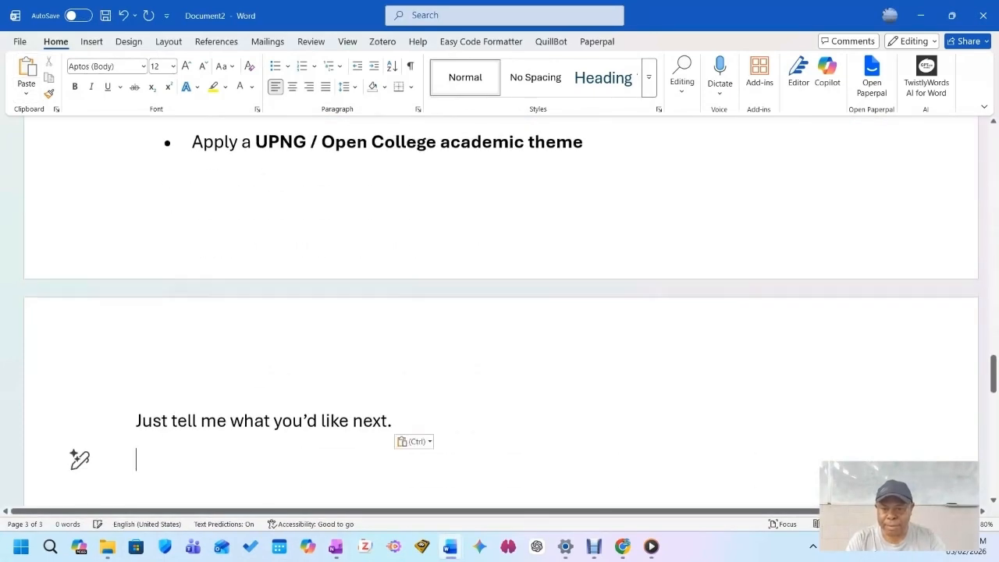
Examine the pasted response in Word, from the PowerPoint file entry through the numbered slide list and its sub-points
scroll(500, 312, "up", 10)
scroll(500, 312, "up", 15)
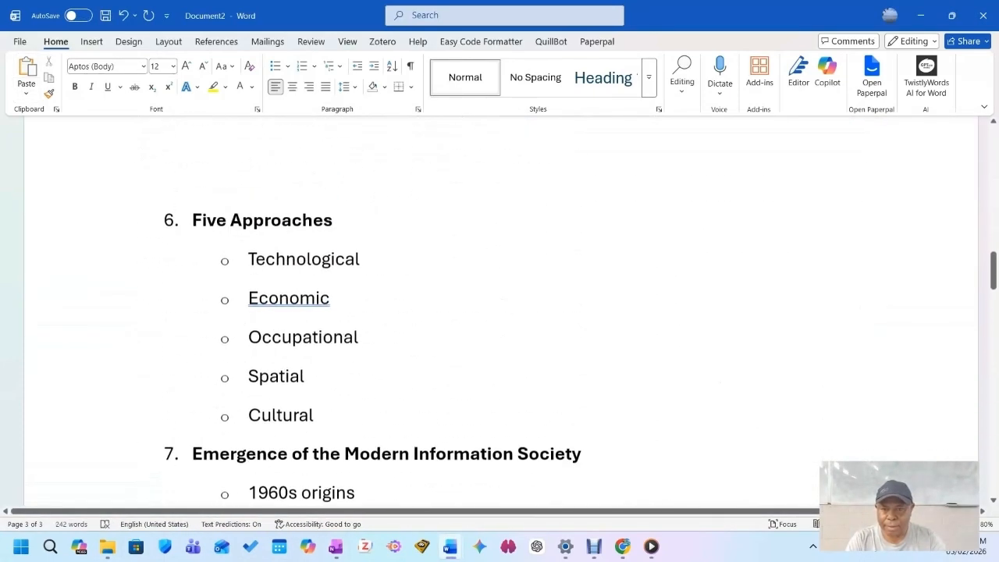
scroll(500, 312, "up", 4)
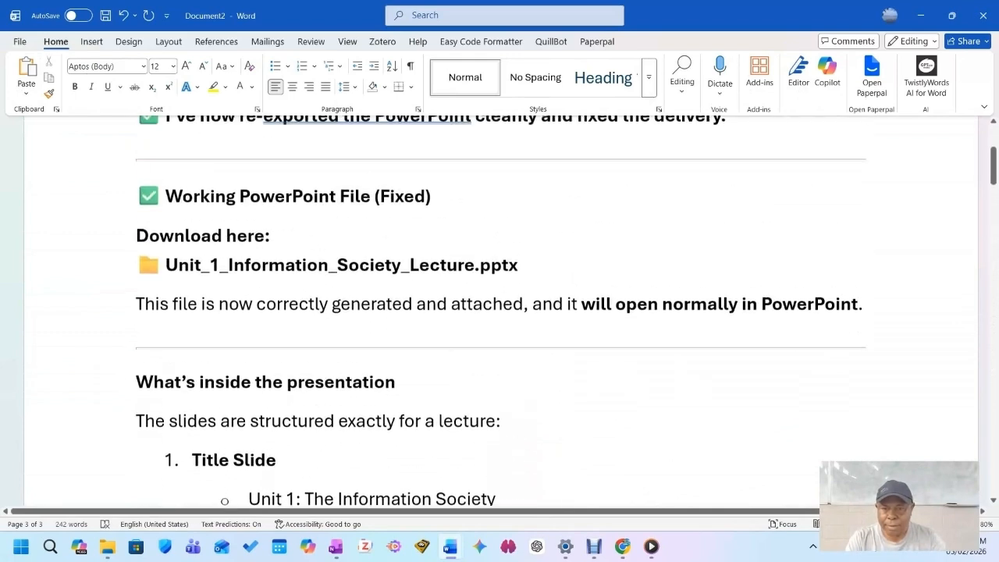
scroll(500, 312, "down", 4)
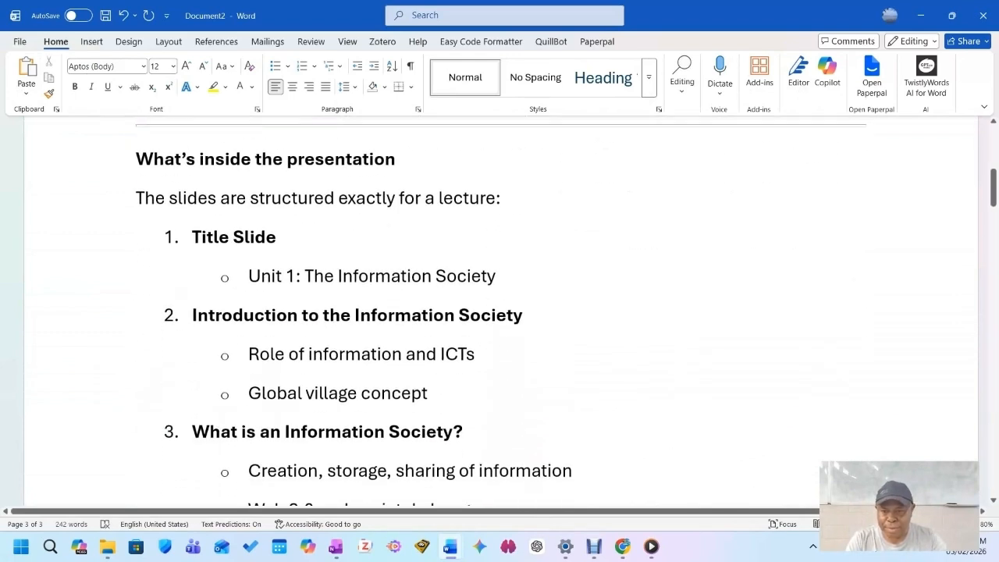
scroll(499, 313, "down", 1)
scroll(499, 312, "up", 2)
scroll(500, 312, "down", 1)
scroll(500, 312, "down", 1)
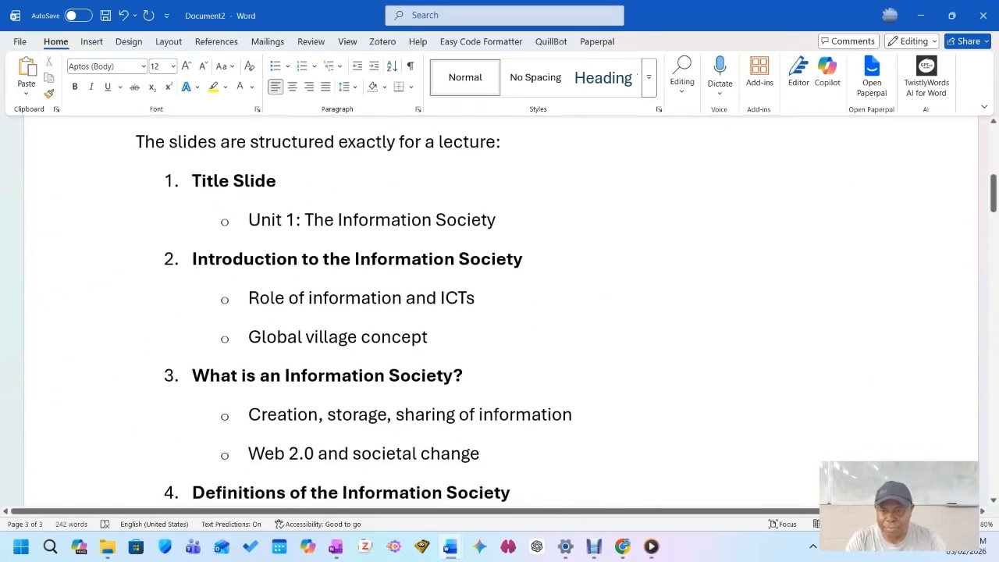
scroll(500, 312, "up", 1)
scroll(500, 312, "down", 1)
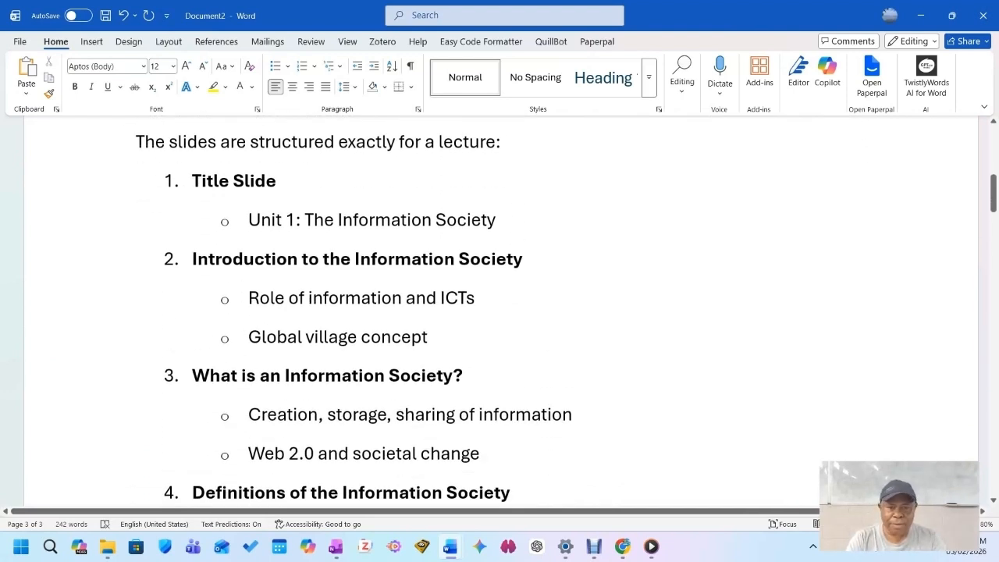
scroll(499, 313, "down", 3)
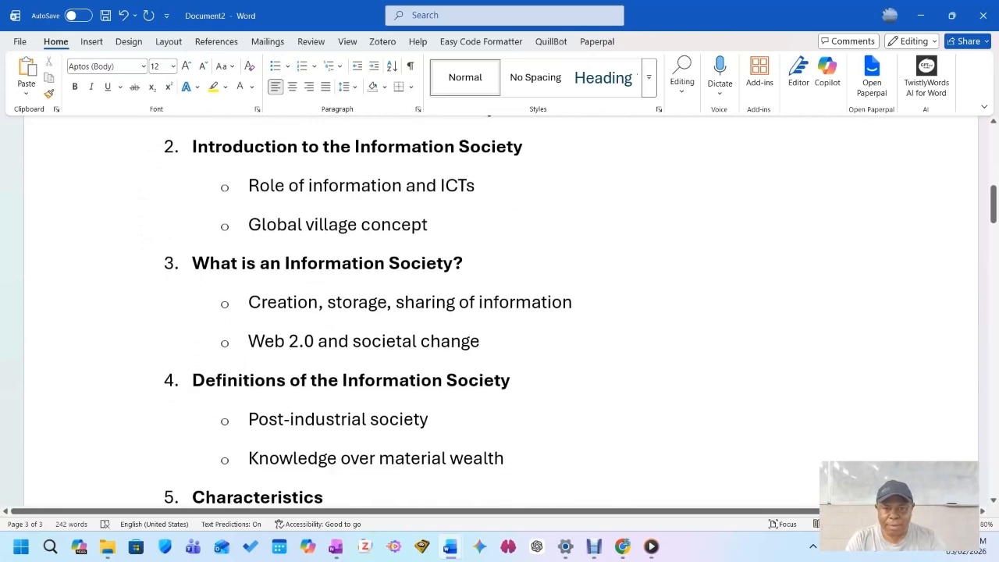
scroll(499, 313, "down", 8)
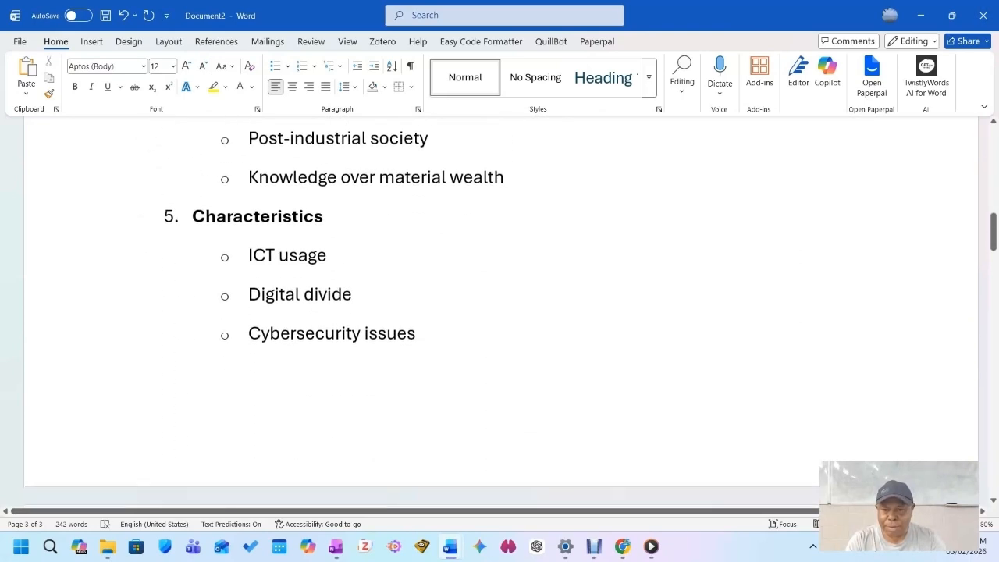
scroll(500, 312, "down", 3)
scroll(499, 313, "up", 4)
Minimise both Word documents to return to OneNote and send Copilot the prompt "Create a mind map that will link the main points to the topics."
left_click(921, 15)
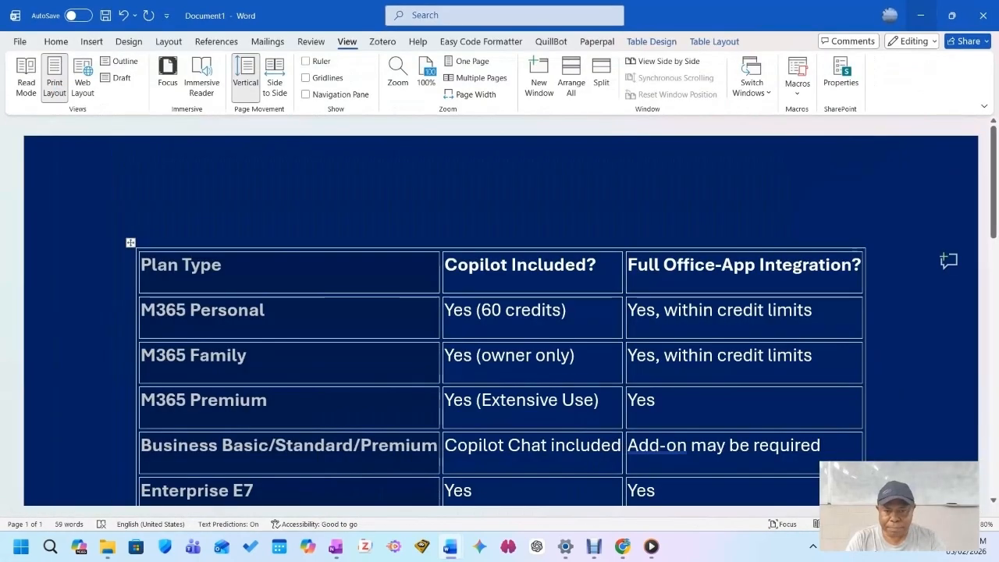
left_click(921, 15)
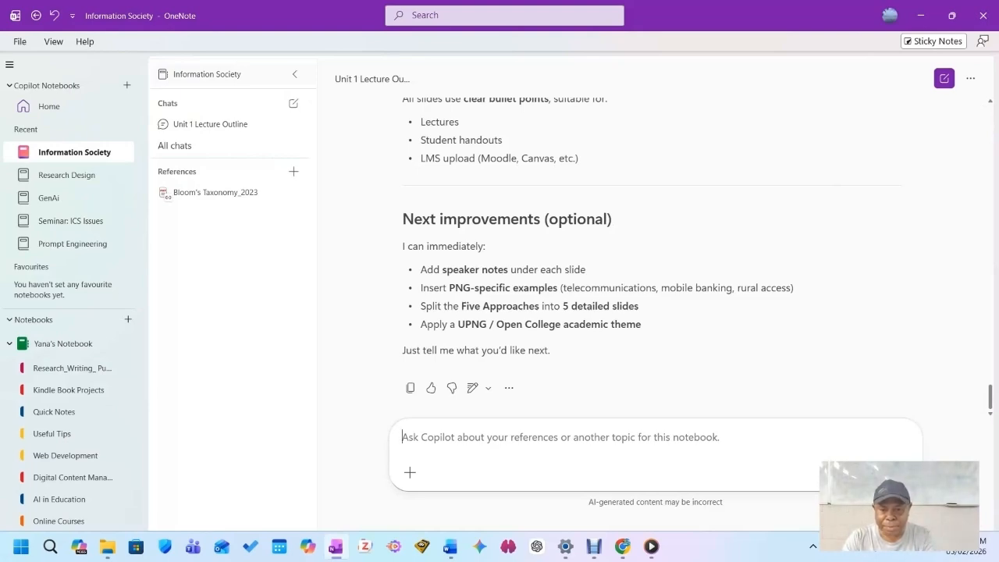
type("create a")
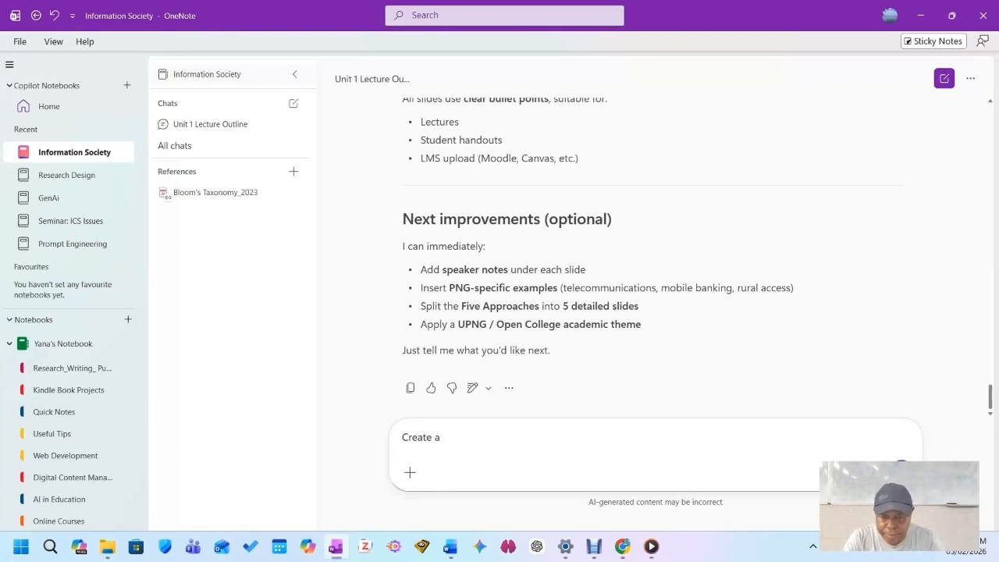
type(" mind map that will")
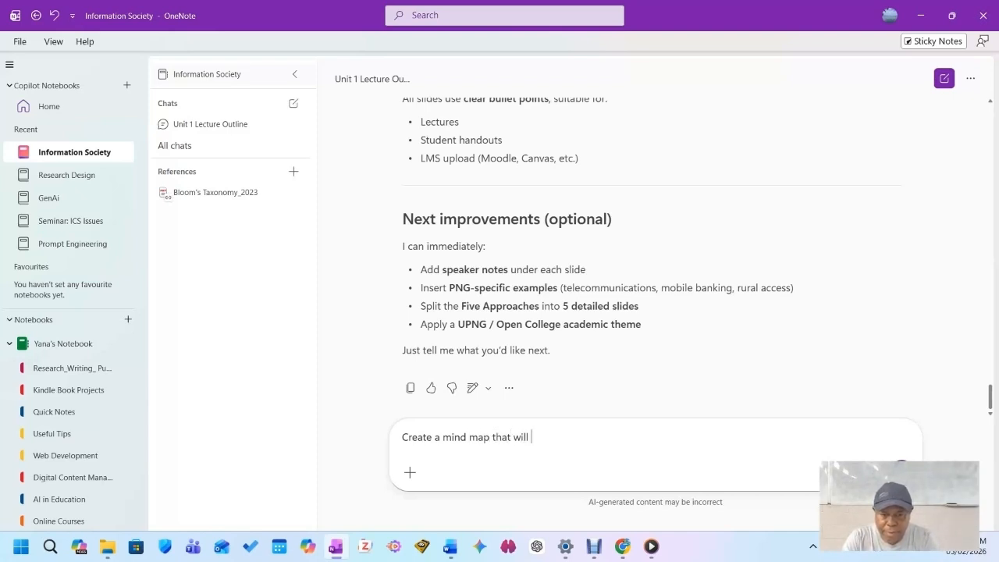
type(" link")
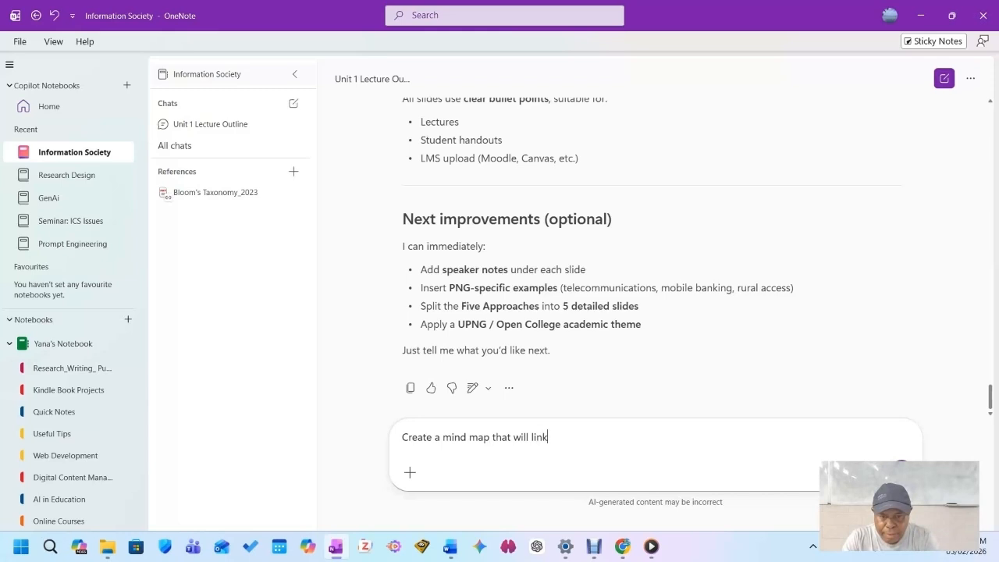
type(" the")
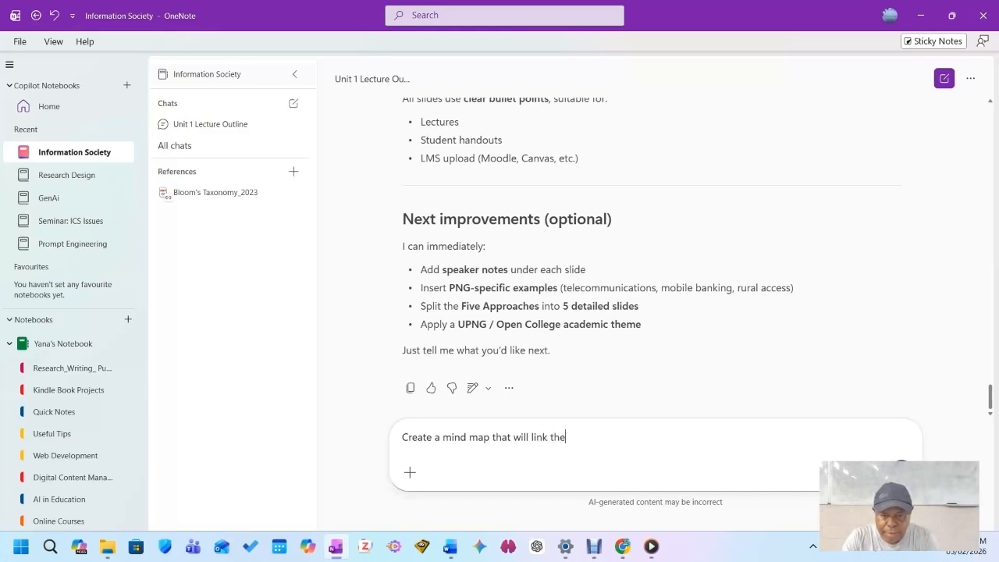
type(" main ")
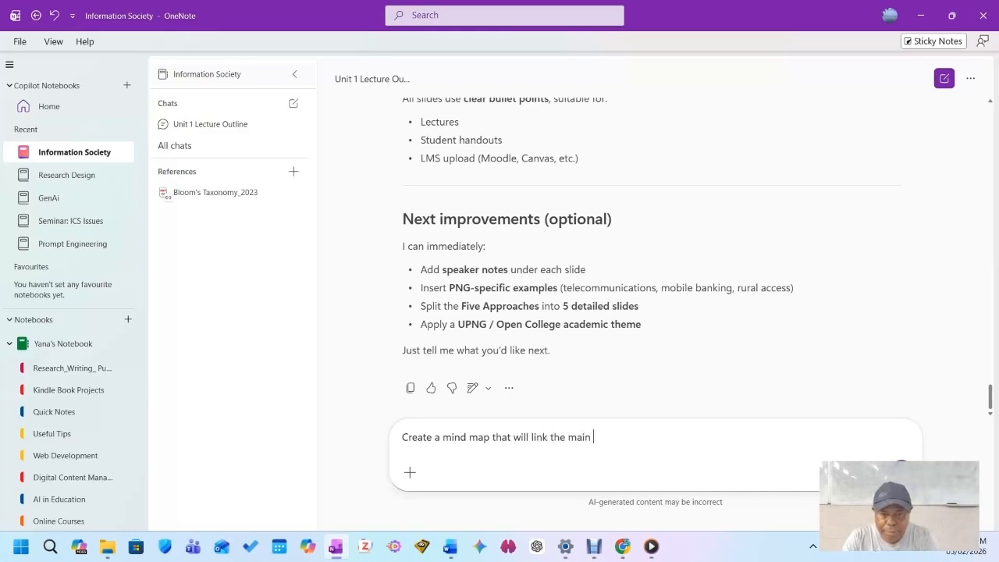
type("points to the topics")
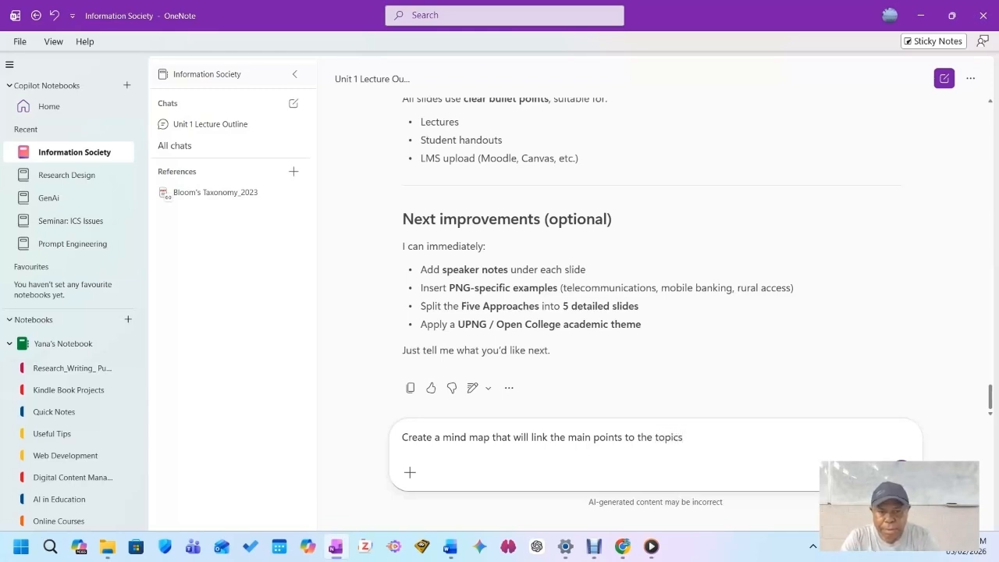
type(".")
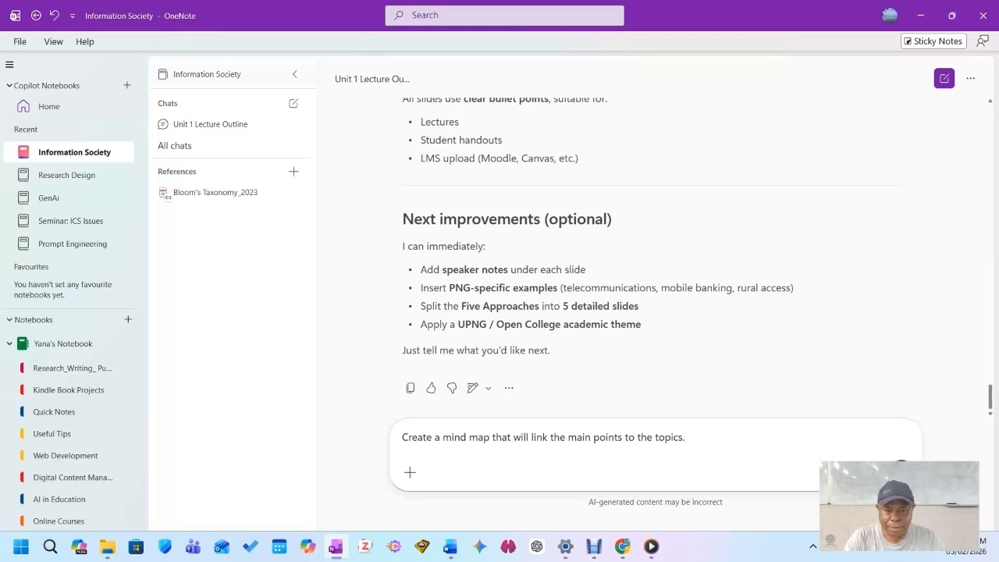
key("Return")
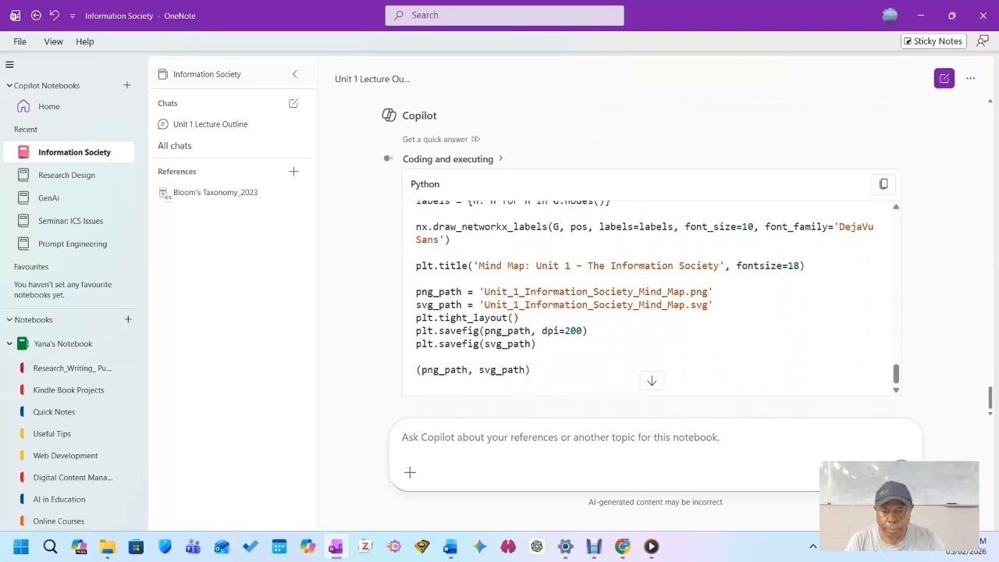
Examine Copilot's mind map diagram for Unit 1 – The Information Society, including its introduction and the linked topic nodes
scroll(652, 297, "up", 10)
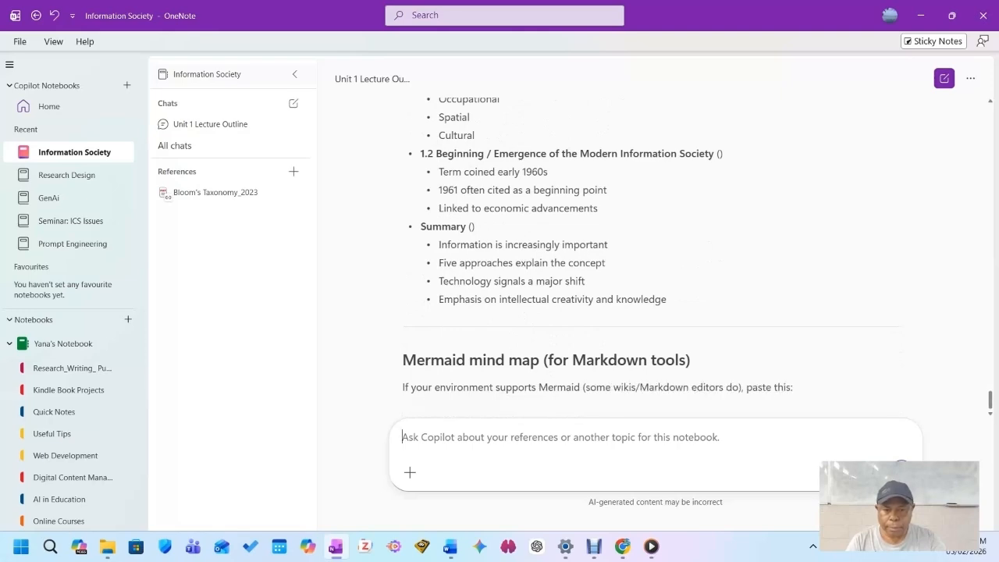
scroll(652, 258, "down", 2)
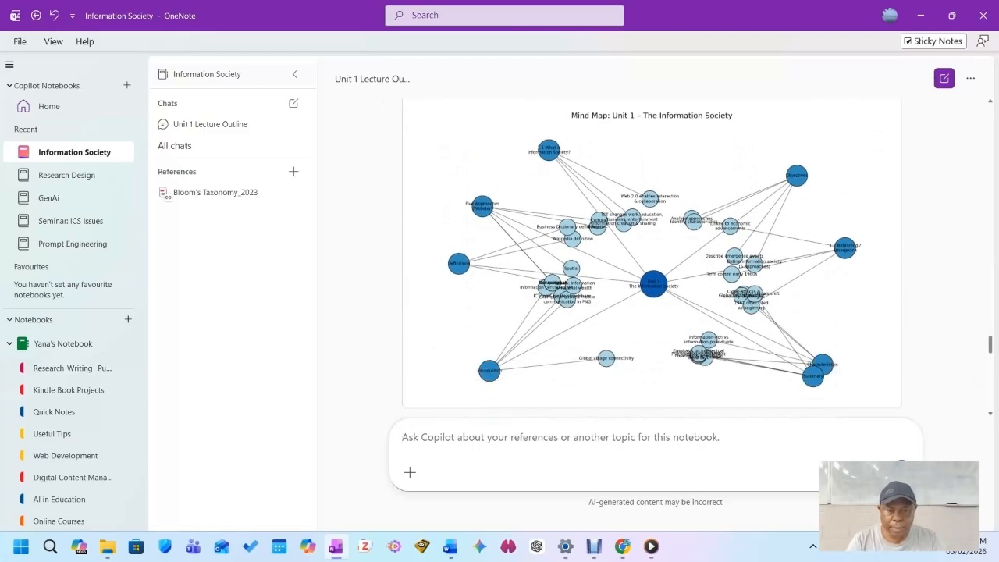
scroll(624, 266, "up", 2)
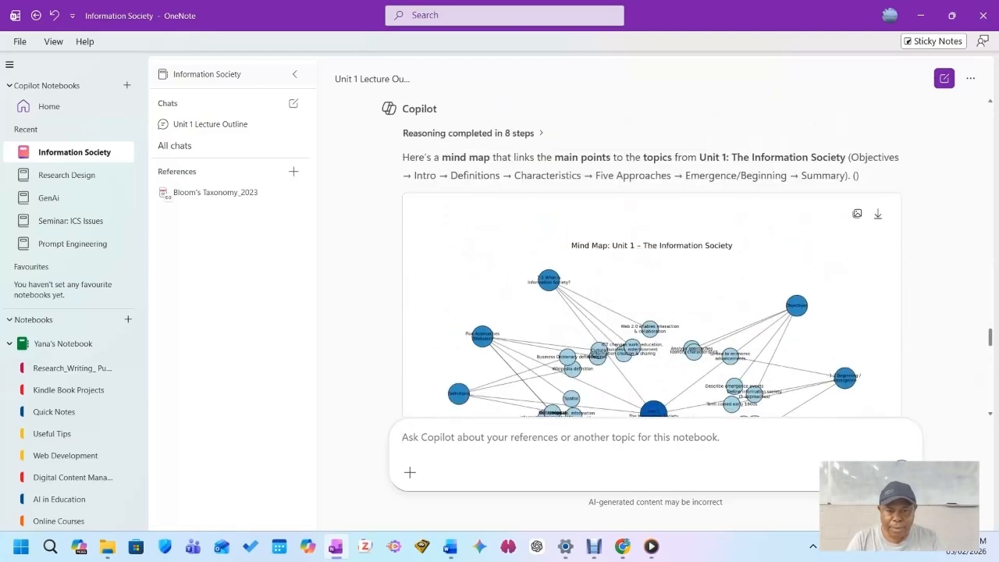
scroll(651, 313, "down", 2)
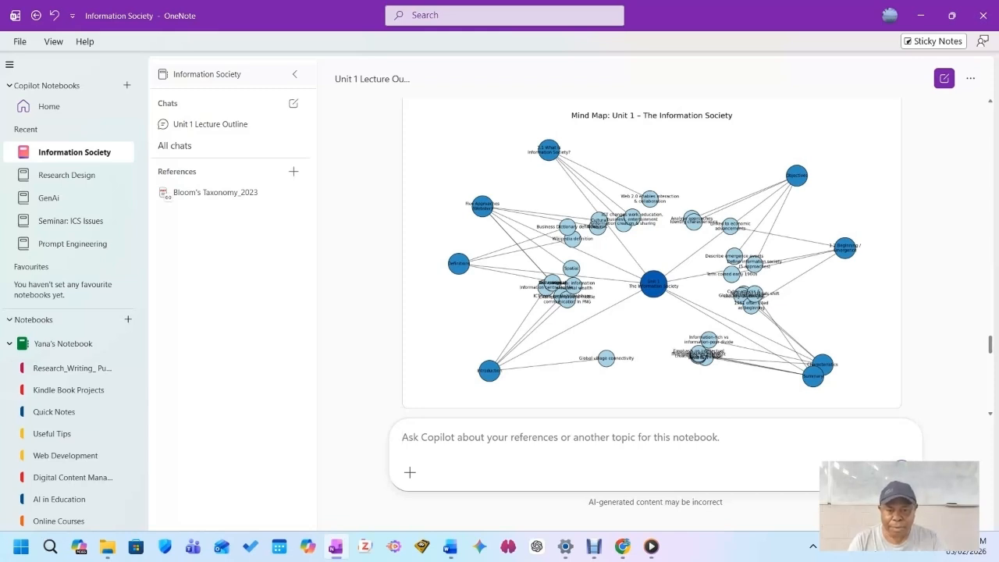
scroll(652, 254, "down", 4)
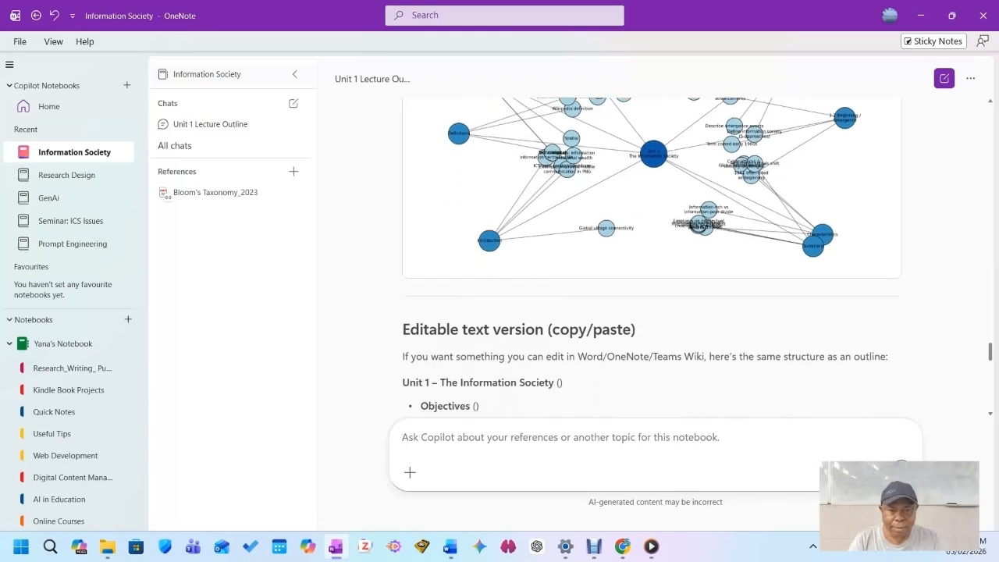
scroll(652, 253, "up", 4)
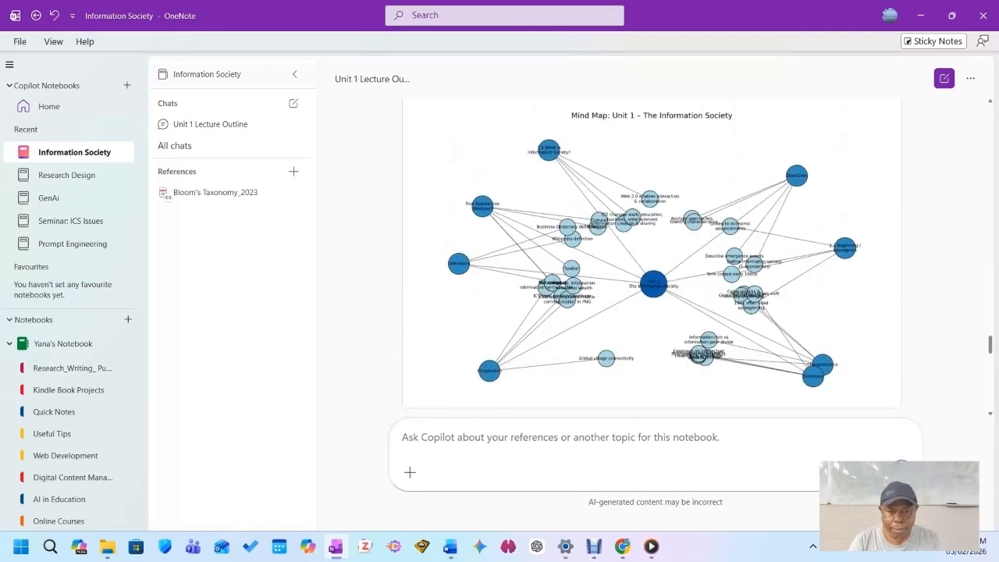
Examine the rest of the mind map response, covering the editable text outline, the Mermaid mind map section and the closing question
scroll(652, 258, "down", 20)
scroll(652, 258, "down", 8)
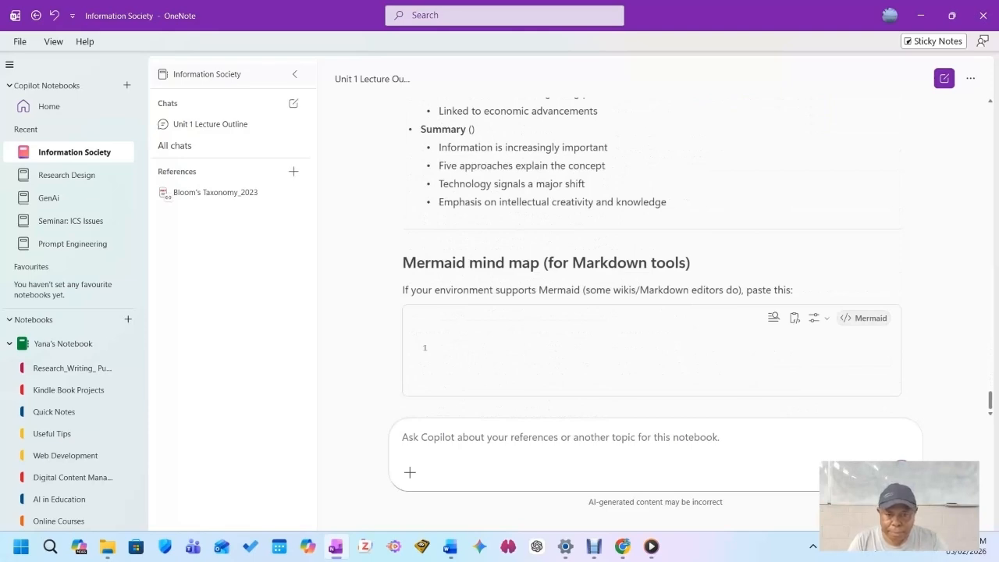
scroll(651, 258, "up", 10)
scroll(652, 258, "down", 10)
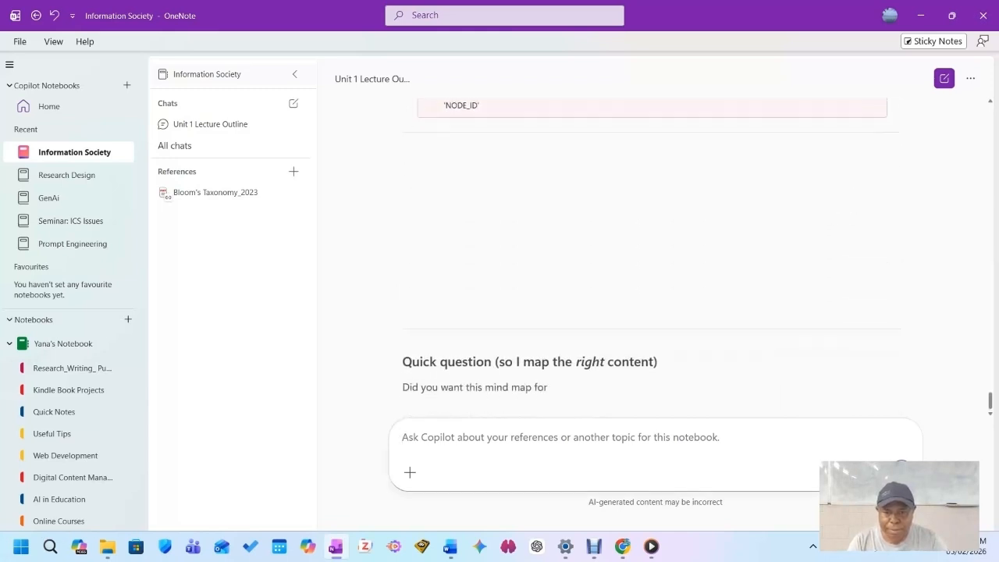
scroll(653, 257, "up", 4)
scroll(653, 258, "down", 2)
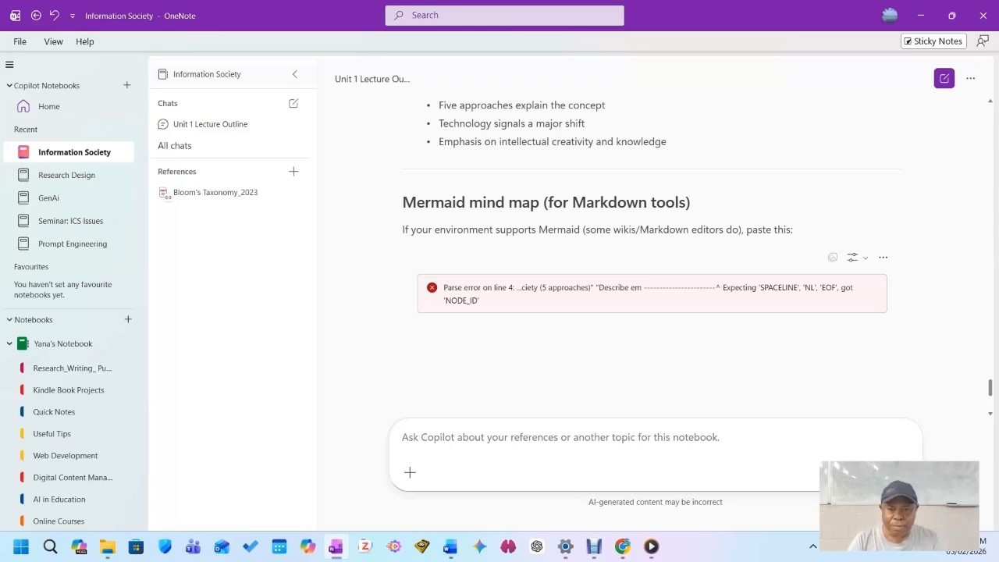
scroll(653, 258, "down", 1)
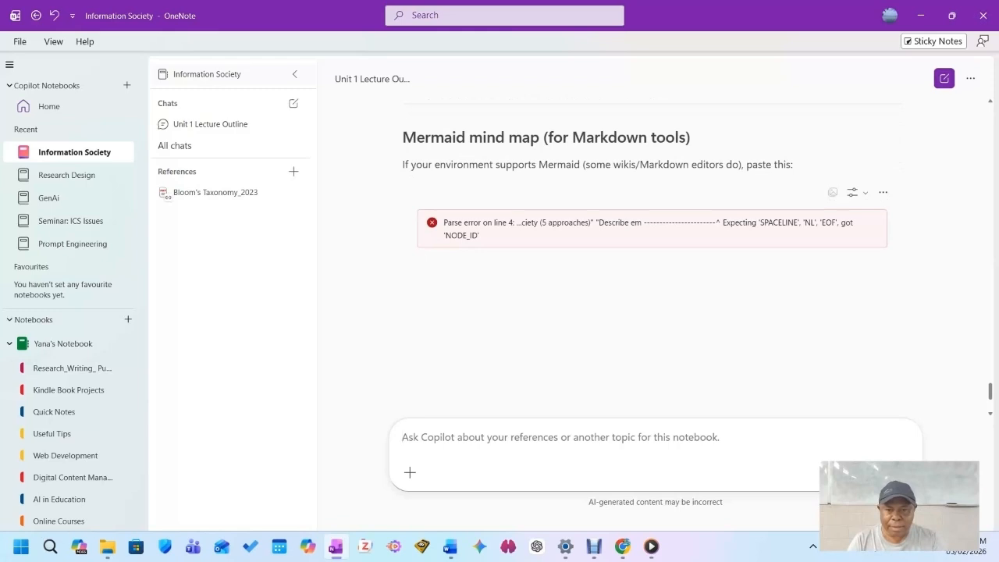
scroll(652, 257, "down", 1)
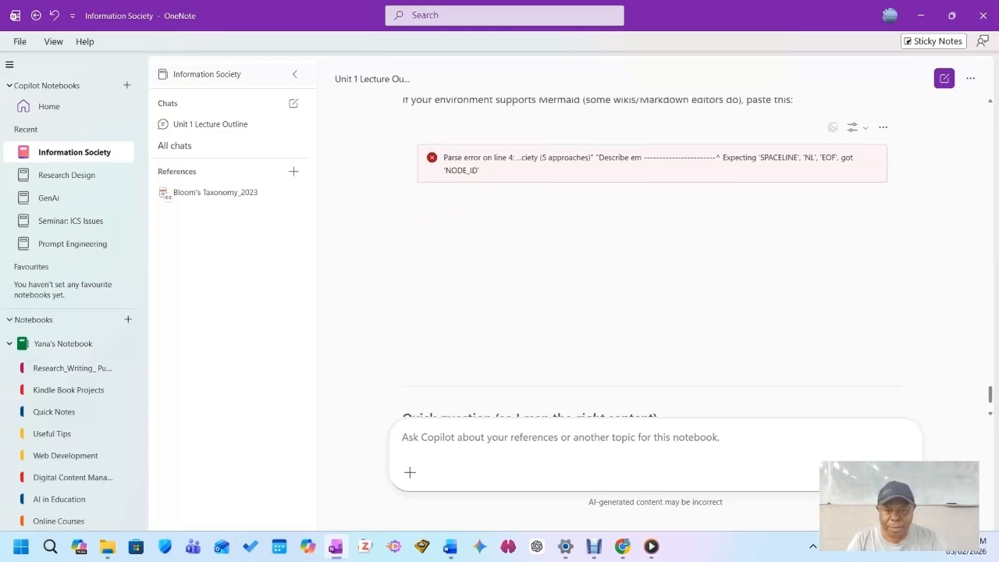
scroll(653, 258, "up", 2)
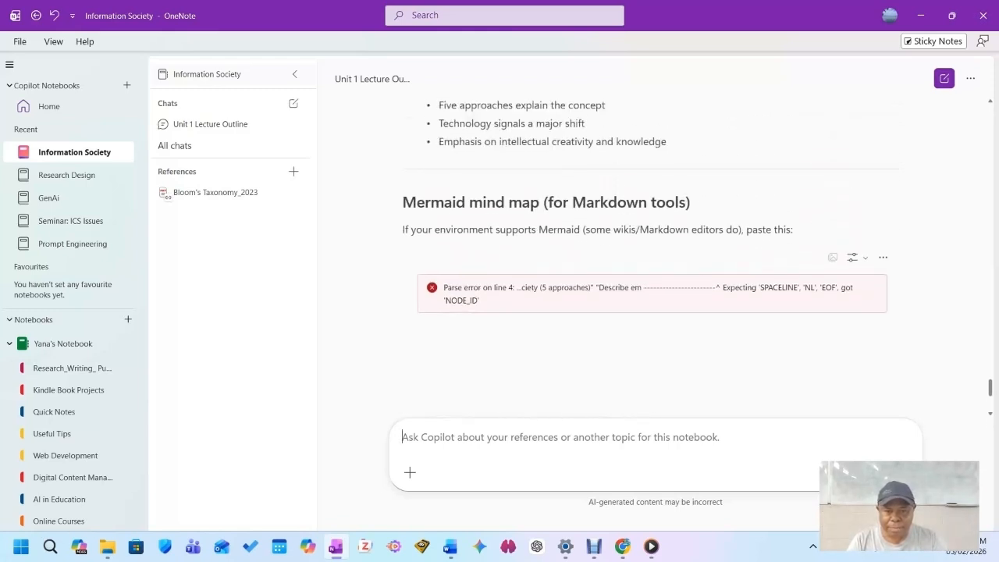
scroll(652, 258, "down", 4)
scroll(652, 258, "up", 3)
scroll(652, 257, "up", 3)
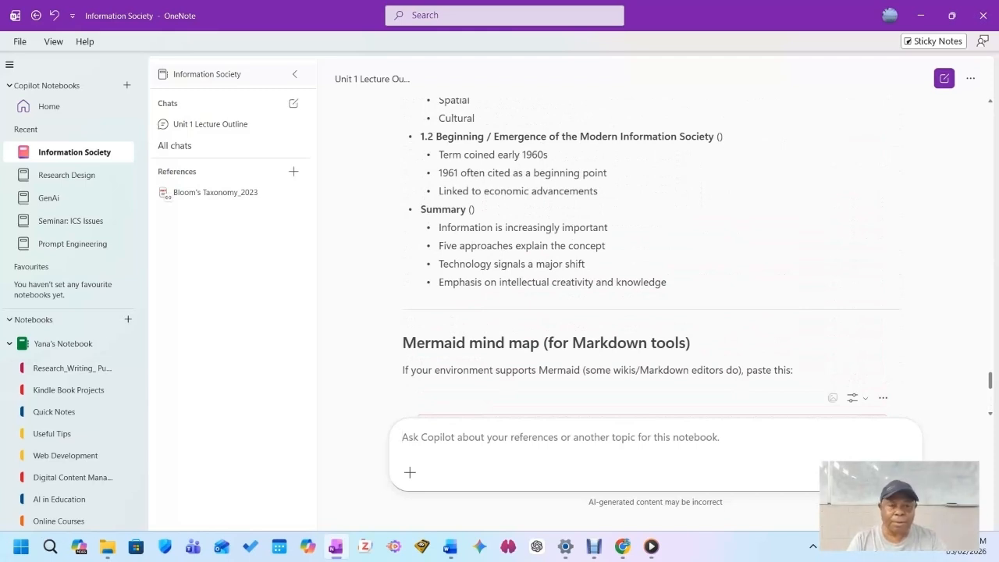
scroll(653, 258, "down", 1)
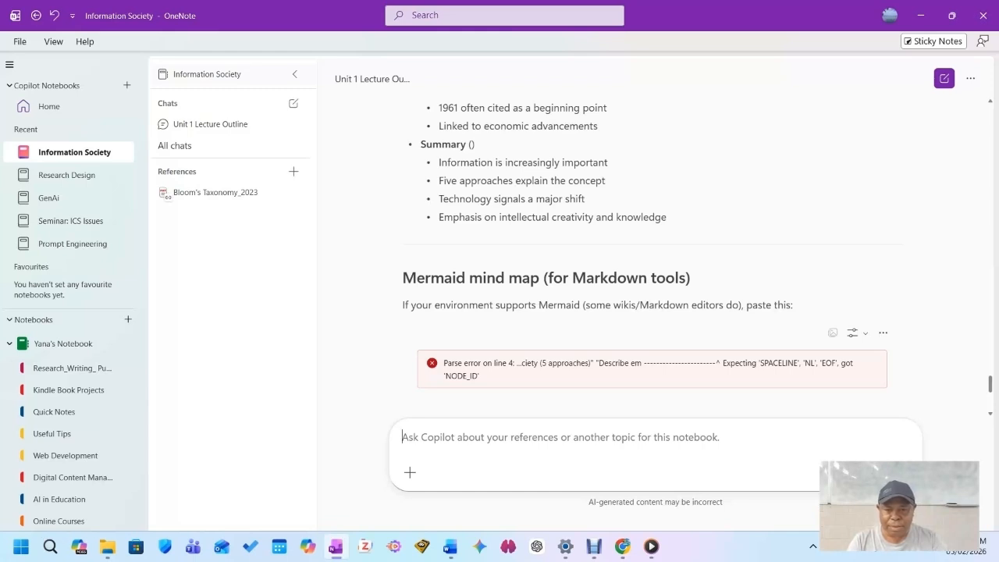
scroll(652, 249, "down", 3)
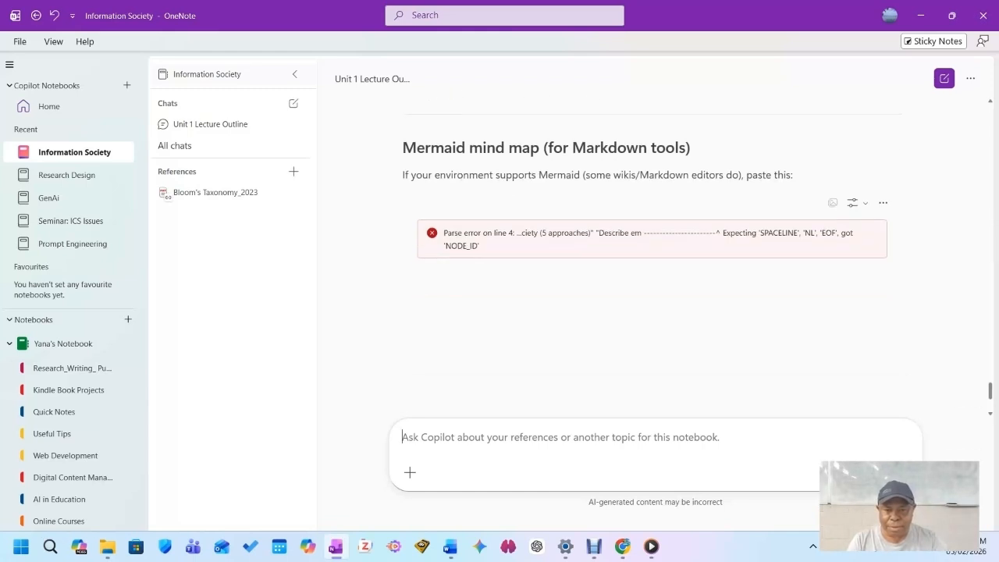
Return to the Unit 1 – The Information Society mind map diagram in Copilot's response and download it as an image
scroll(652, 234, "up", 2)
scroll(651, 258, "down", 5)
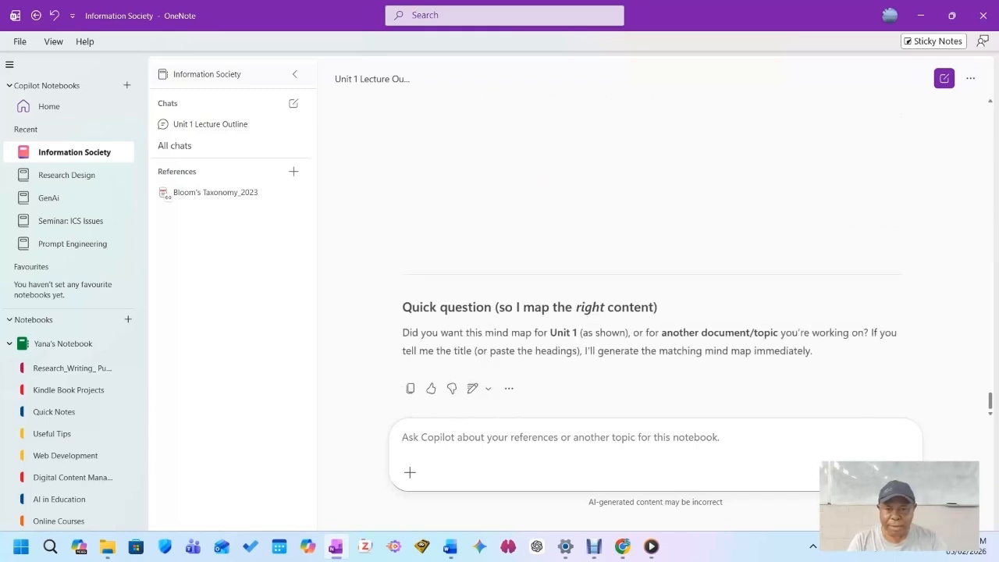
scroll(652, 257, "up", 6)
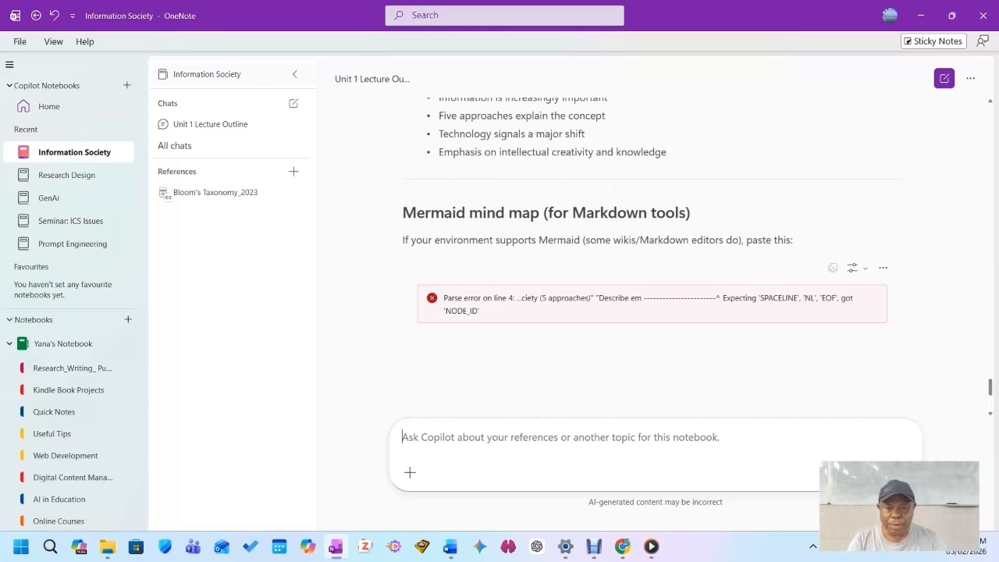
scroll(652, 257, "up", 8)
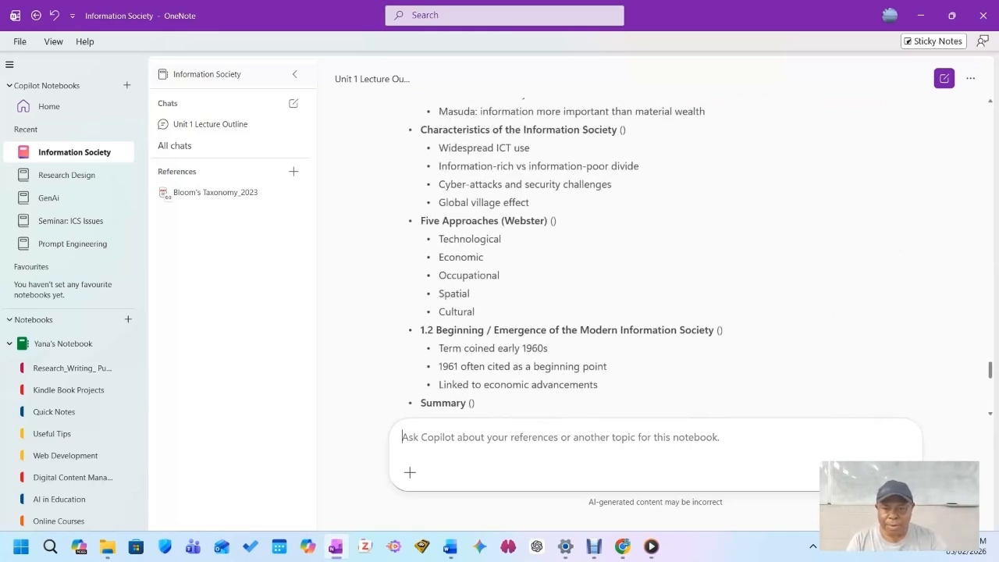
scroll(652, 258, "up", 9)
scroll(652, 257, "up", 12)
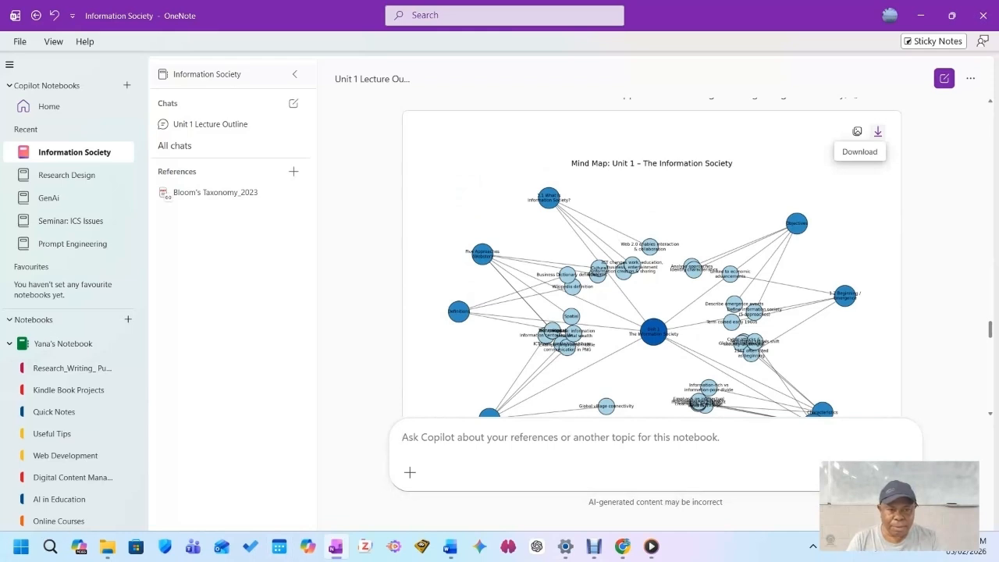
left_click(877, 131)
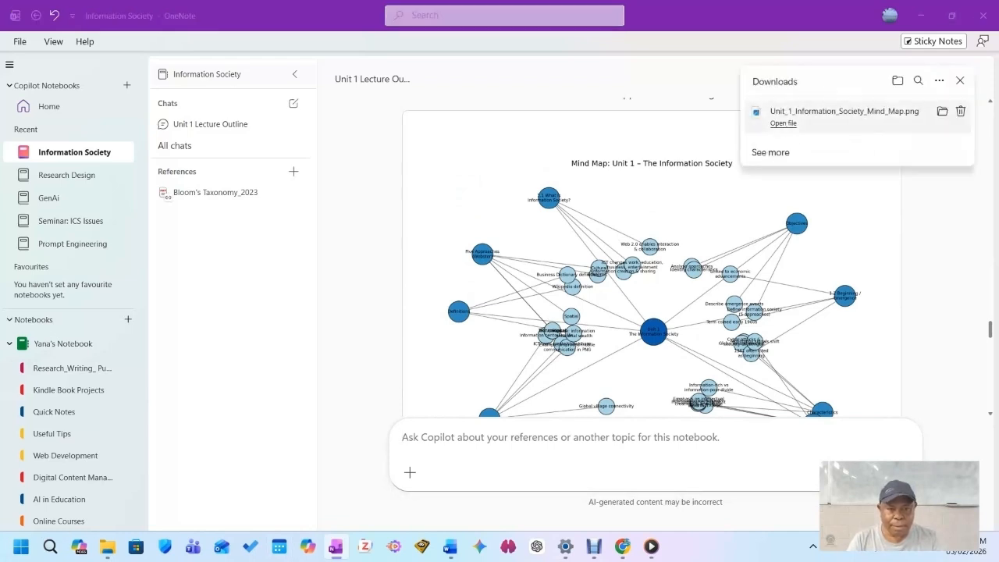
Open the downloaded Unit_1_Information_Society_Mind_Map.png, view it full screen and minimise it to return to OneNote
left_click(788, 119)
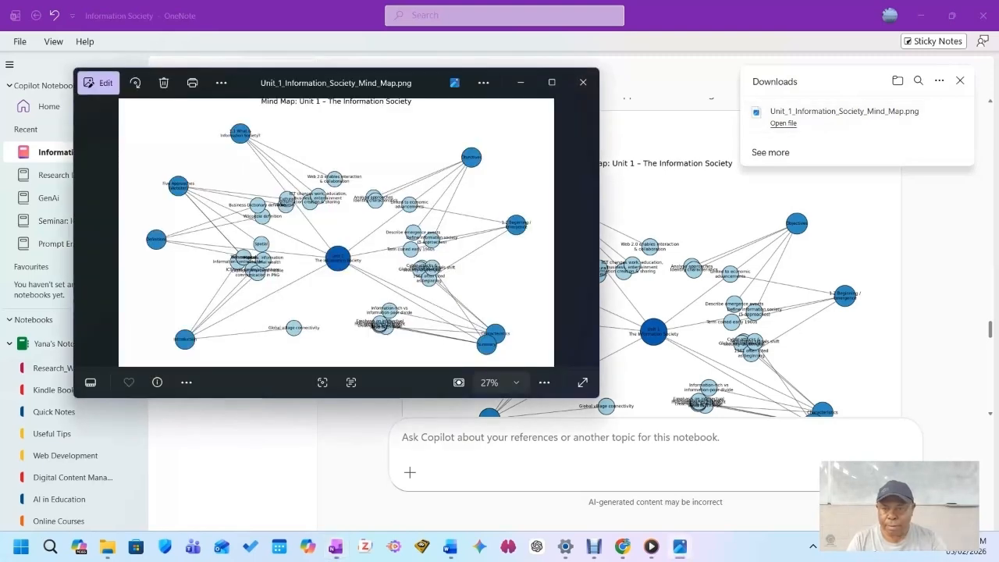
left_click(551, 82)
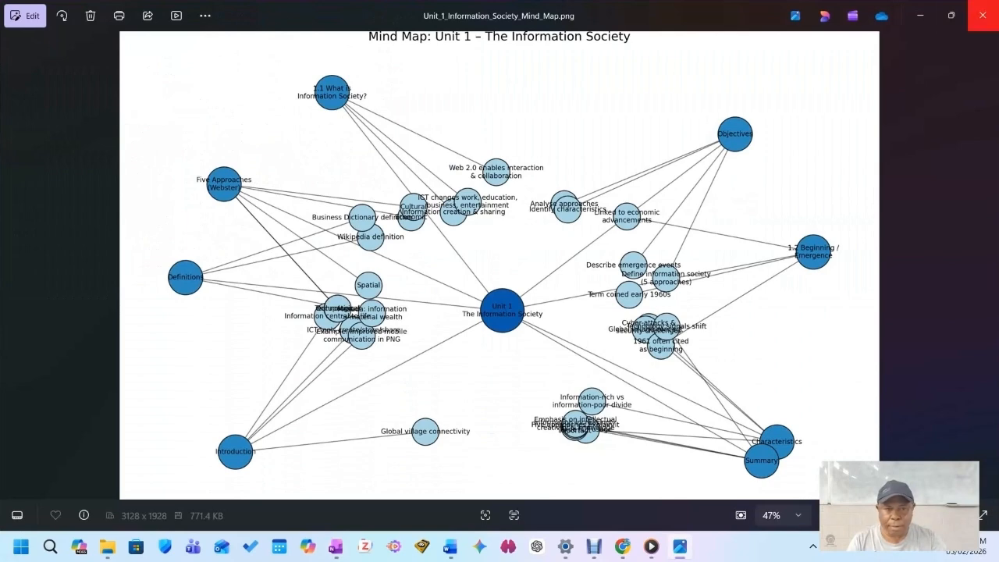
left_click(920, 15)
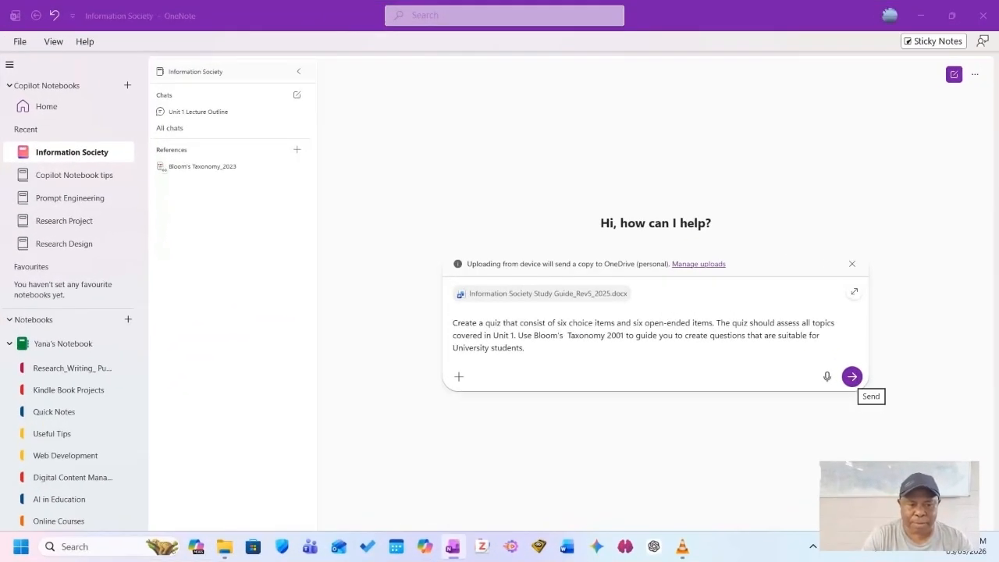
Send Copilot the prepared Unit 1 quiz prompt with the attached study guide, and look over the start of its response
left_click(851, 376)
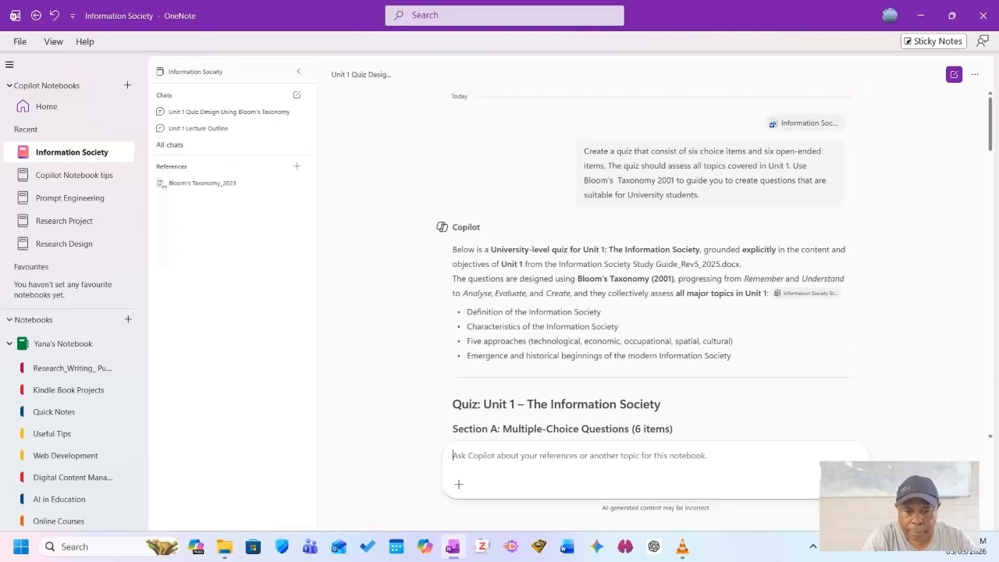
scroll(651, 265, "down", 5)
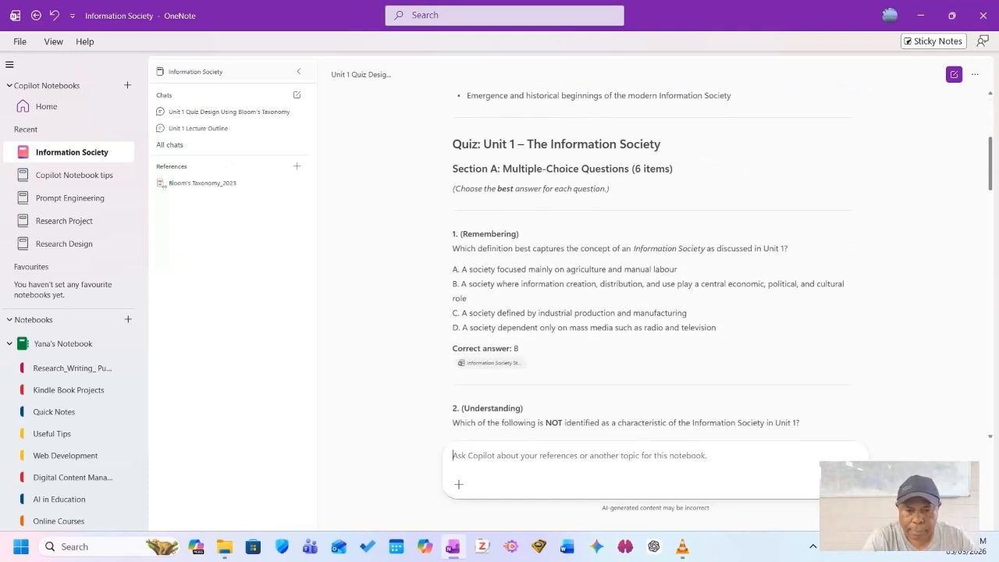
scroll(652, 265, "down", 1)
scroll(651, 265, "down", 1)
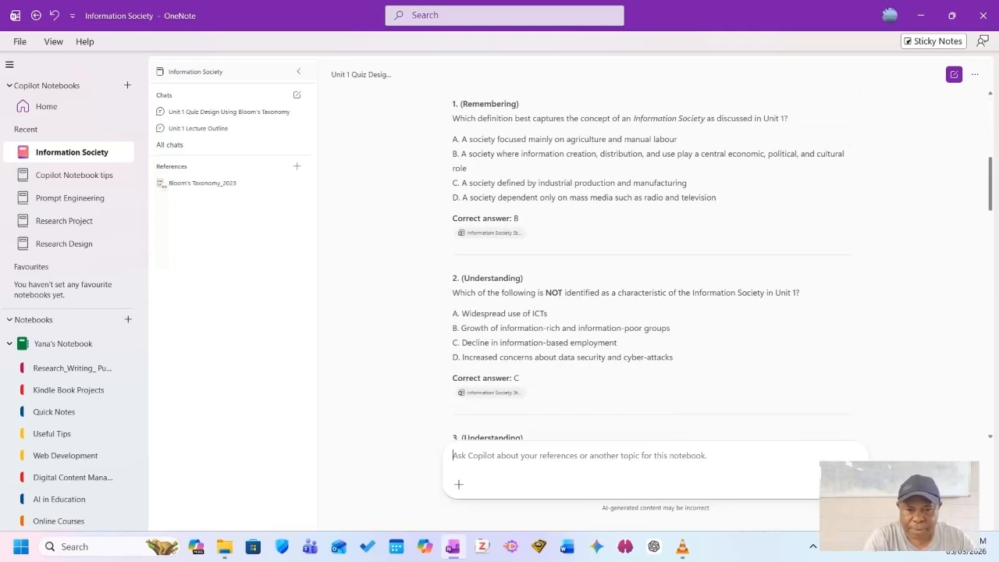
Examine the first three multiple-choice questions in Section A, including their Bloom's level labels and correct answers
scroll(652, 266, "up", 2)
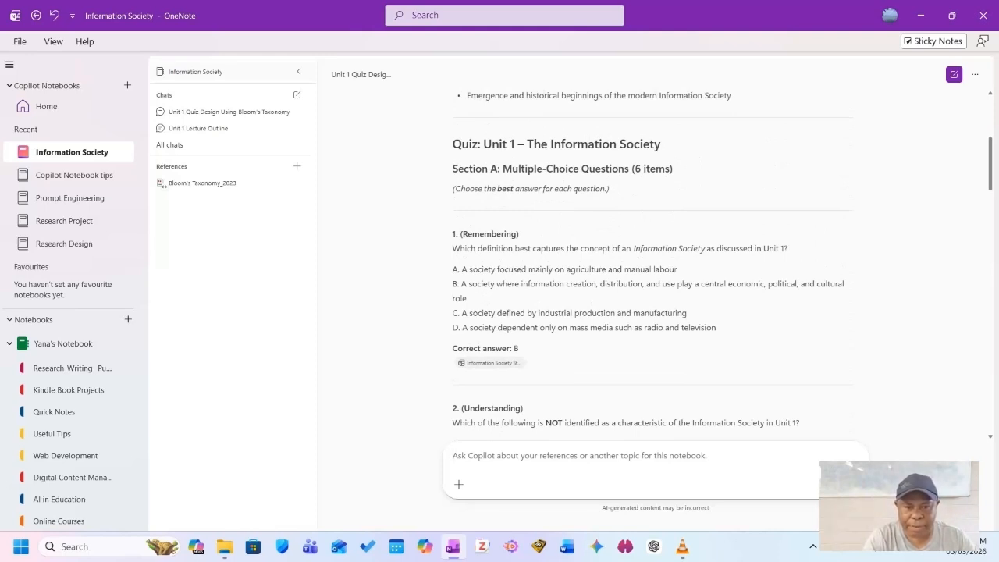
scroll(652, 258, "down", 2)
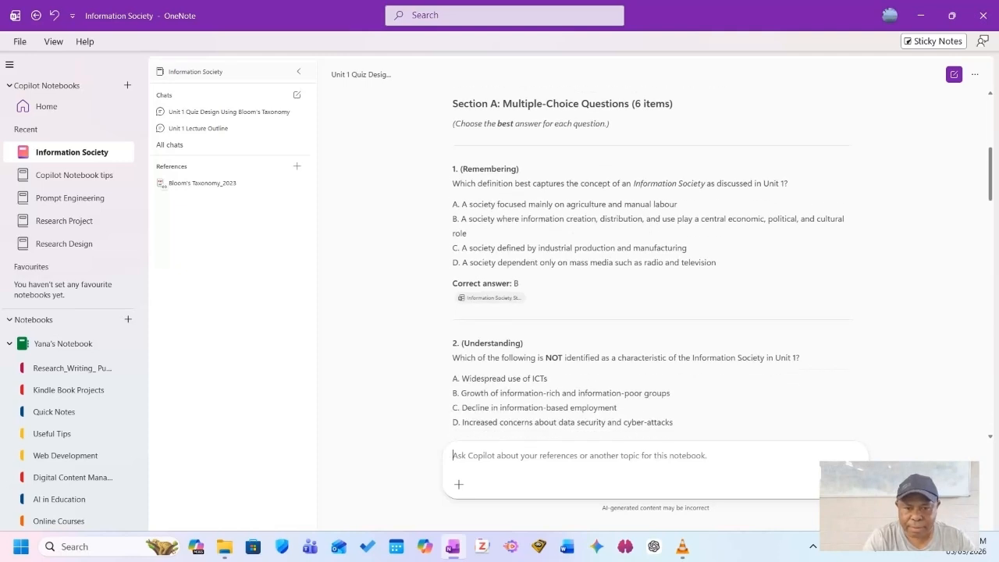
scroll(652, 257, "up", 1)
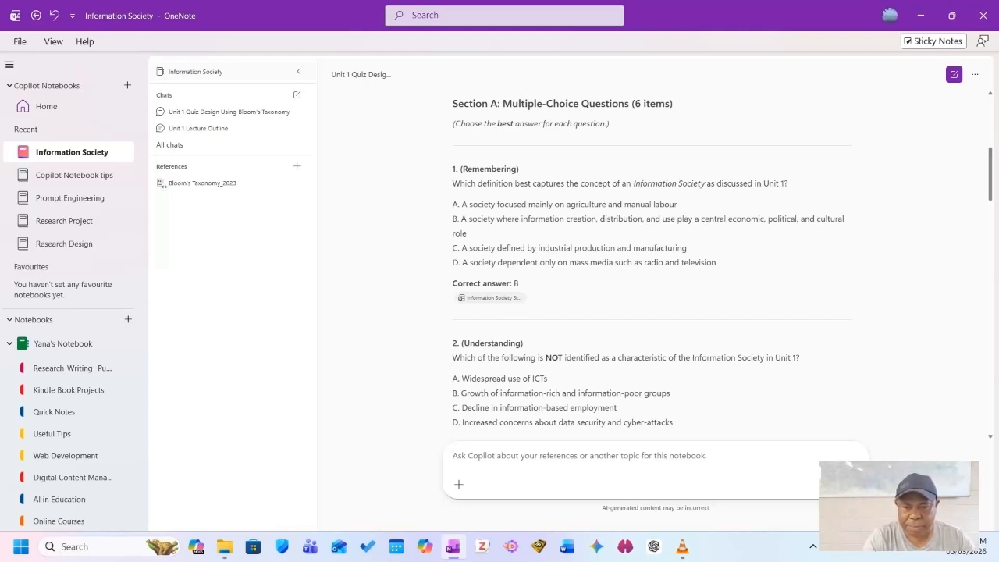
scroll(652, 265, "down", 2)
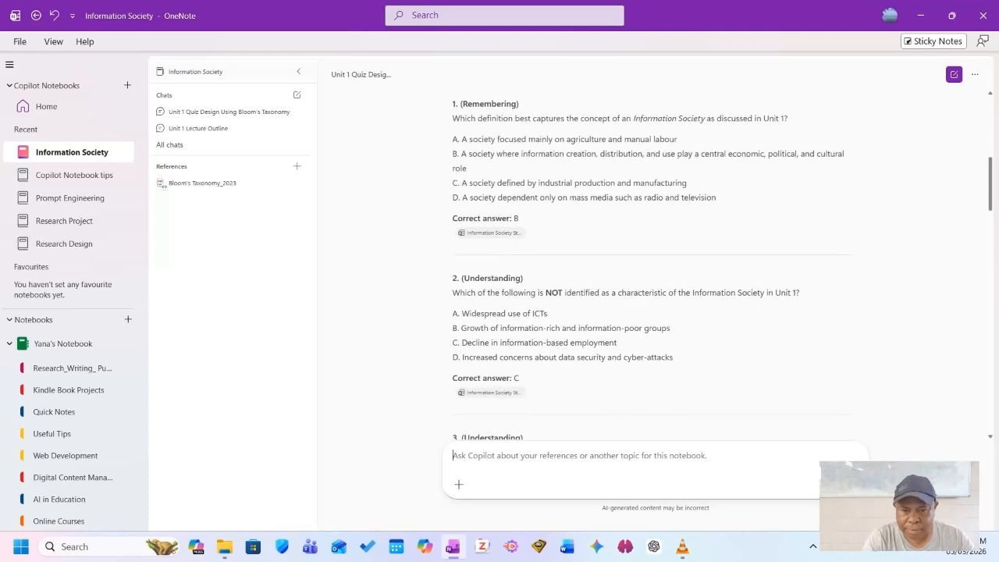
scroll(652, 265, "down", 3)
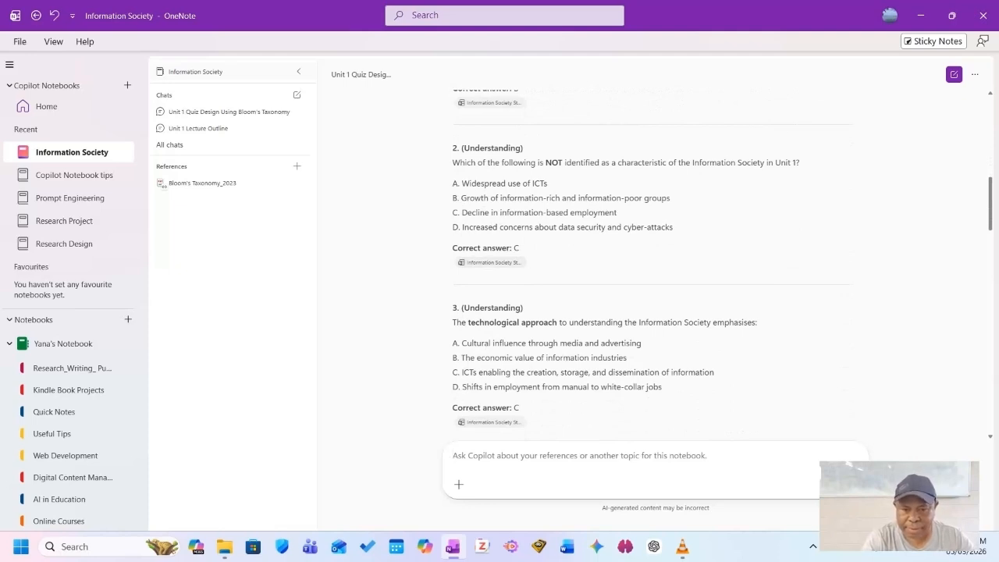
scroll(651, 265, "down", 2)
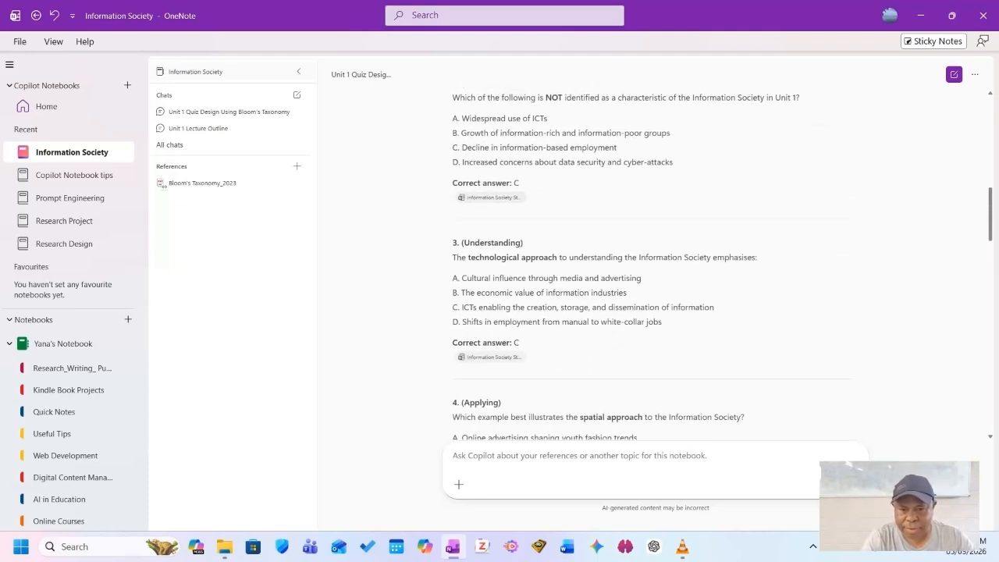
scroll(652, 266, "up", 2)
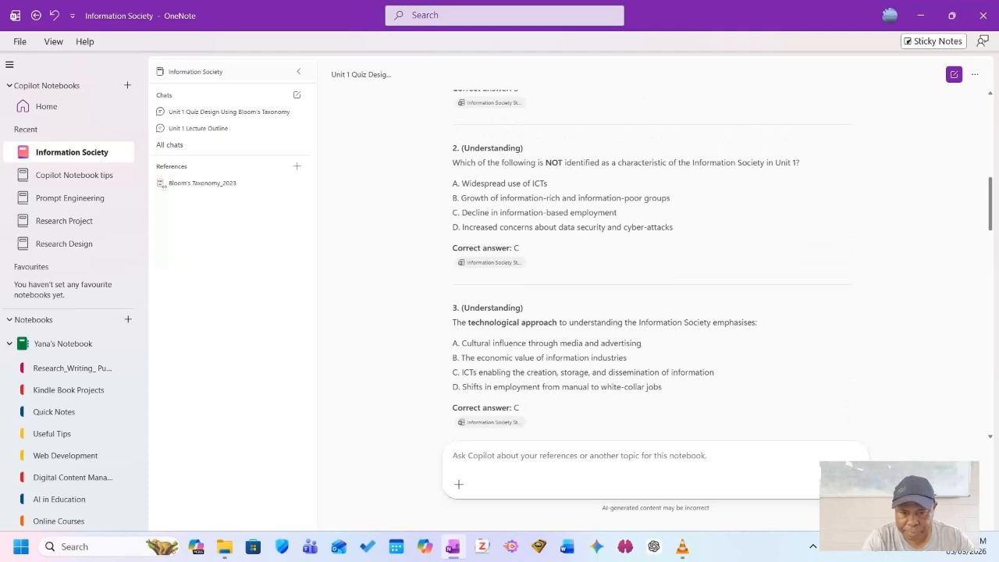
scroll(652, 266, "up", 2)
scroll(652, 266, "down", 4)
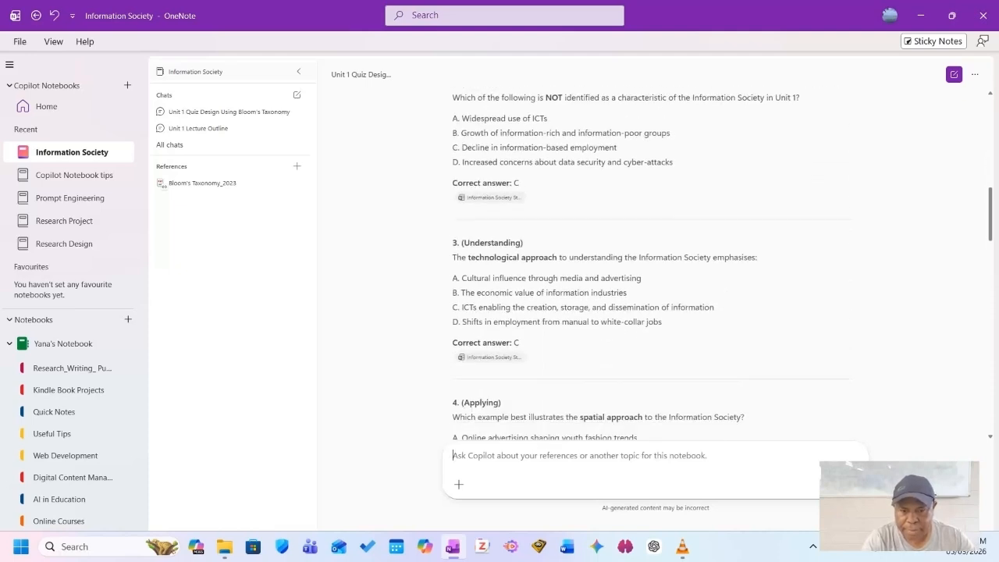
Examine the rest of the quiz, from the remaining multiple-choice items through the Section B open-ended questions and Copilot's follow-up suggestions
scroll(652, 266, "down", 10)
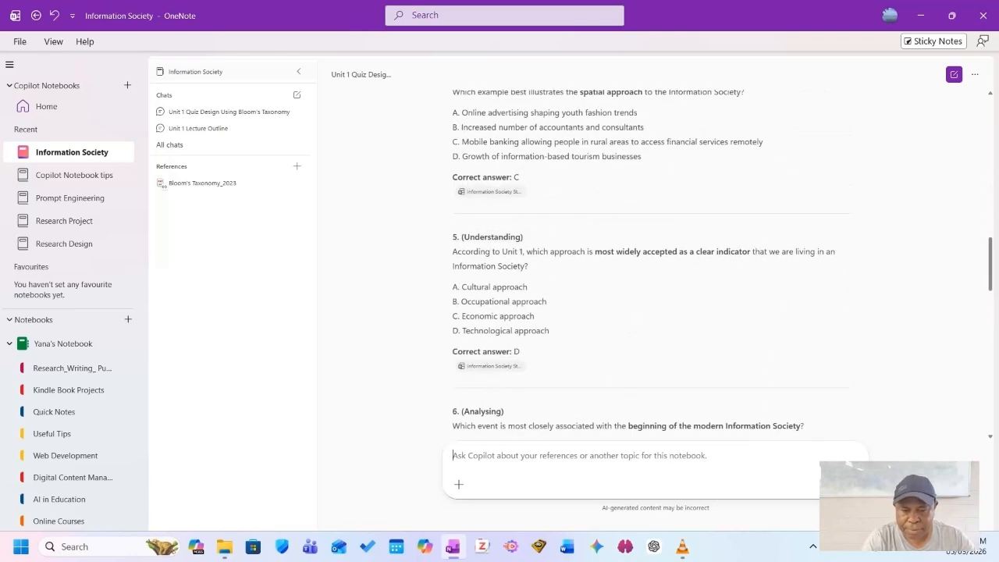
scroll(651, 265, "down", 8)
scroll(652, 266, "down", 6)
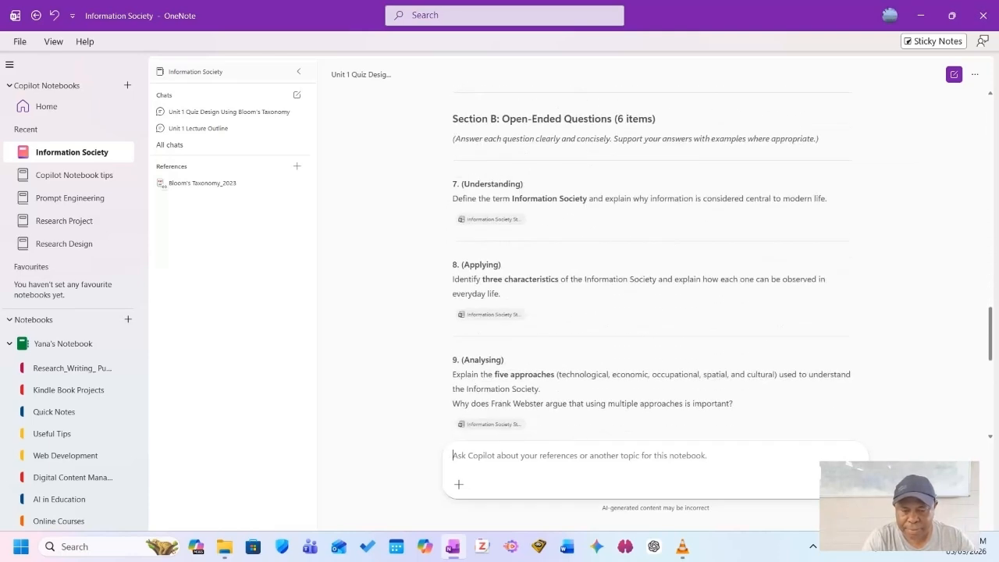
scroll(652, 265, "down", 15)
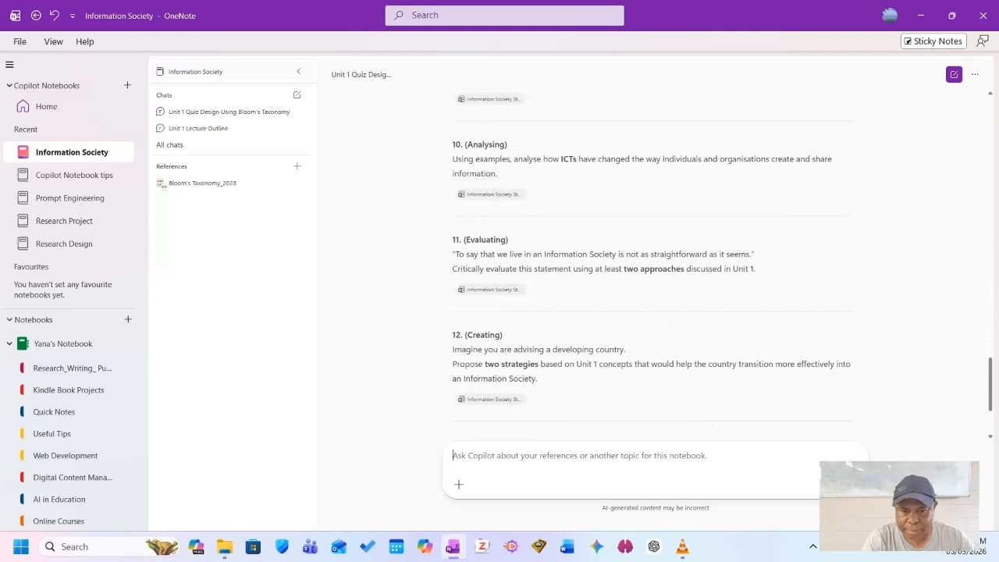
scroll(652, 265, "up", 6)
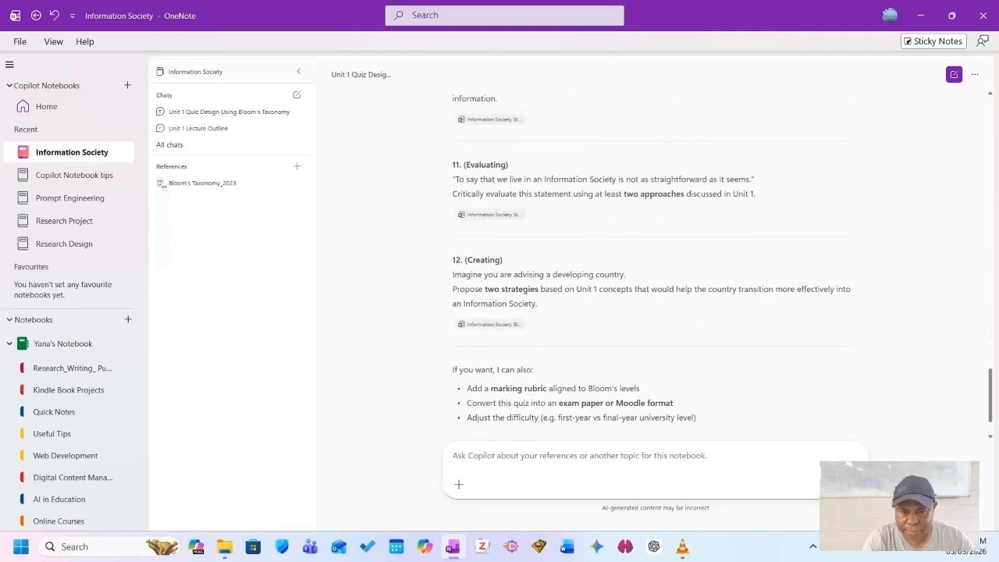
scroll(652, 265, "up", 4)
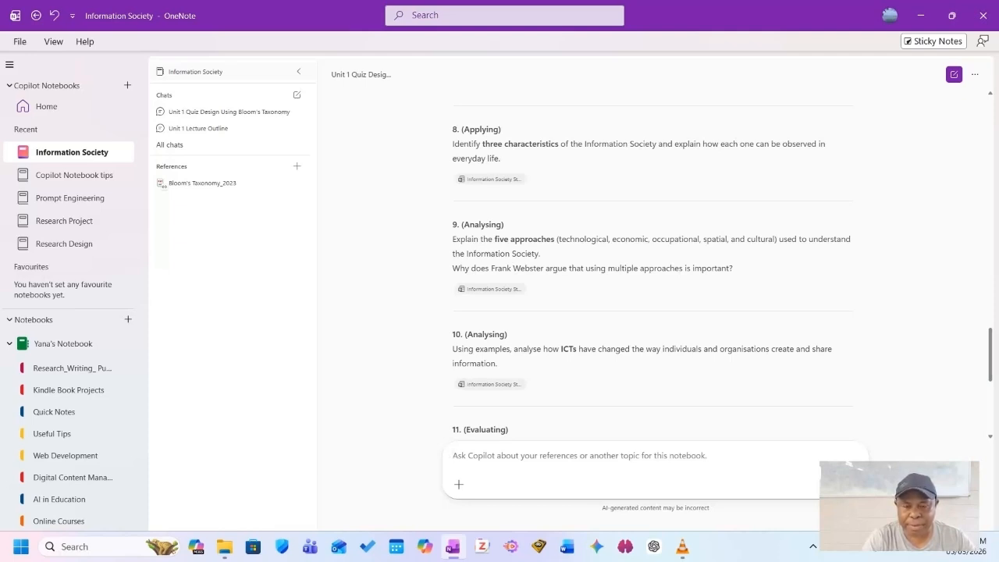
scroll(651, 265, "down", 8)
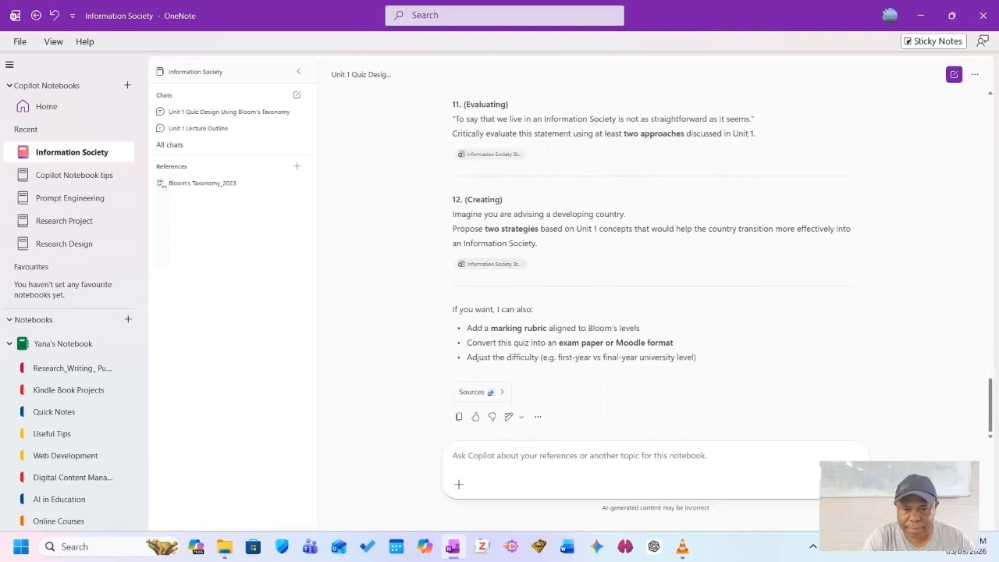
Review the quiz again from open-ended question 12 back to multiple-choice question 5
scroll(652, 265, "up", 3)
scroll(652, 266, "up", 3)
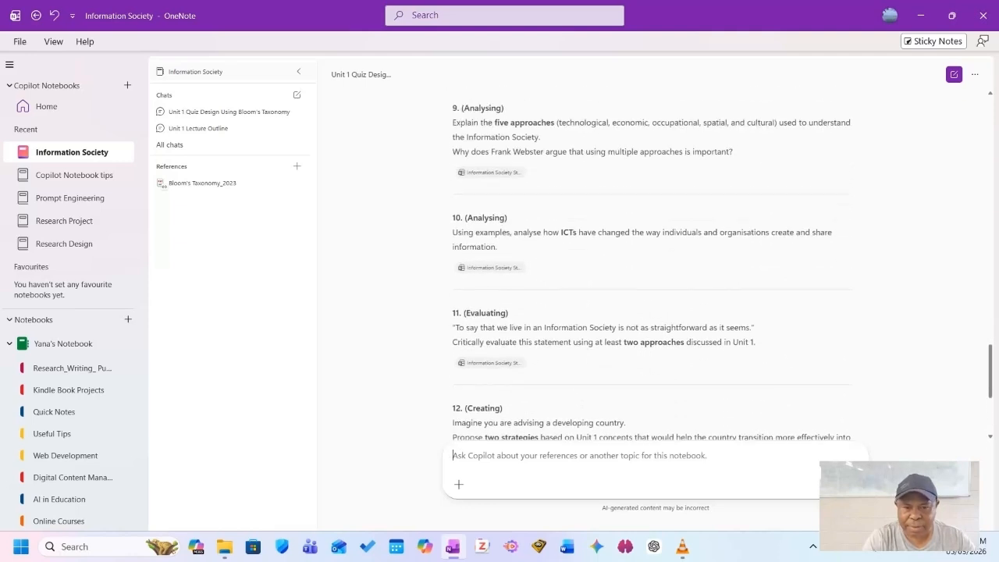
scroll(652, 265, "up", 4)
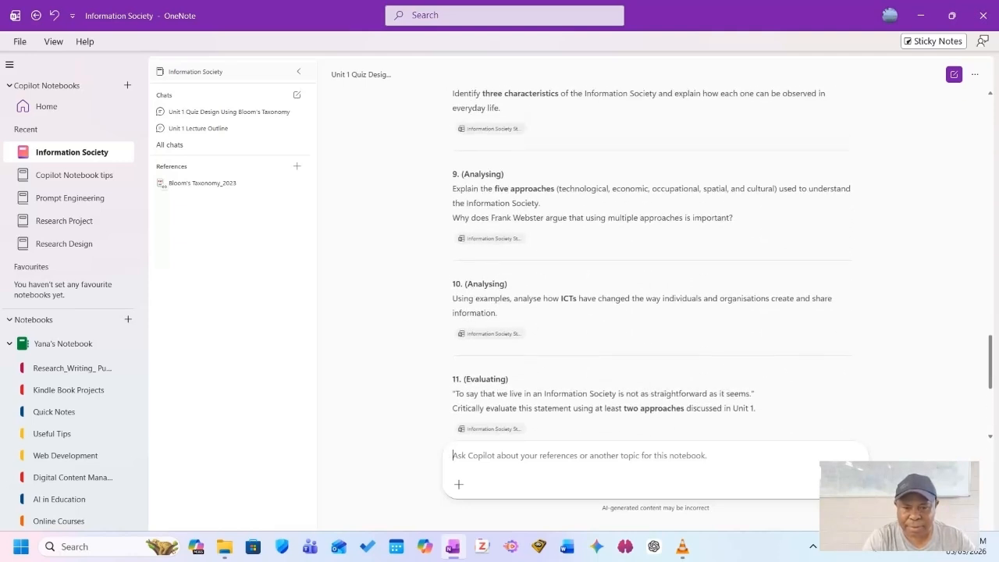
scroll(652, 266, "up", 3)
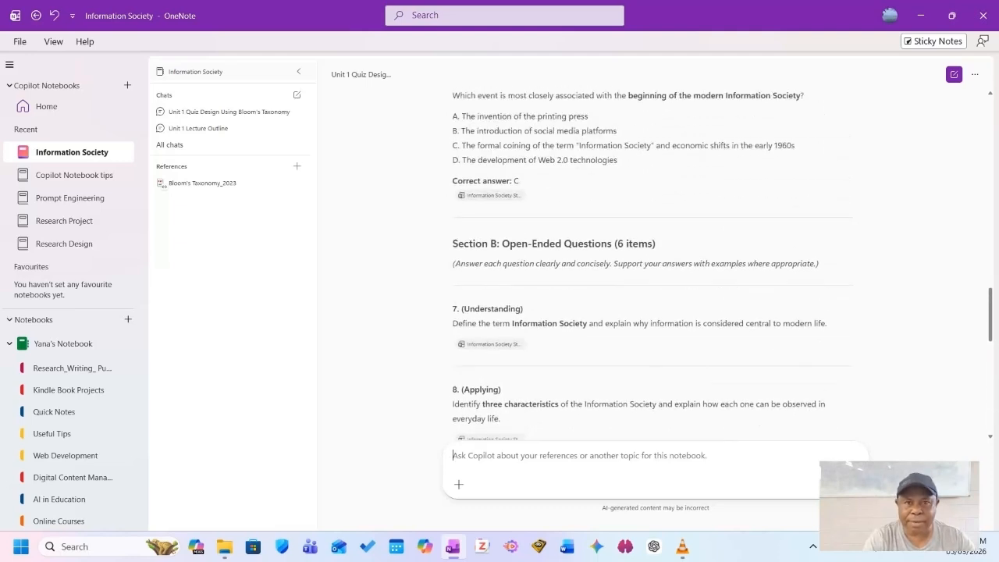
scroll(652, 265, "up", 6)
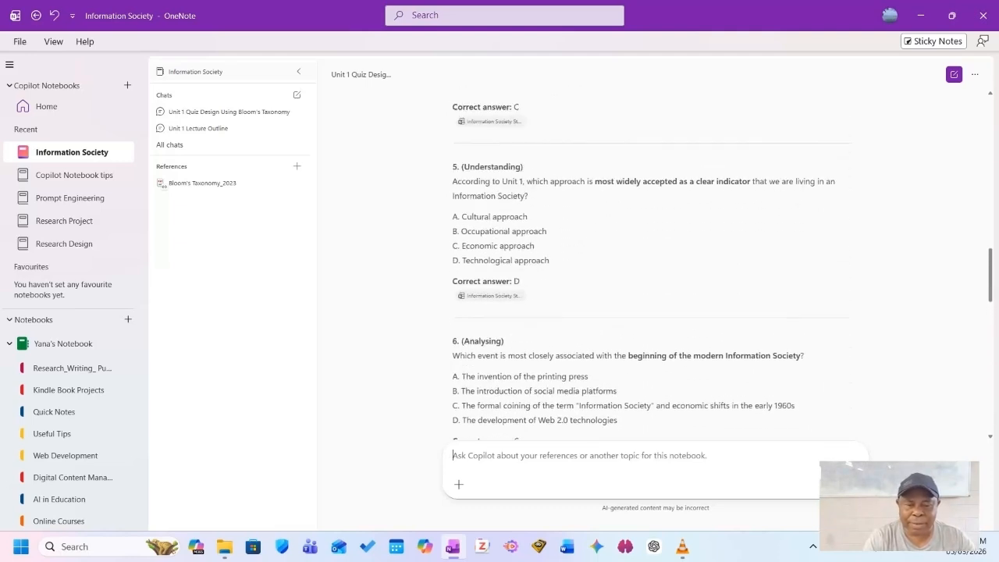
scroll(652, 265, "down", 4)
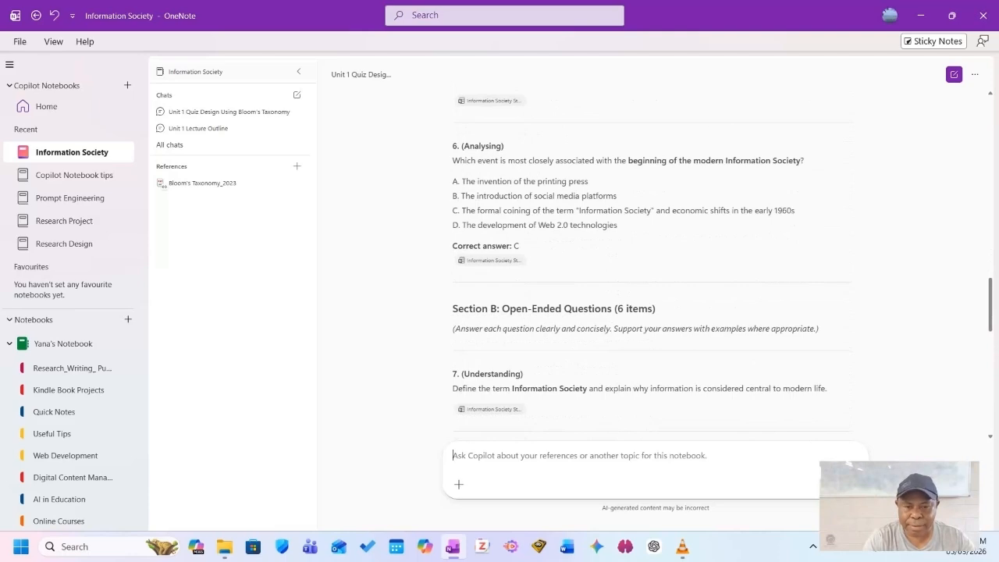
Copy Copilot's complete Unit 1 quiz response from the notebook chat
scroll(652, 266, "down", 12)
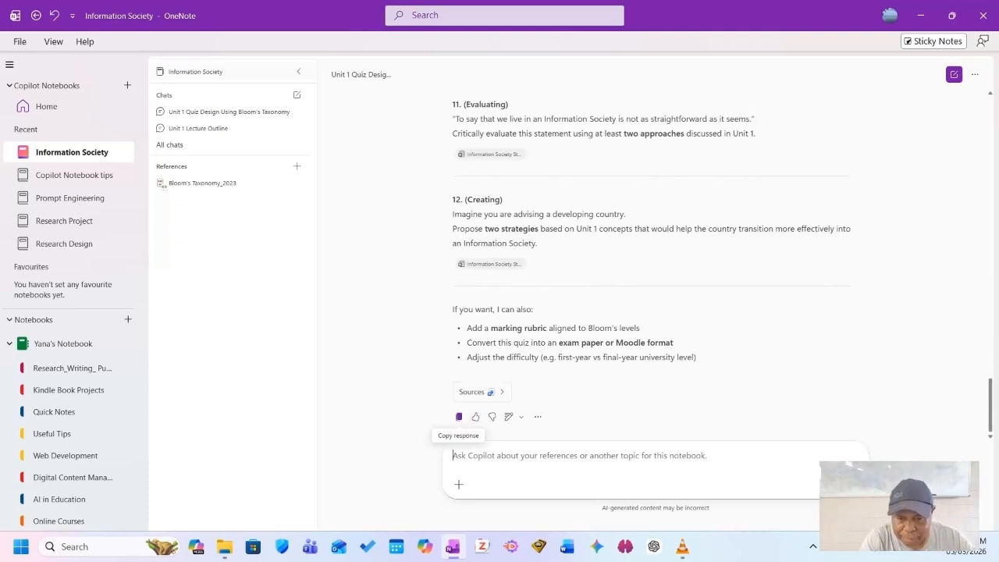
left_click(459, 416)
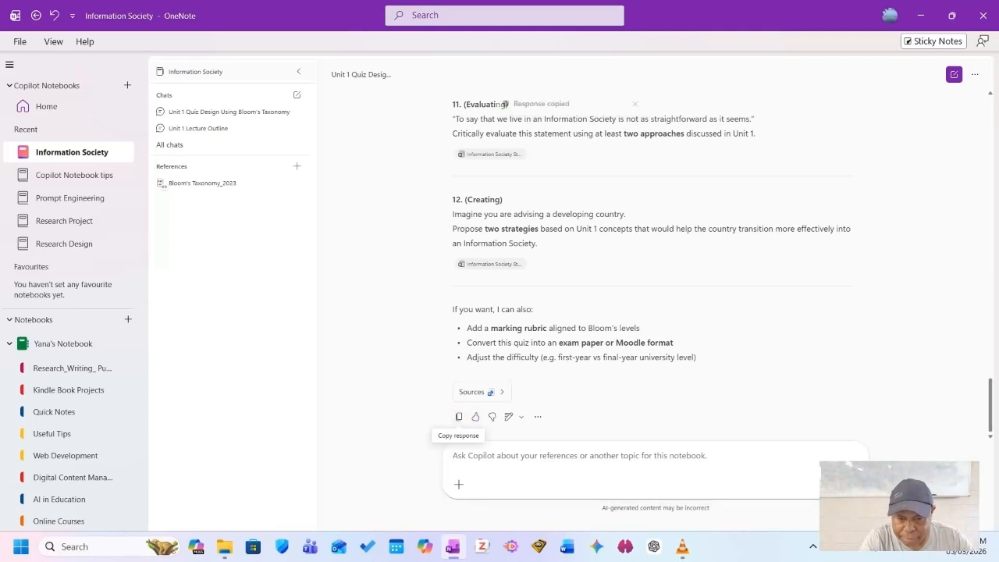
Switch to Word, create a new blank document and paste the copied quiz into it
mouse_move(224, 546)
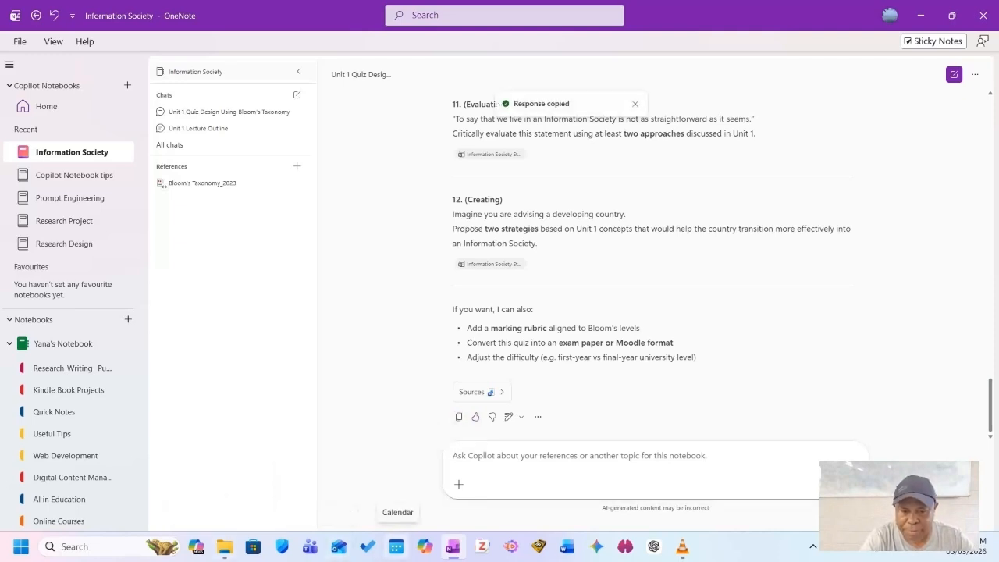
left_click(567, 547)
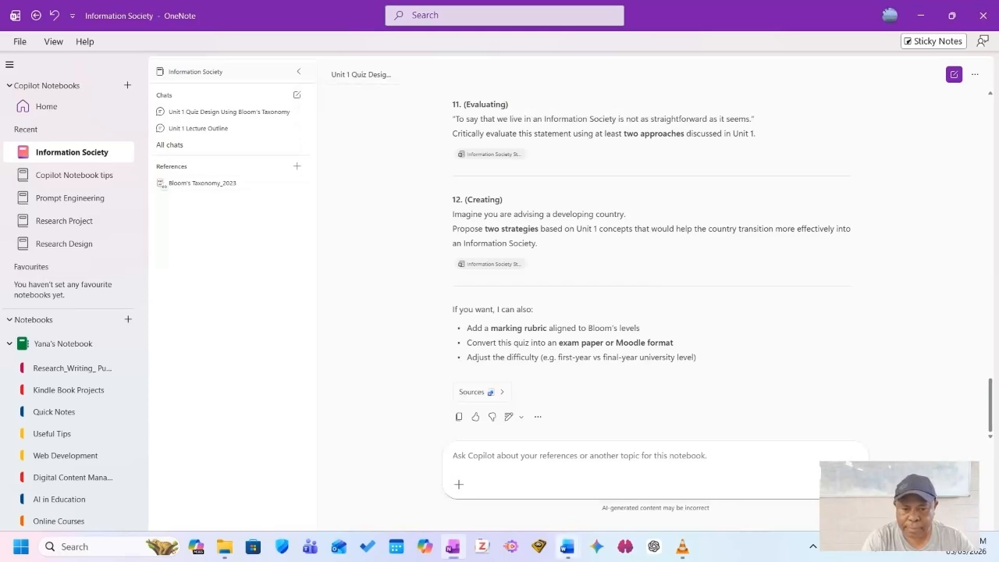
mouse_move(566, 547)
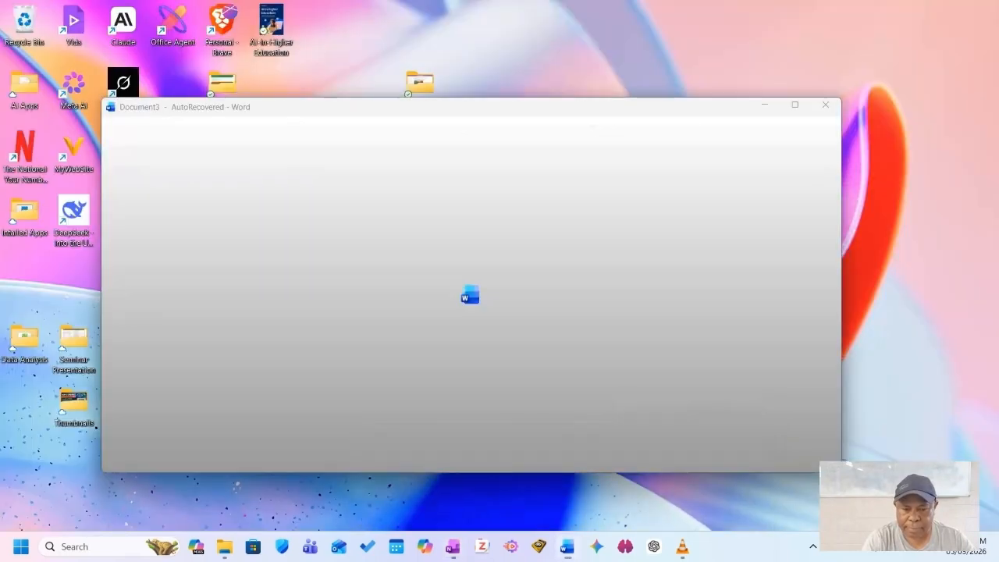
left_click(708, 476)
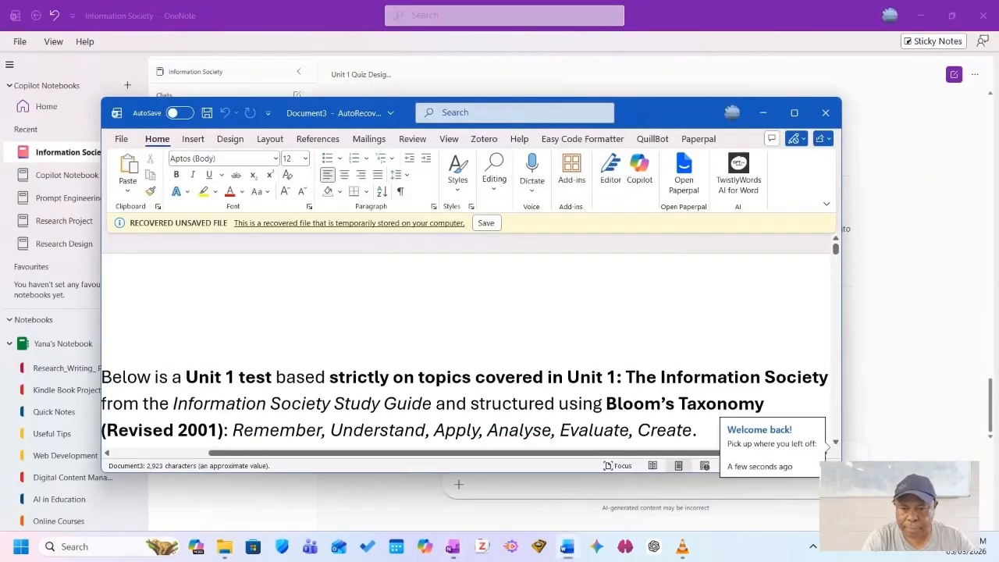
left_click(794, 112)
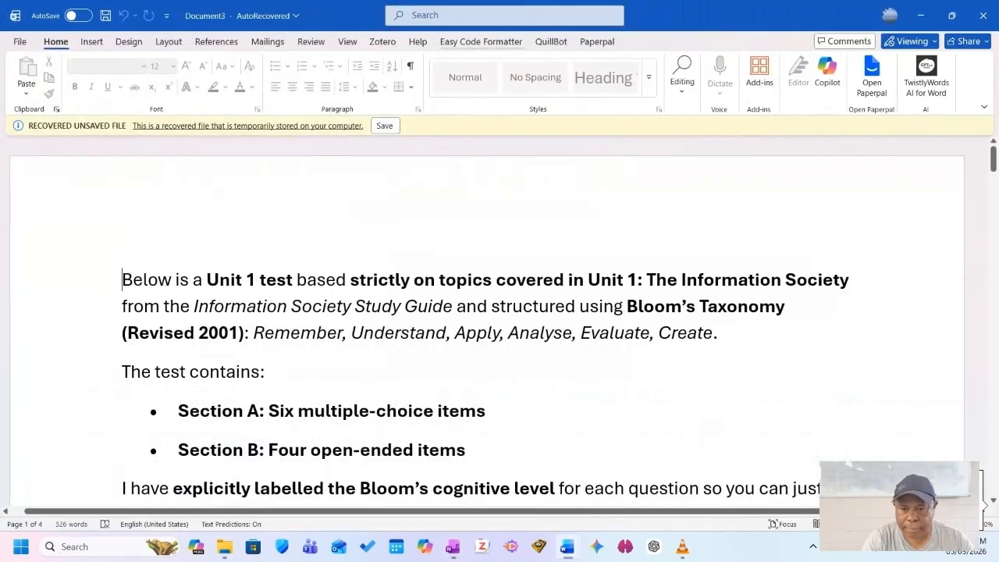
left_click(20, 41)
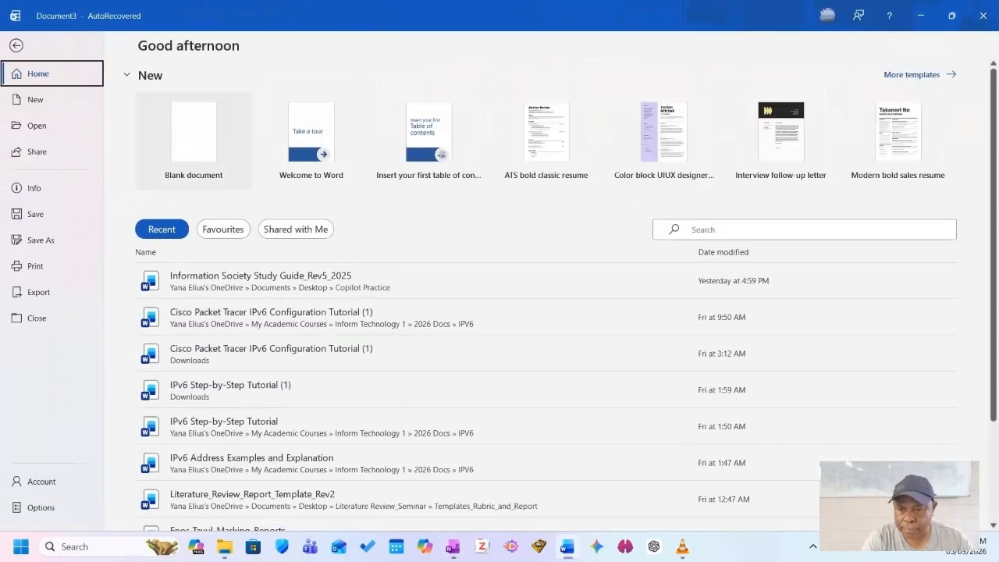
left_click(194, 140)
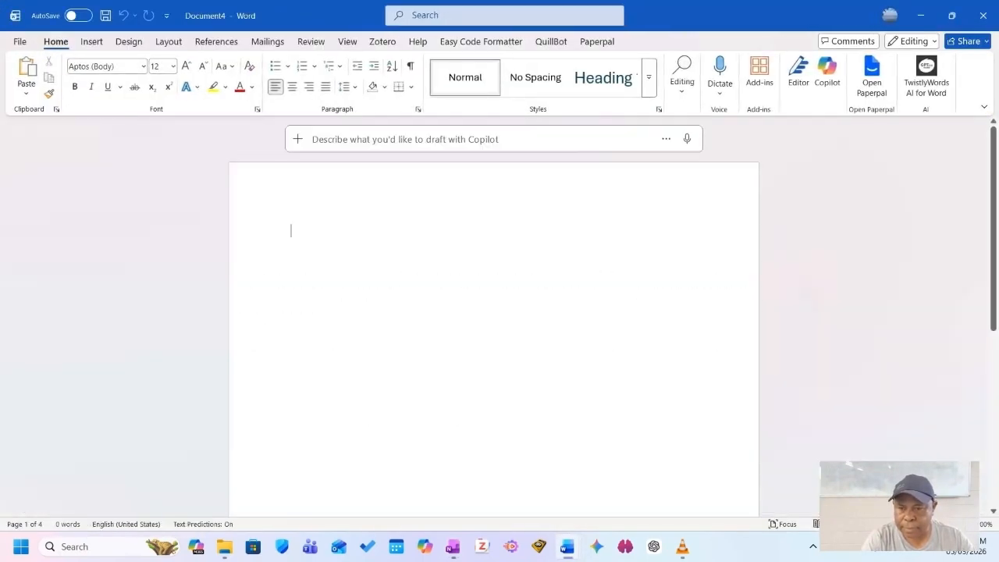
left_click(26, 72)
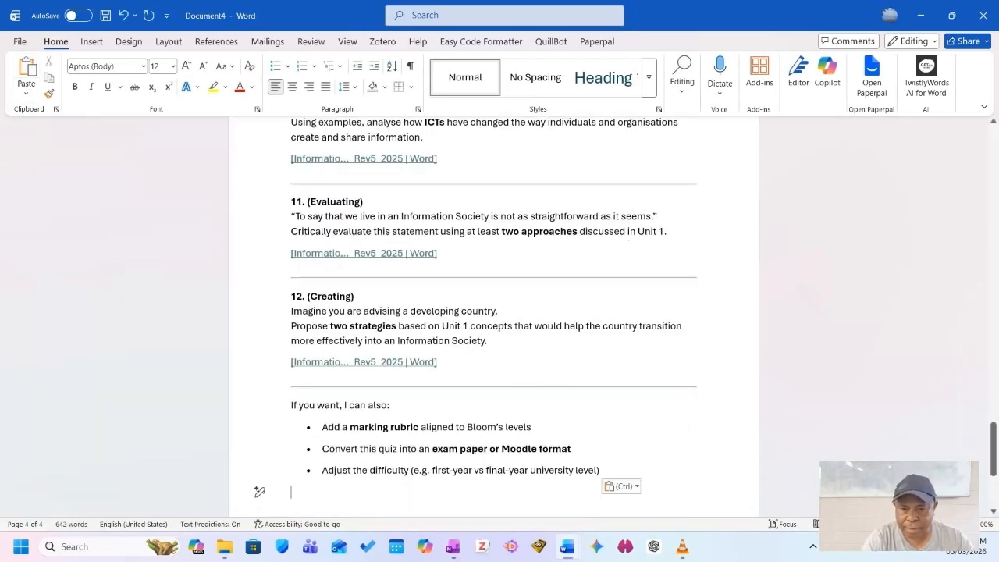
Look through the pasted quiz from the end of Section B back to the introduction and topic list
scroll(259, 491, "up", 3)
scroll(493, 312, "up", 10)
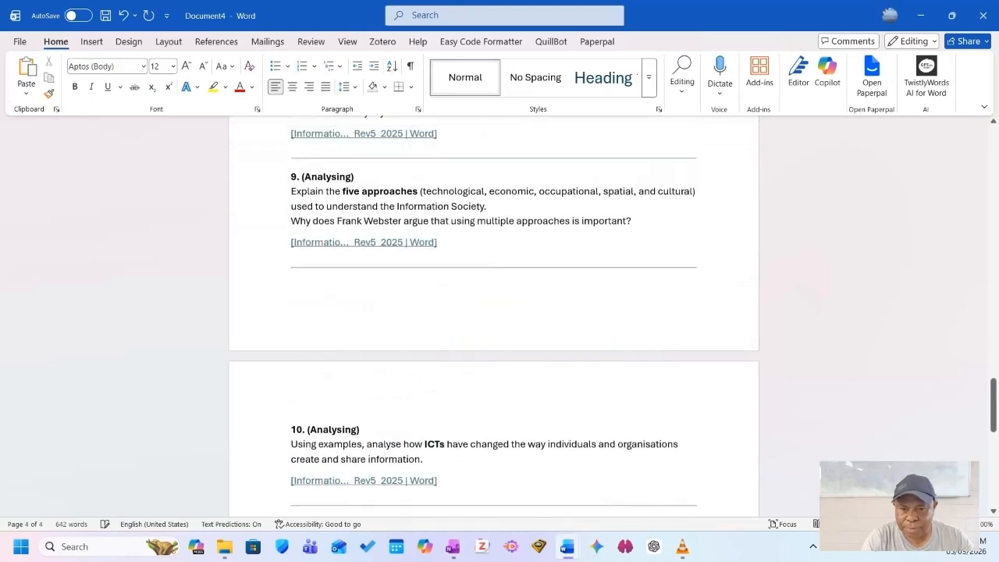
scroll(494, 320, "up", 3)
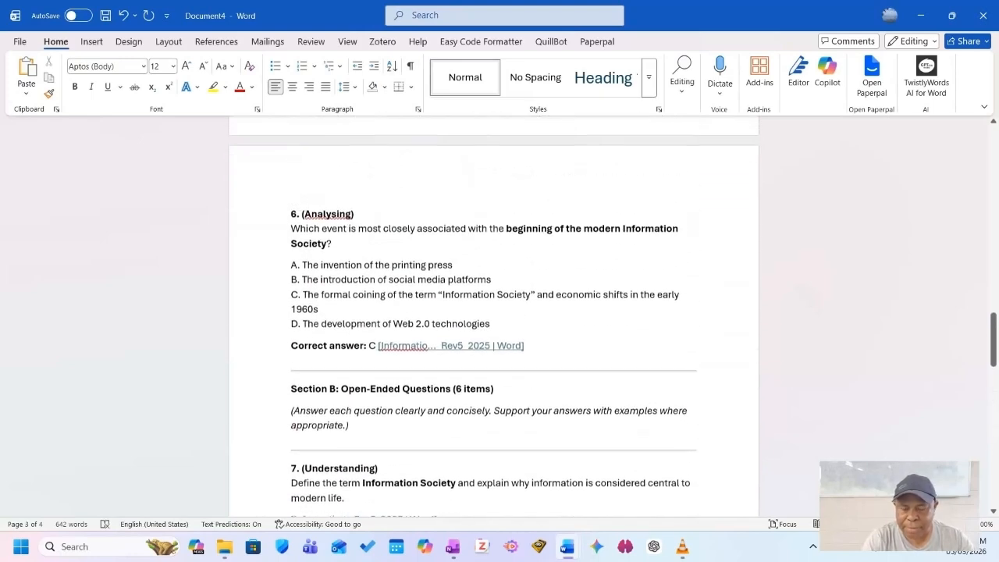
scroll(494, 320, "up", 12)
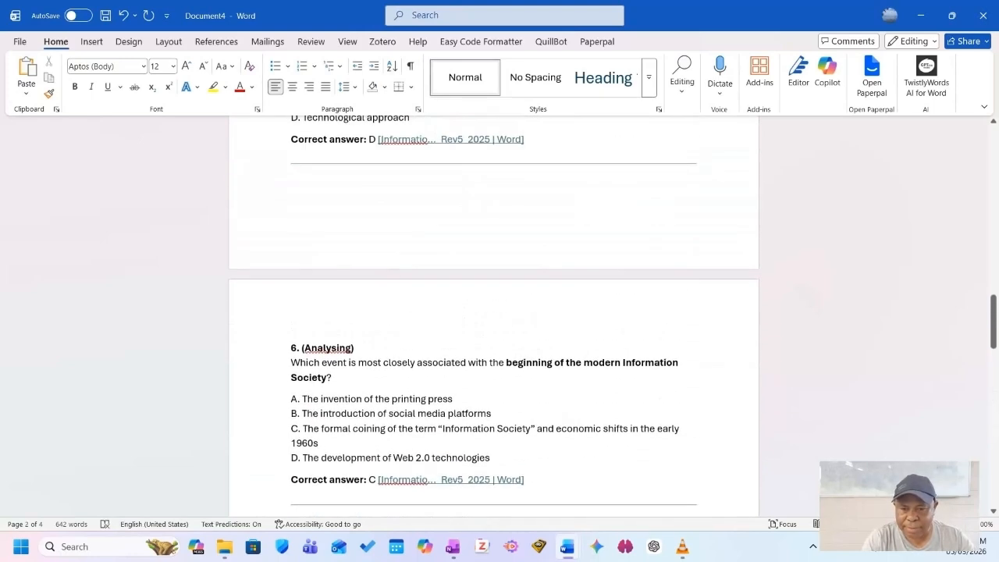
scroll(494, 320, "up", 9)
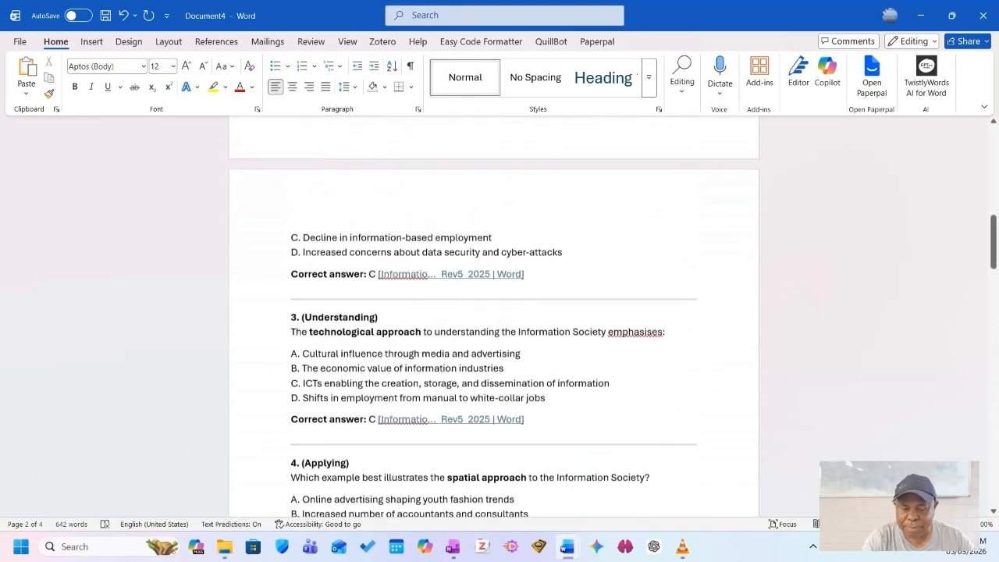
scroll(494, 320, "up", 11)
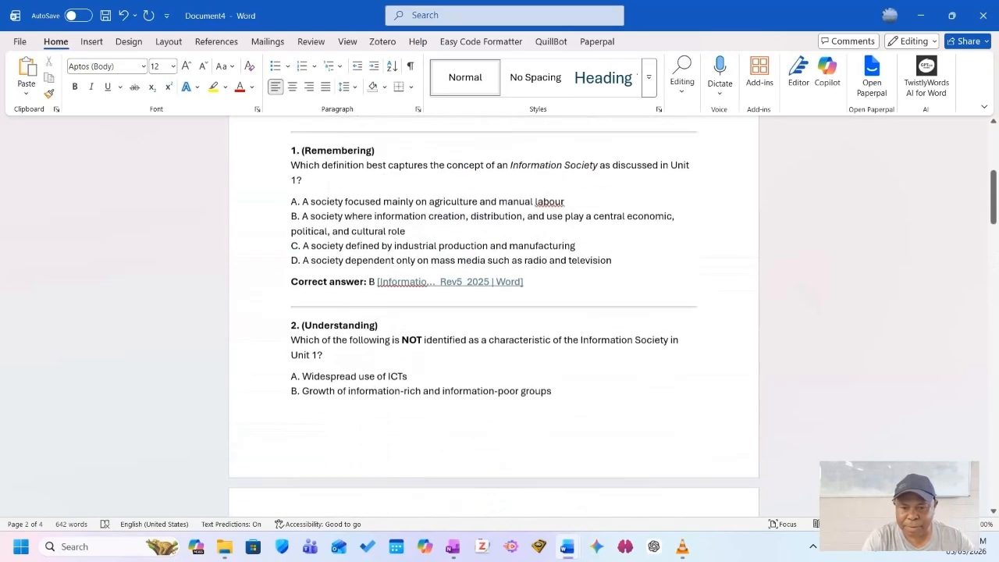
scroll(494, 320, "up", 1)
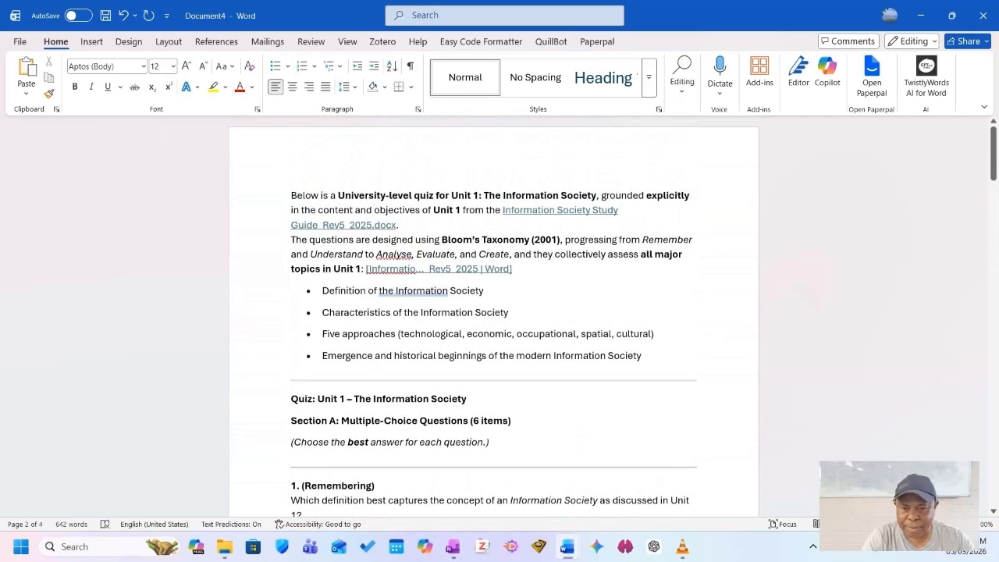
Highlight the "1. (Remembering)" label and examine the first two multiple-choice questions with their Bloom's levels and the correct answer line
scroll(494, 320, "down", 4)
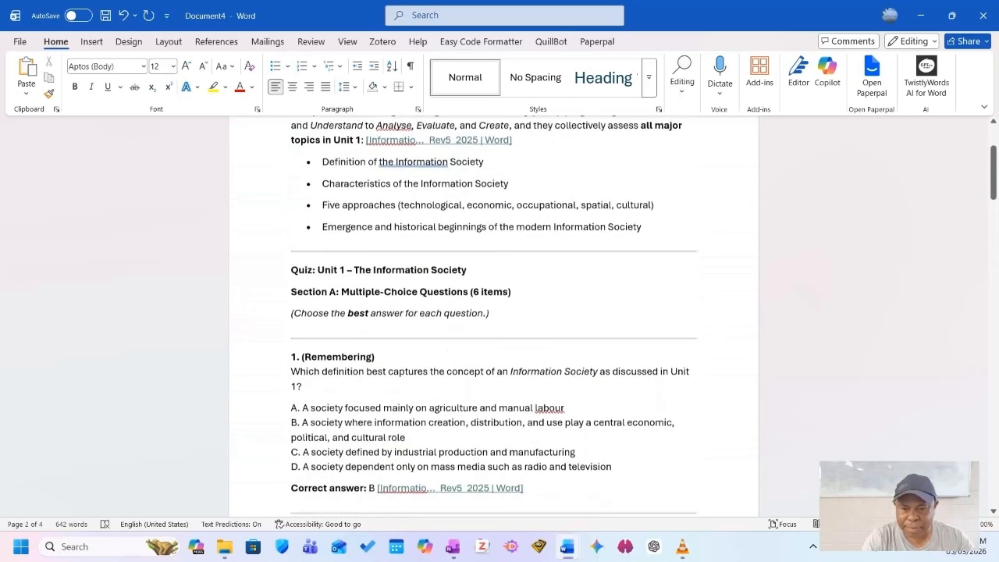
left_click_drag(375, 299, 291, 299)
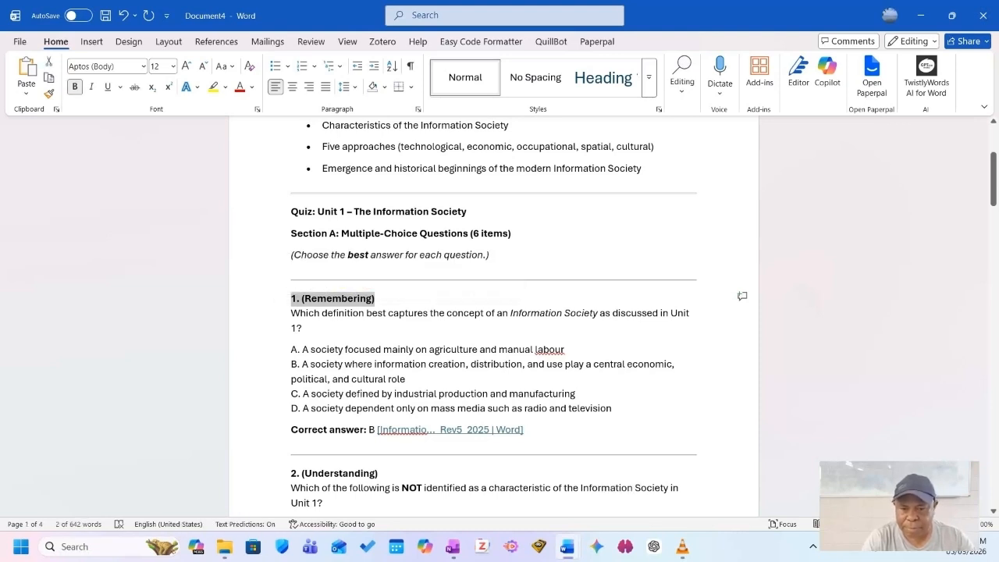
scroll(494, 312, "down", 4)
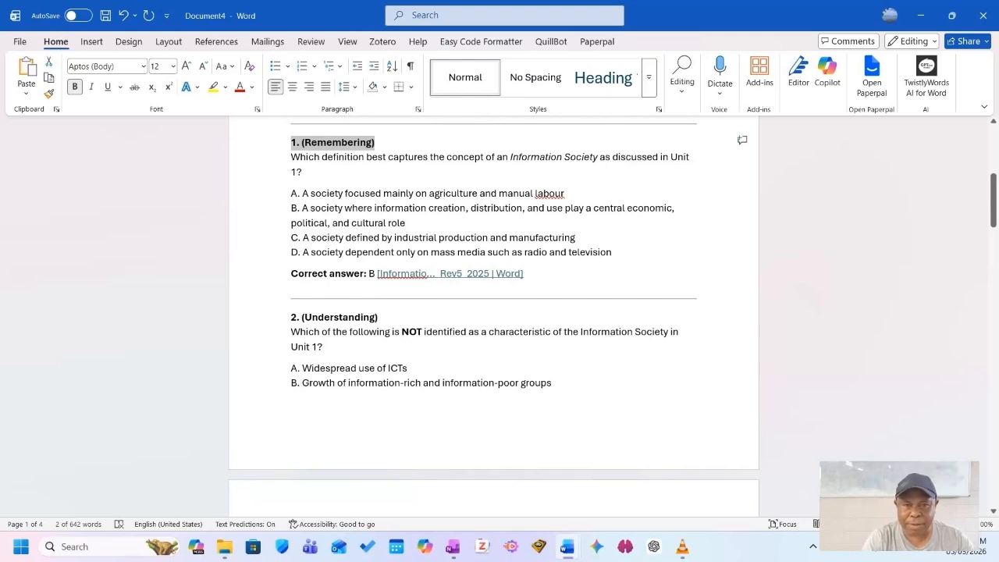
scroll(494, 313, "down", 1)
scroll(494, 312, "up", 3)
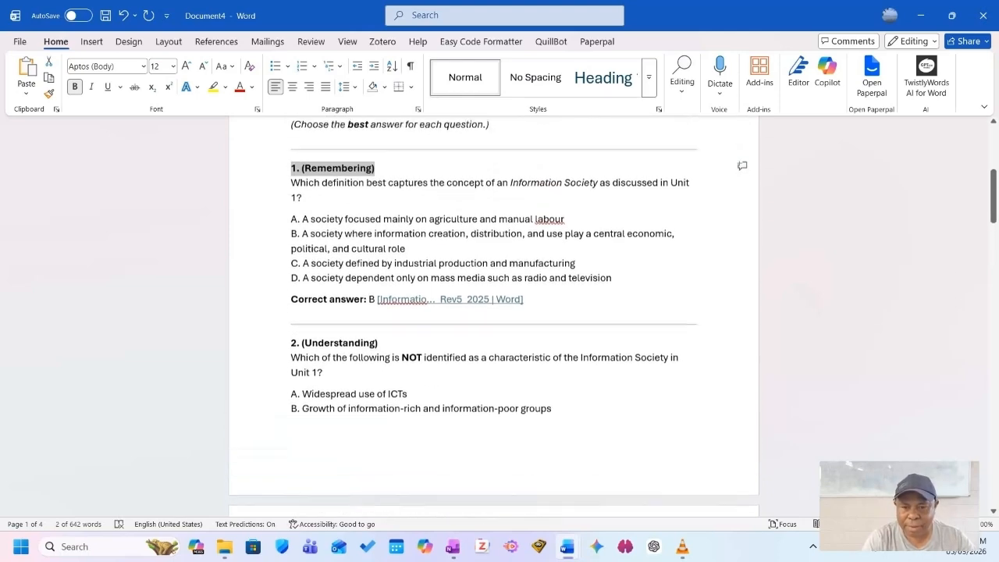
scroll(494, 312, "up", 1)
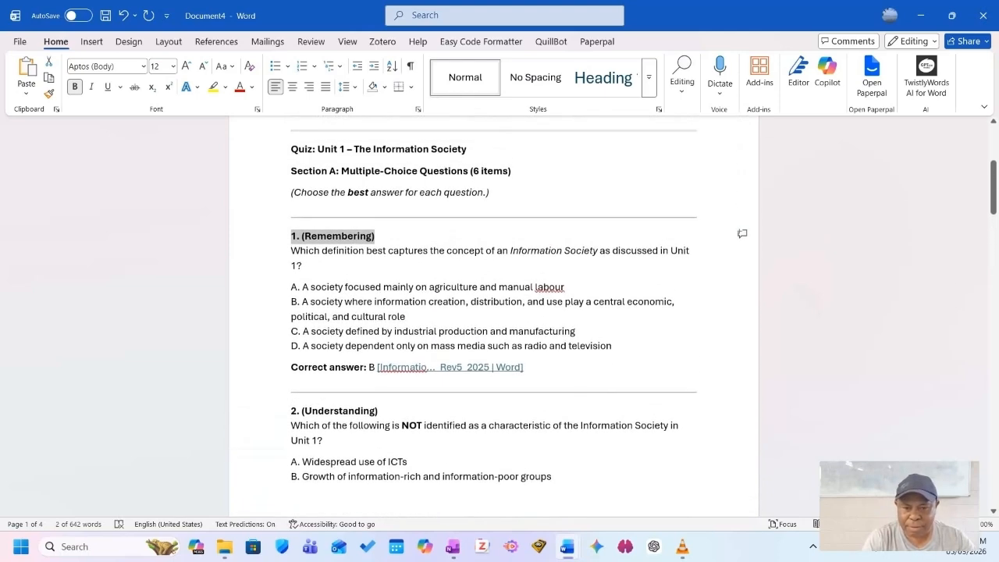
scroll(494, 312, "up", 1)
scroll(494, 312, "down", 3)
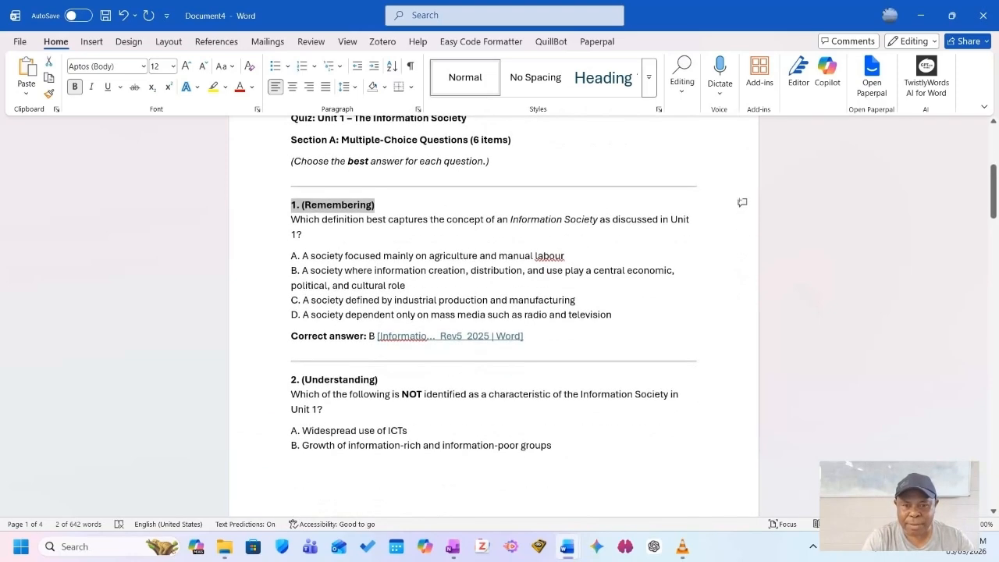
scroll(494, 313, "down", 1)
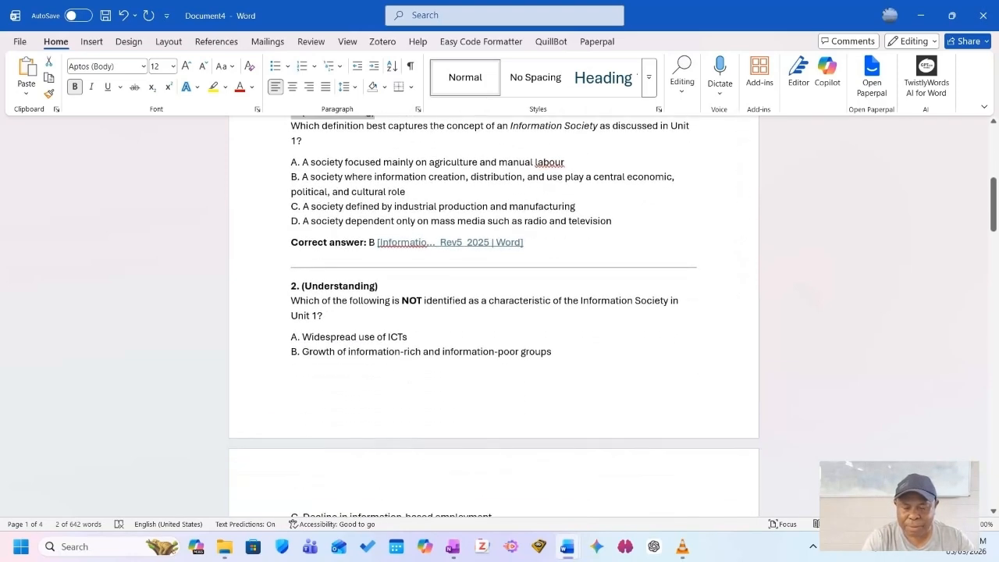
scroll(494, 312, "up", 1)
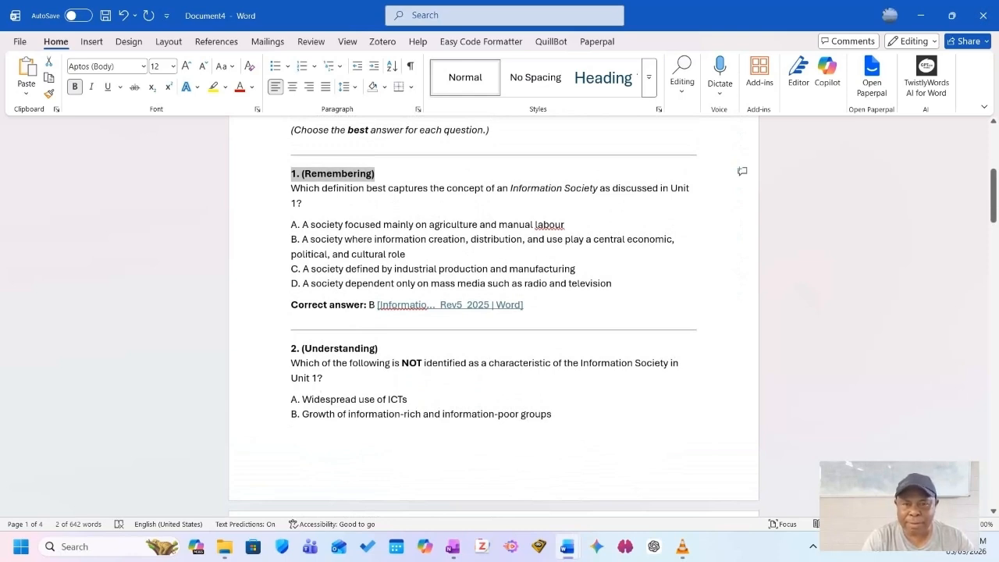
scroll(494, 312, "down", 1)
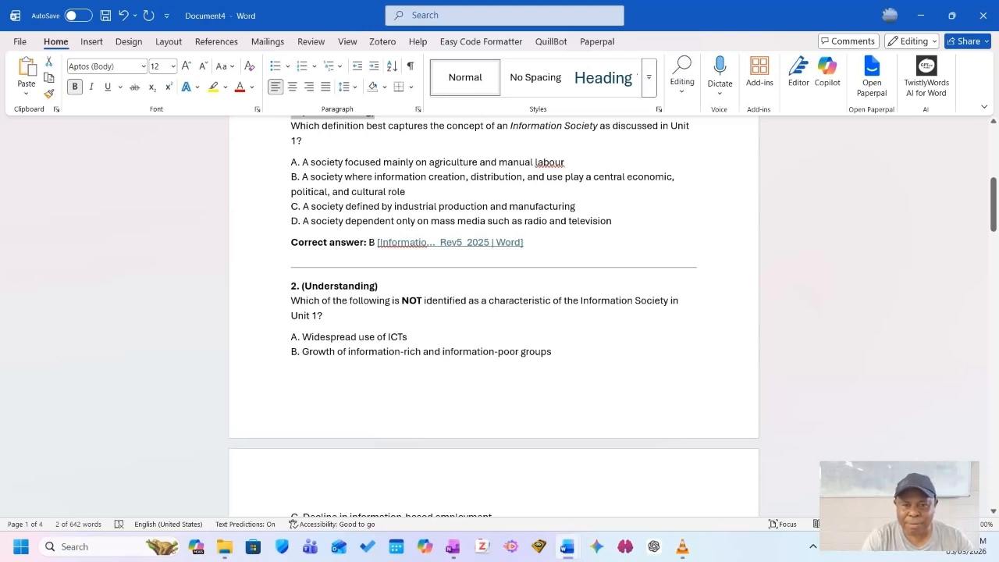
scroll(495, 312, "up", 2)
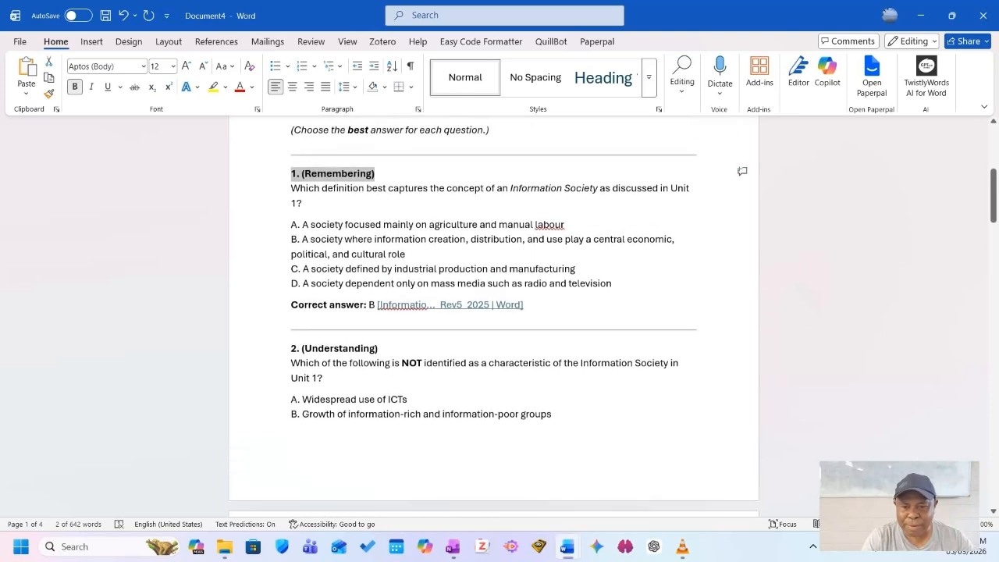
scroll(494, 312, "up", 2)
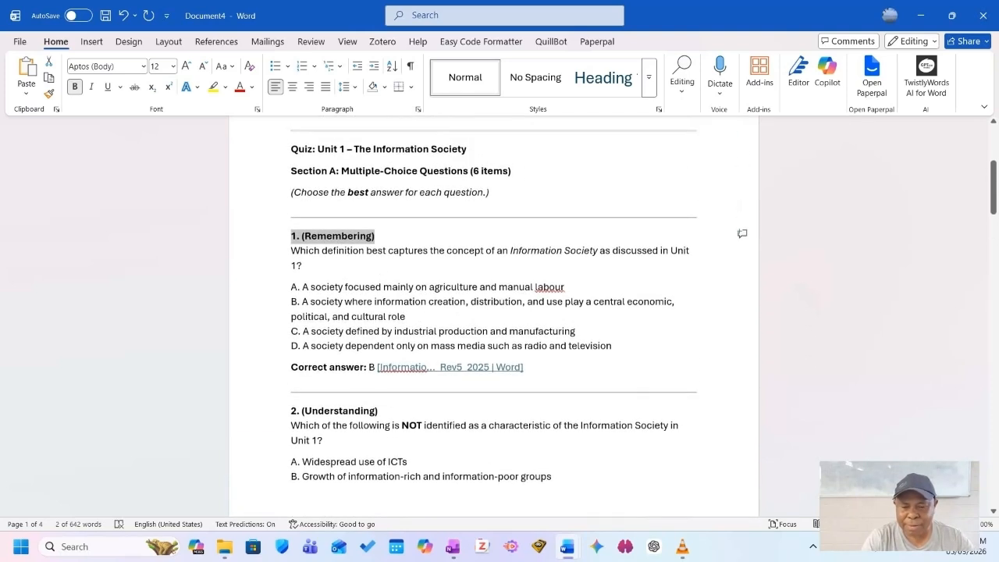
scroll(495, 312, "down", 4)
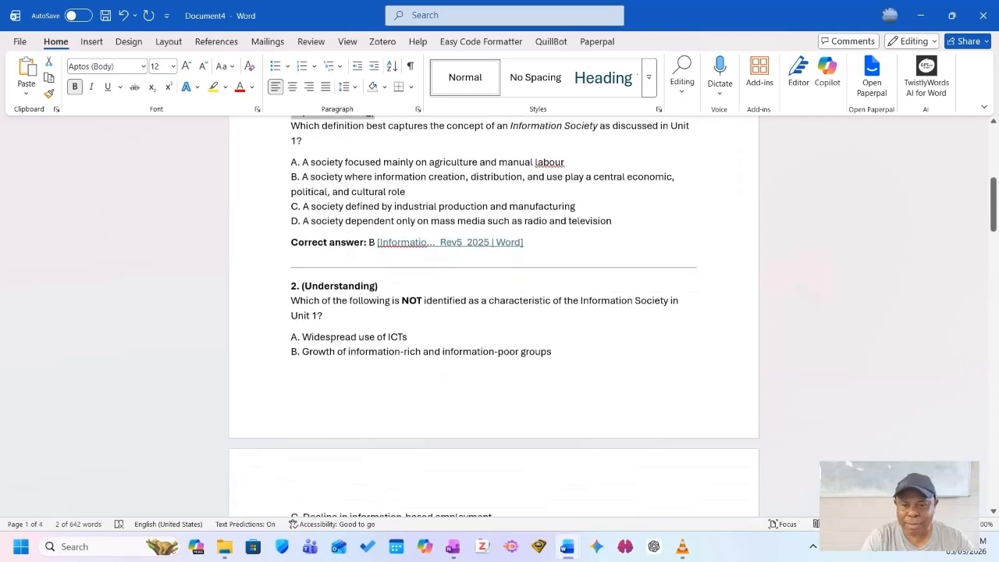
scroll(494, 313, "down", 2)
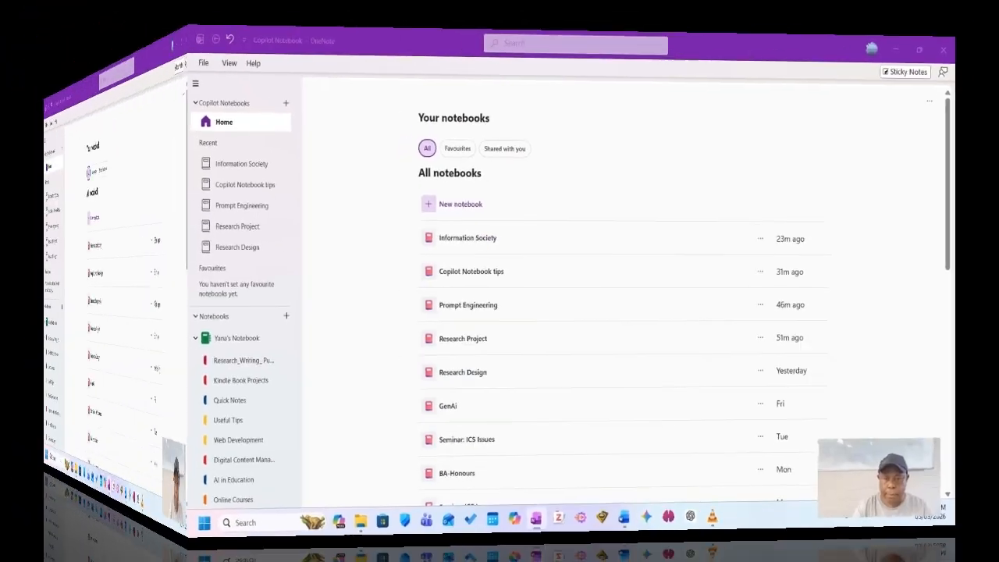